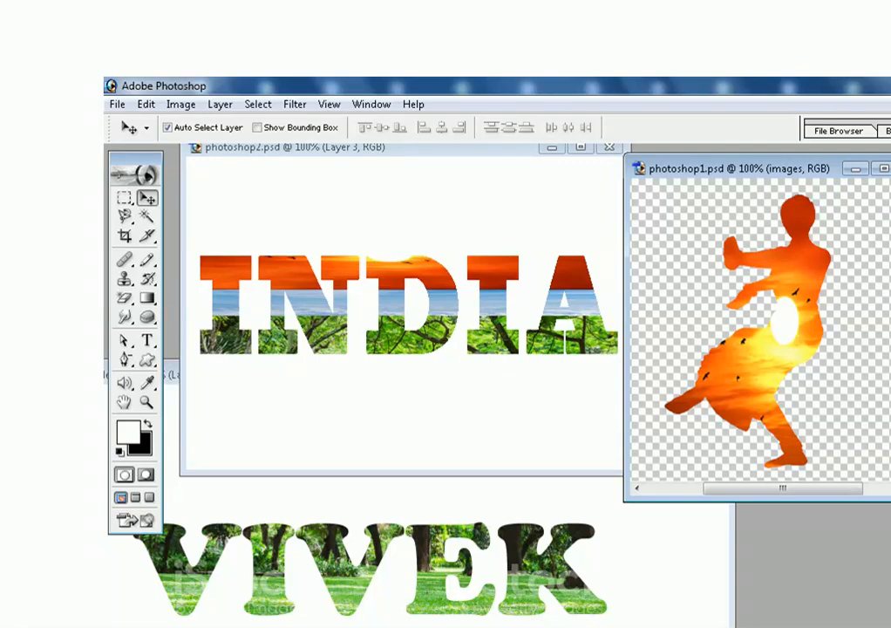
# - Close photoshop1.psd, photoshop2.psd and the remaining open document without saving changes
pyautogui.hotkey('ctrl', 'w')
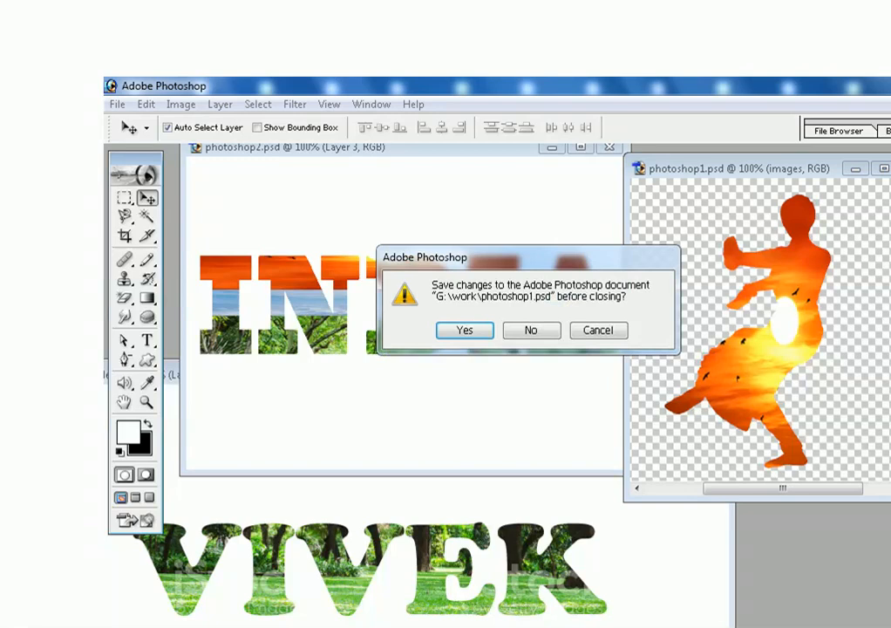
pyautogui.click(548, 332)
pyautogui.click(610, 147)
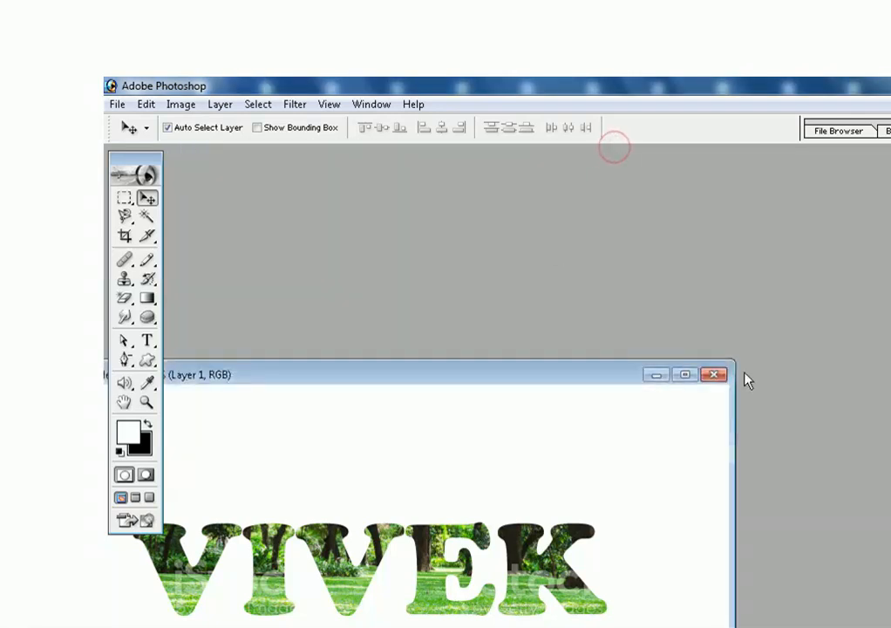
pyautogui.click(720, 379)
pyautogui.click(549, 331)
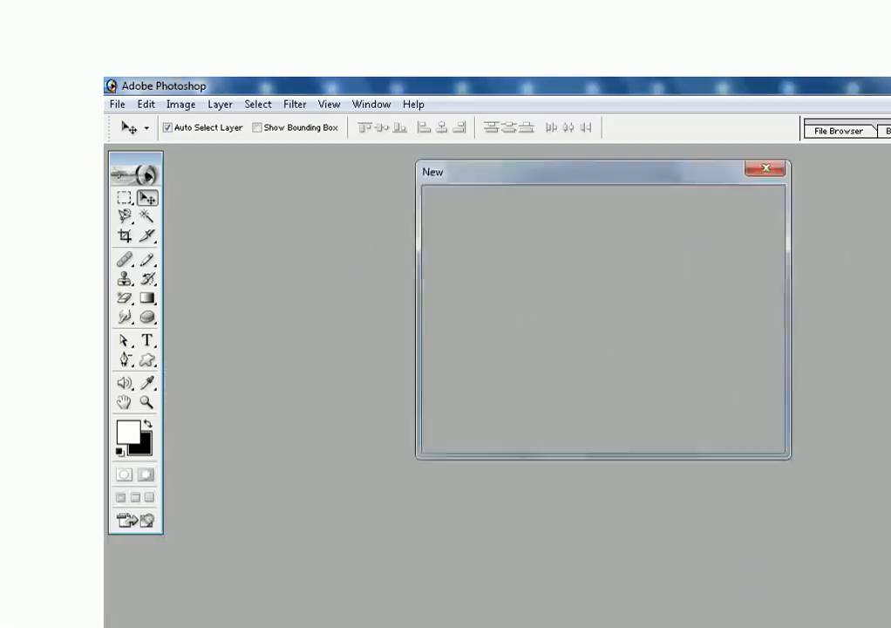
# - Start a new document named INDIA with the 768 x 576 Std. PAL preset size
pyautogui.hotkey('ctrl', 'n')
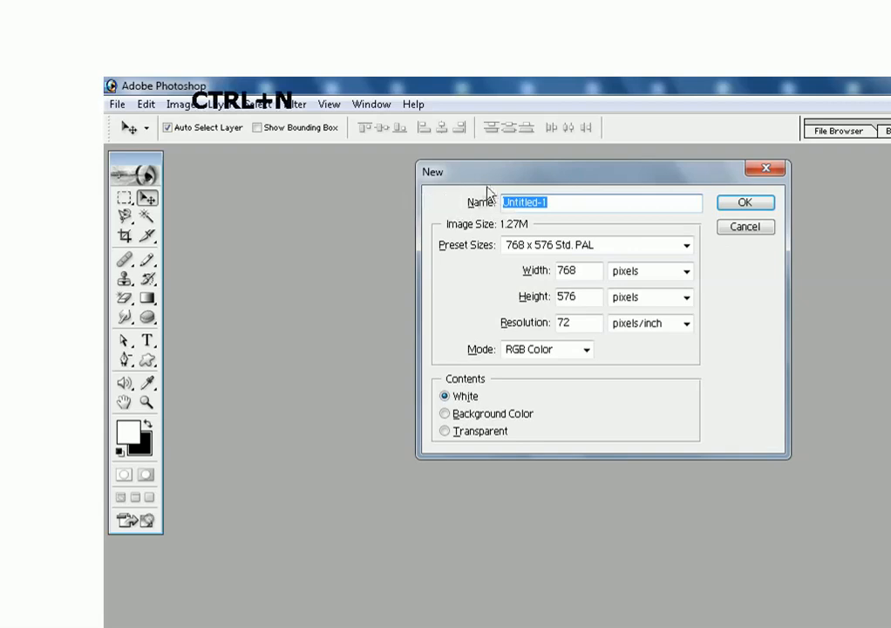
pyautogui.moveTo(497, 182); pyautogui.dragTo(380, 288)
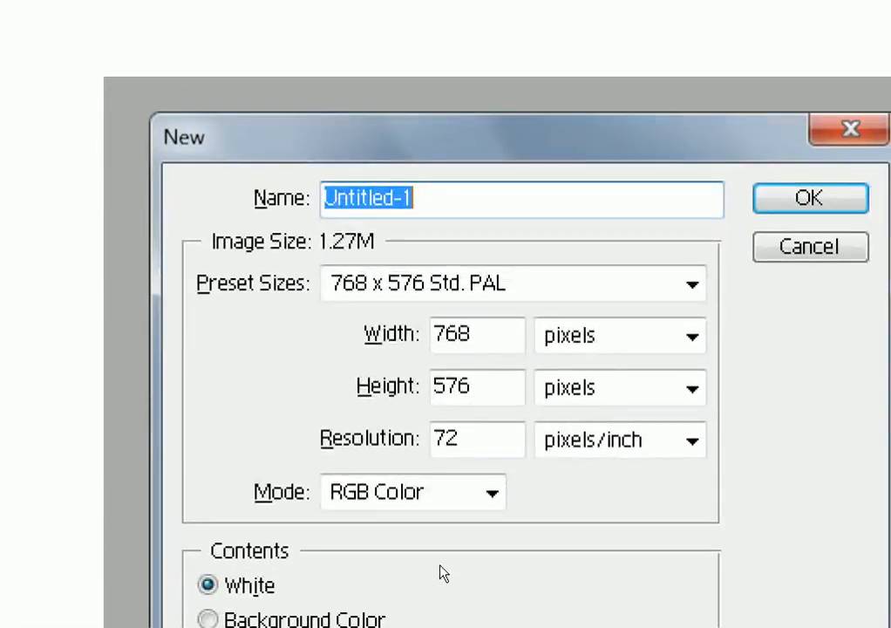
pyautogui.write('INN')
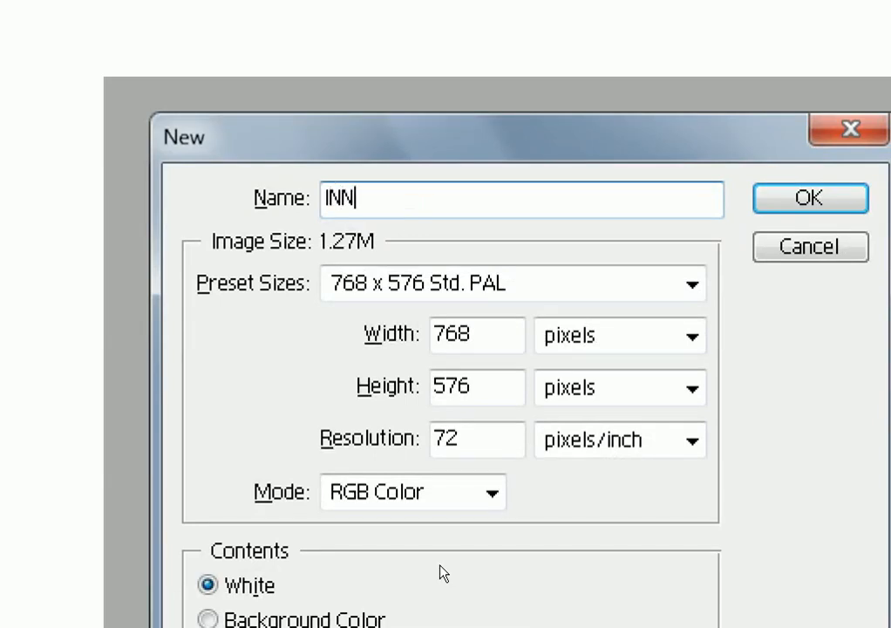
pyautogui.press('BackSpace')
pyautogui.write('DIA')
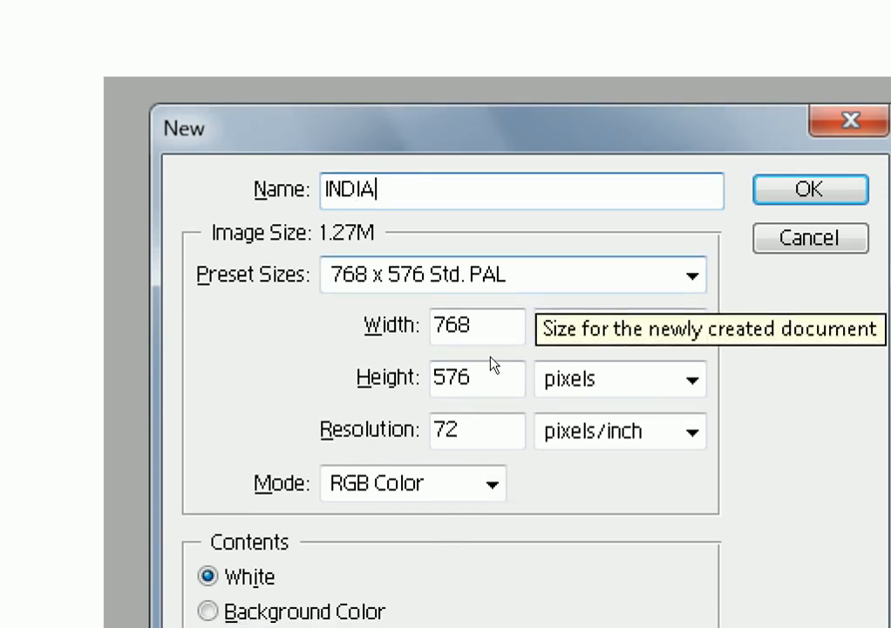
pyautogui.hotkey('alt', 'Down')
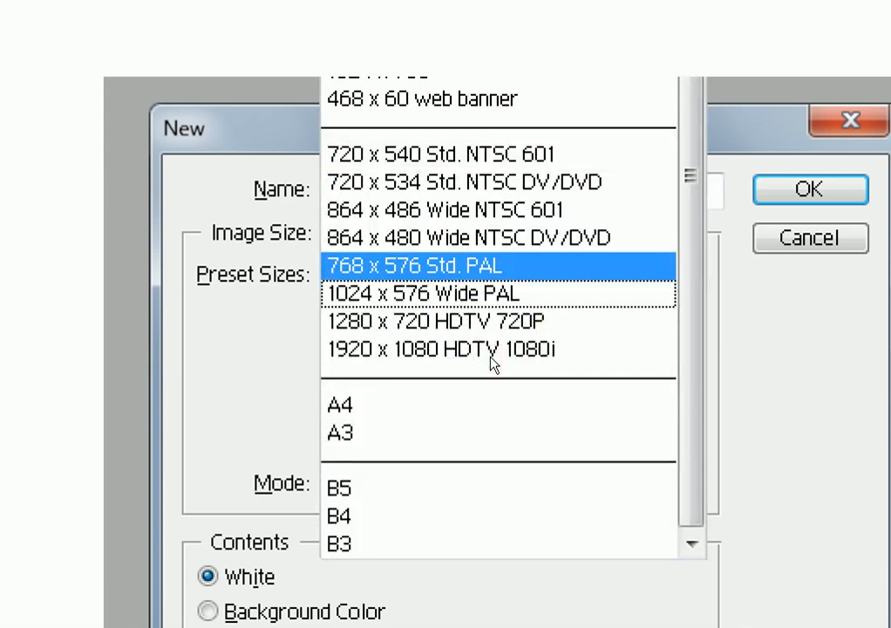
pyautogui.press('Down')
pyautogui.click(334, 395)
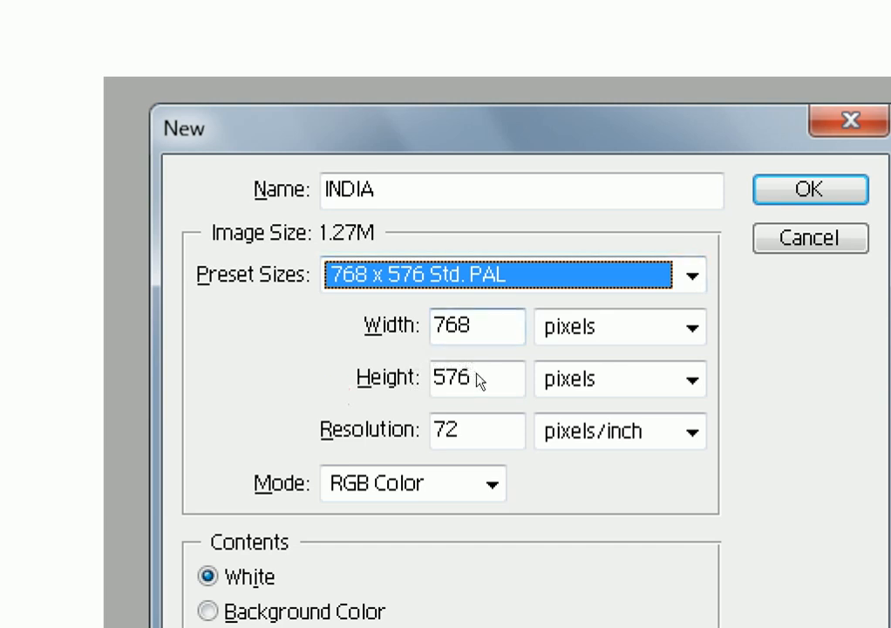
# - Keep the new document's width in pixels and set its resolution to 300 pixels/inch
pyautogui.click(562, 330)
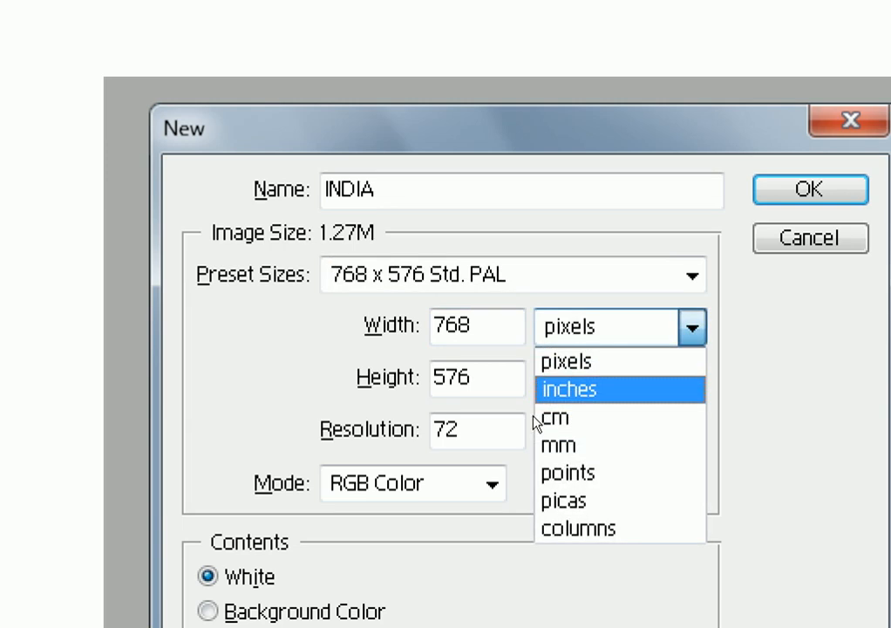
pyautogui.click(530, 507)
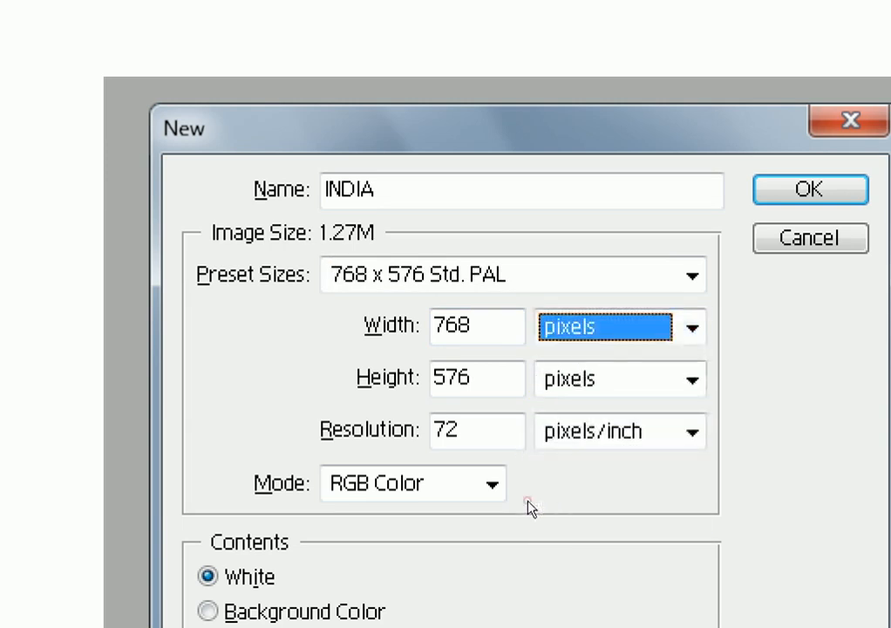
pyautogui.doubleClick(470, 430)
pyautogui.write('300')
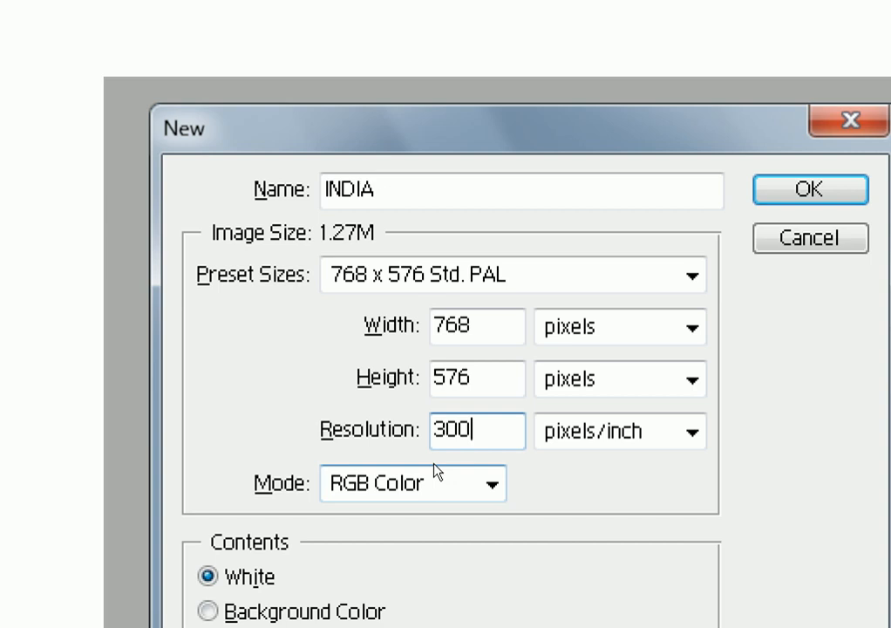
# - Review the available color modes, keep RGB Color, and create the document with white contents
pyautogui.click(433, 471)
pyautogui.press('Up')
pyautogui.press('Down')
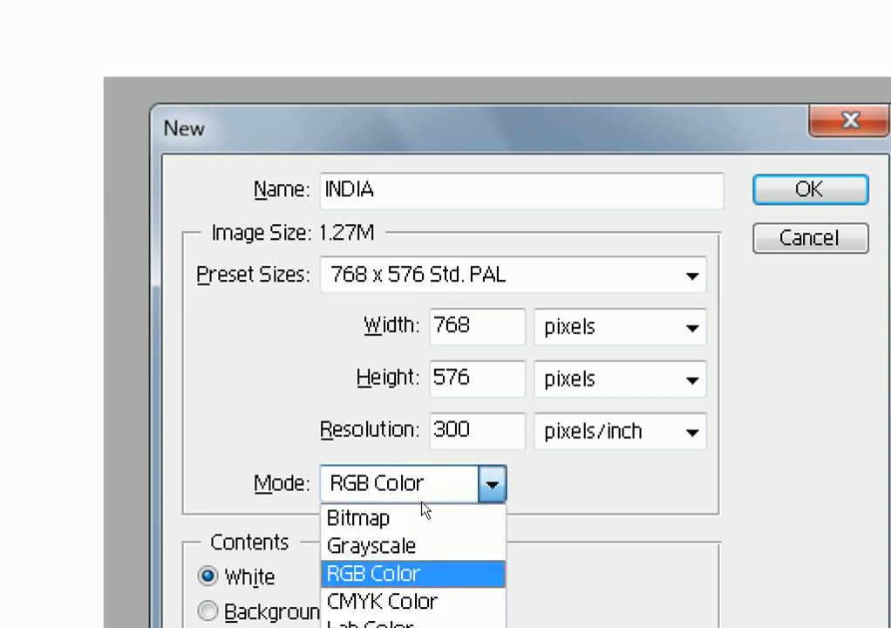
pyautogui.press('Down')
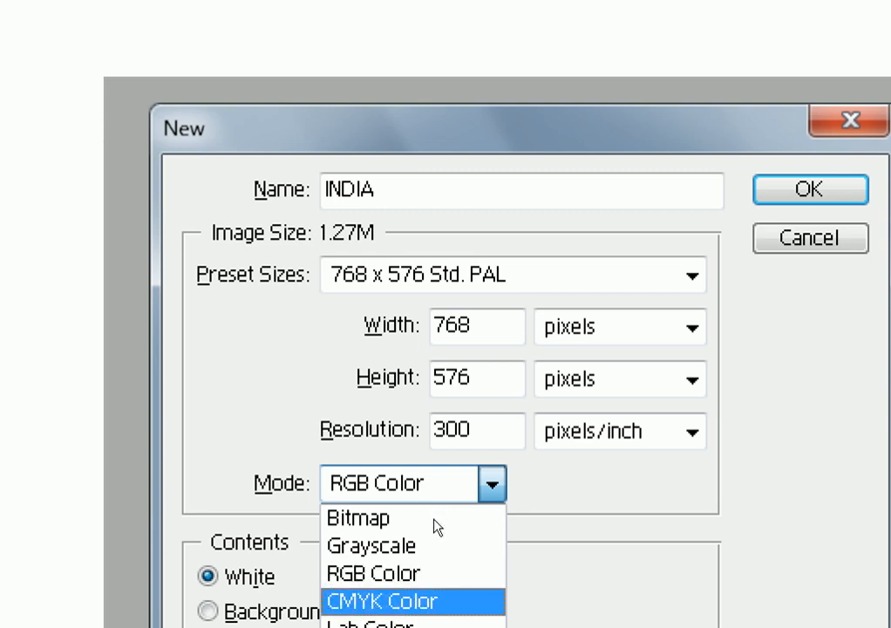
pyautogui.press('Down')
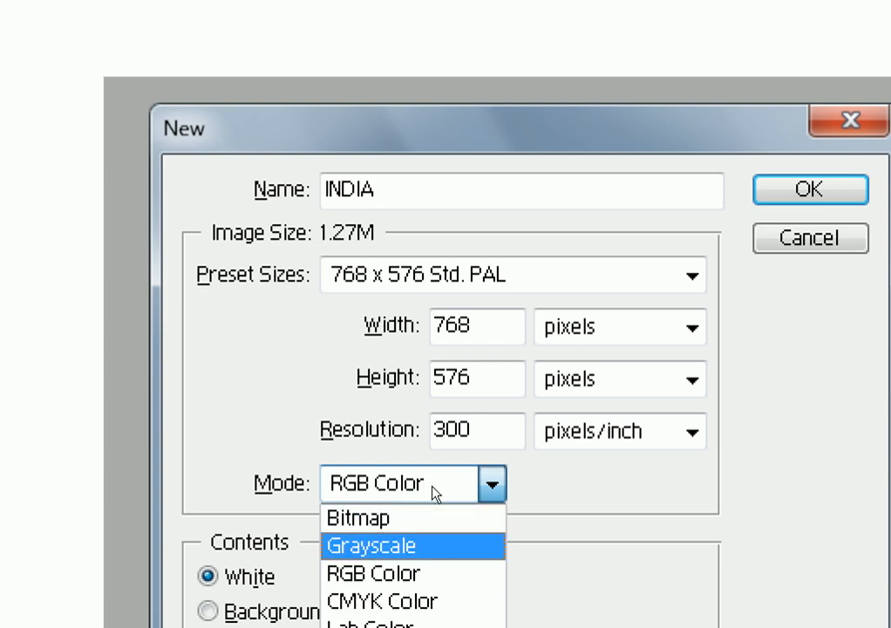
pyautogui.press('Up')
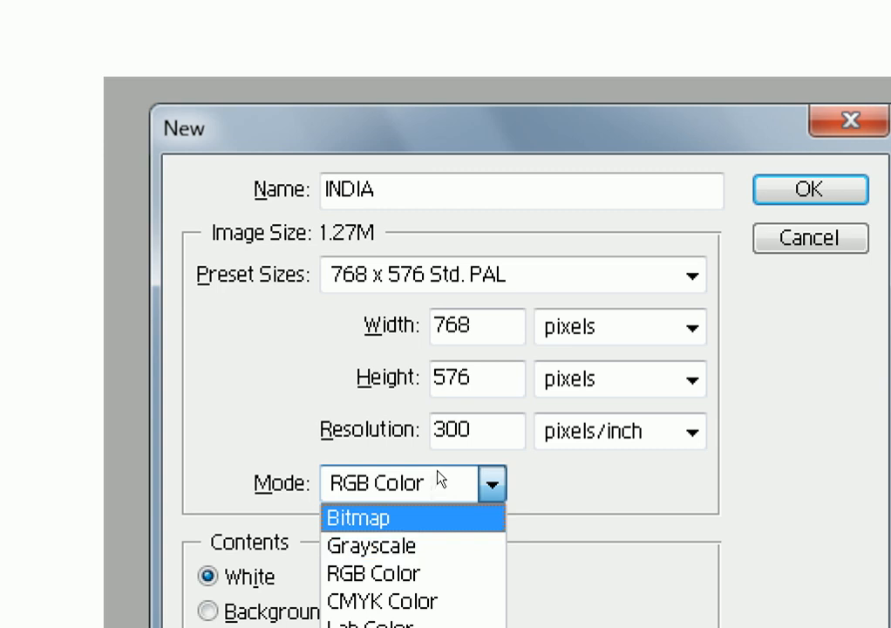
pyautogui.press('Down')
pyautogui.press('Down')
pyautogui.press('Down')
pyautogui.press('Down')
pyautogui.press('Up')
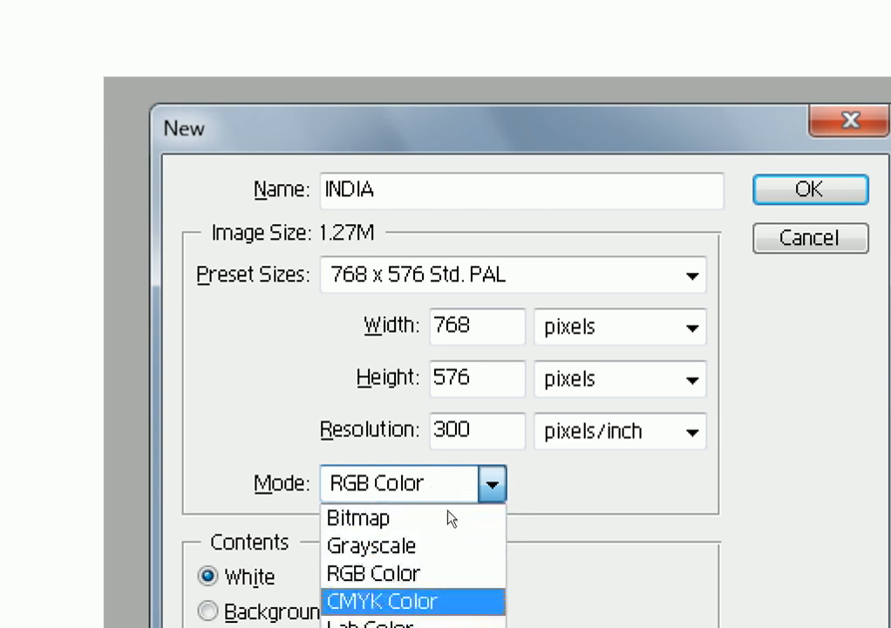
pyautogui.press('Up')
pyautogui.press('Down')
pyautogui.press('Down')
pyautogui.click(510, 526)
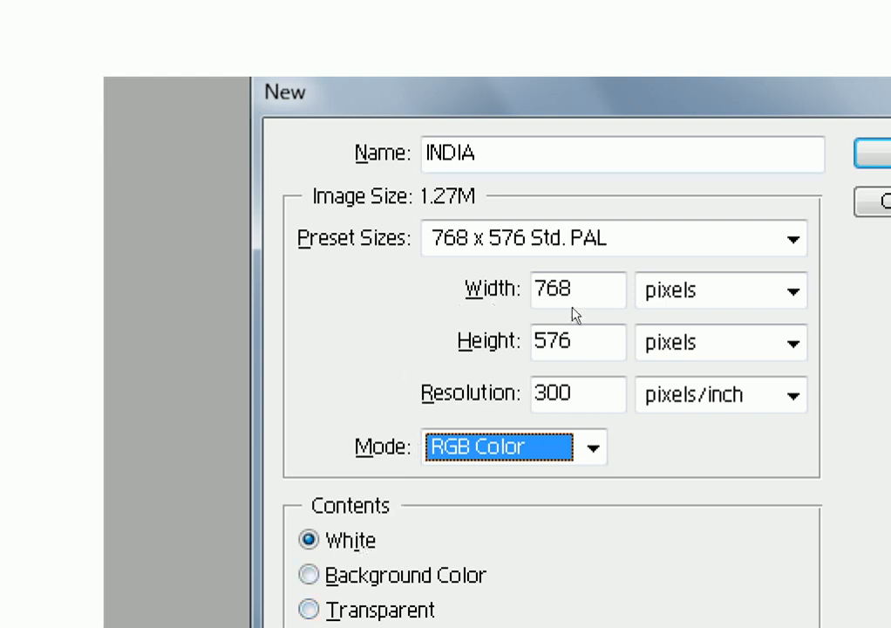
pyautogui.press('Return')
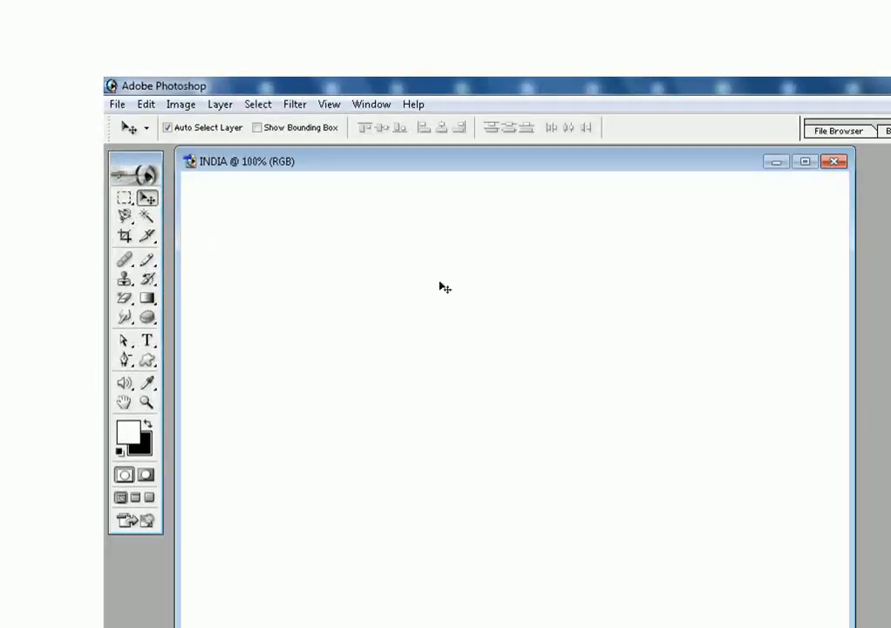
# - Add the text "SOLUS" to the blank canvas with the Type tool in Cooper Black
pyautogui.click(147, 342)
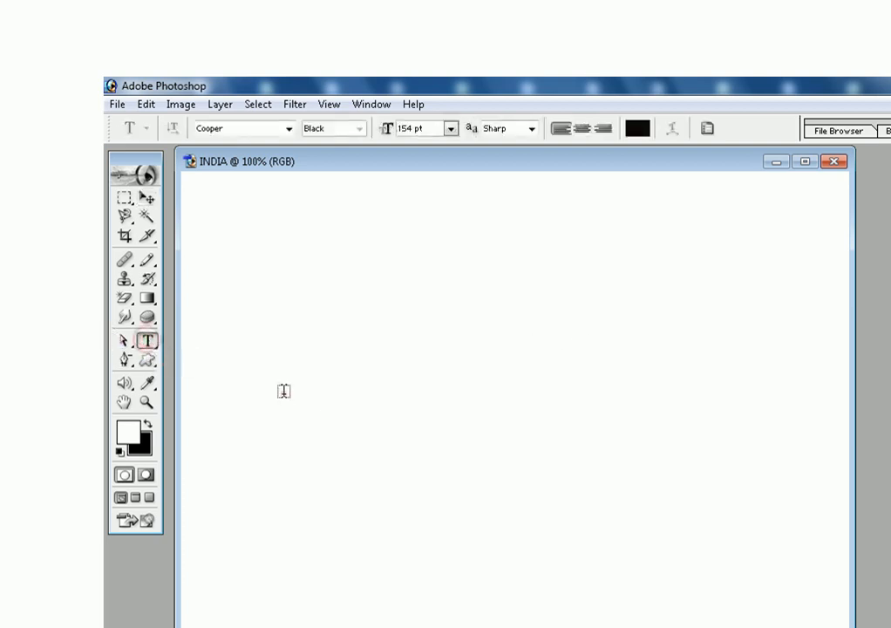
pyautogui.click(283, 392)
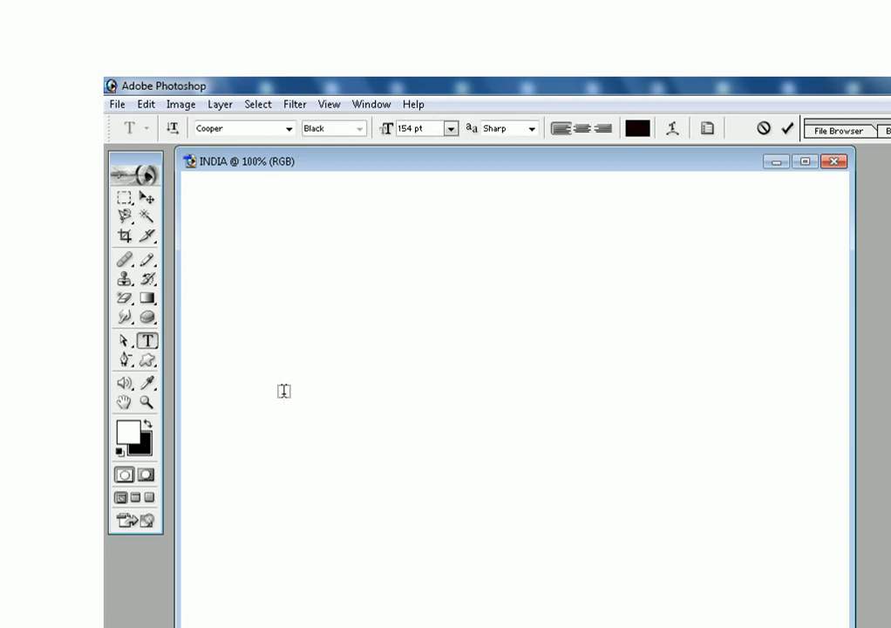
pyautogui.write('SO')
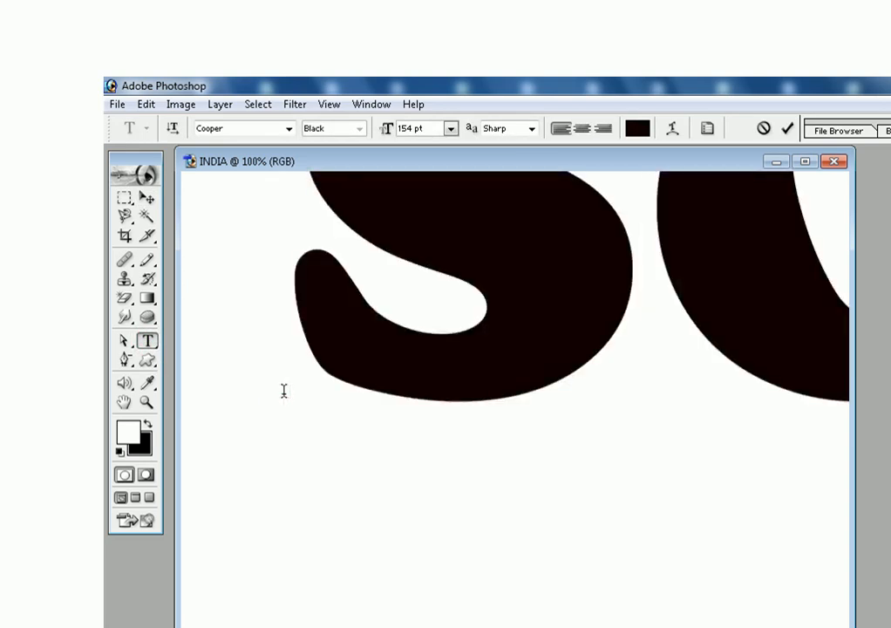
# - Set the font size of the whole SOLUS text to 60 pt
pyautogui.hotkey('ctrl', 'a')
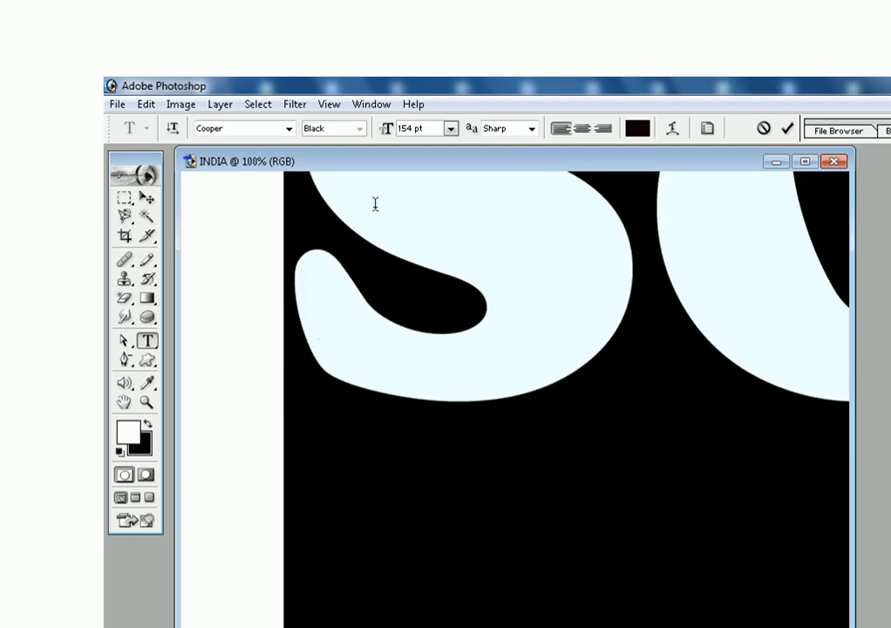
pyautogui.click(452, 129)
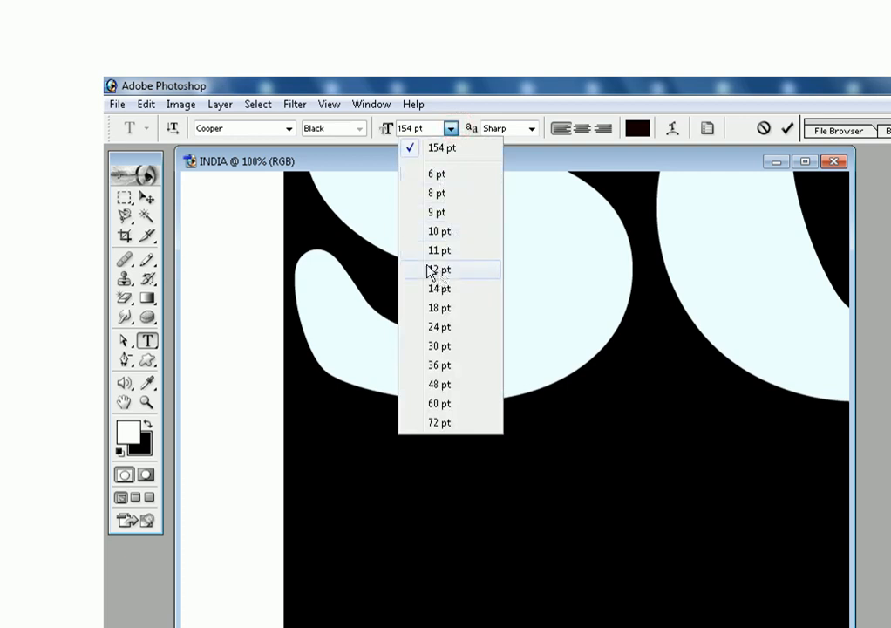
pyautogui.click(461, 423)
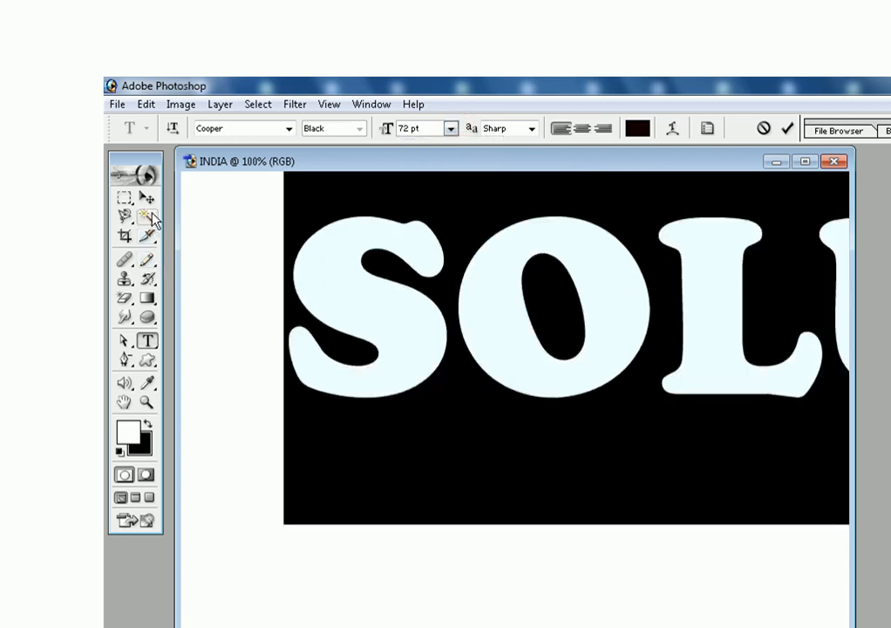
pyautogui.click(451, 130)
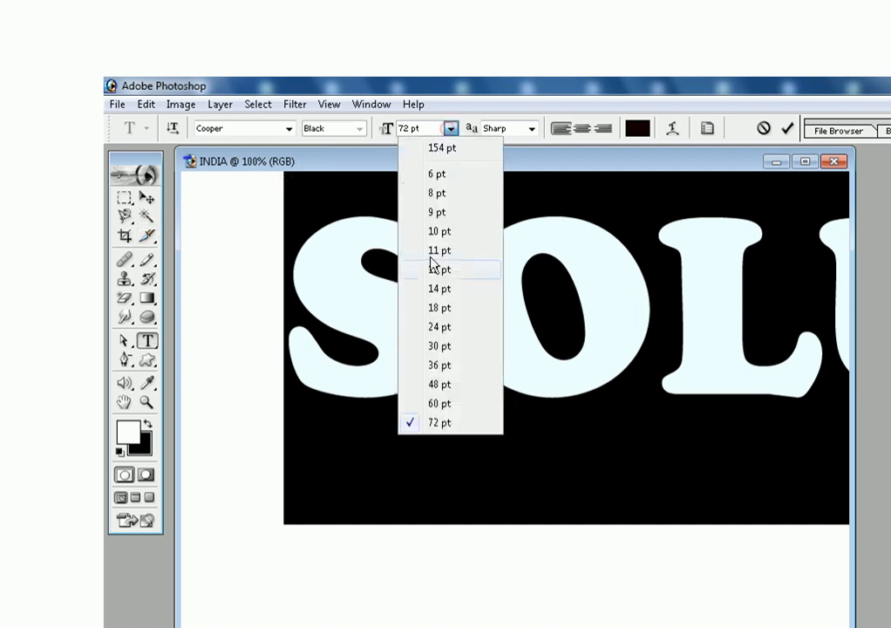
pyautogui.click(459, 404)
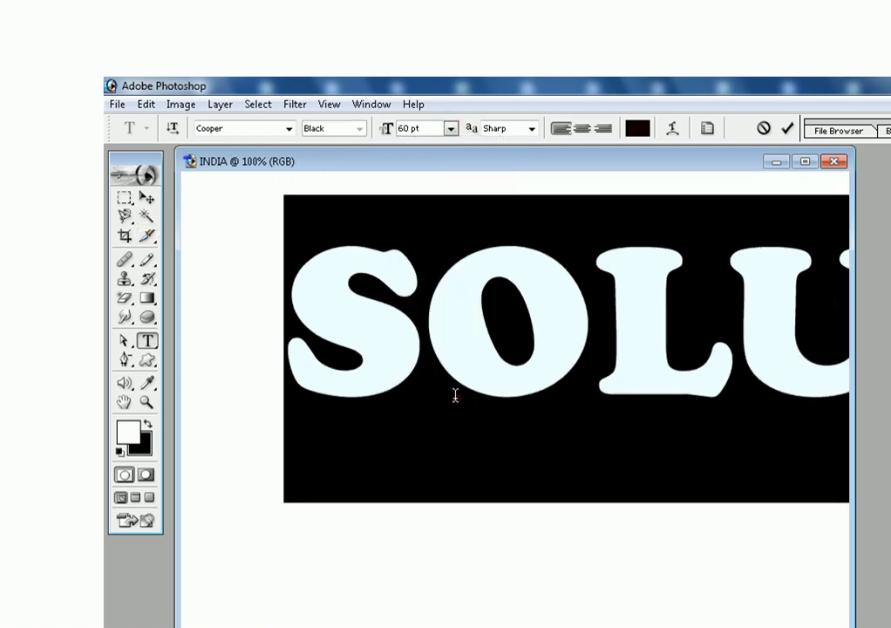
# - Move SOLUS toward the canvas middle and free-transform it to about 77.5% width and 97.1% height so the whole word fits
pyautogui.click(148, 202)
pyautogui.moveTo(479, 345); pyautogui.dragTo(362, 454)
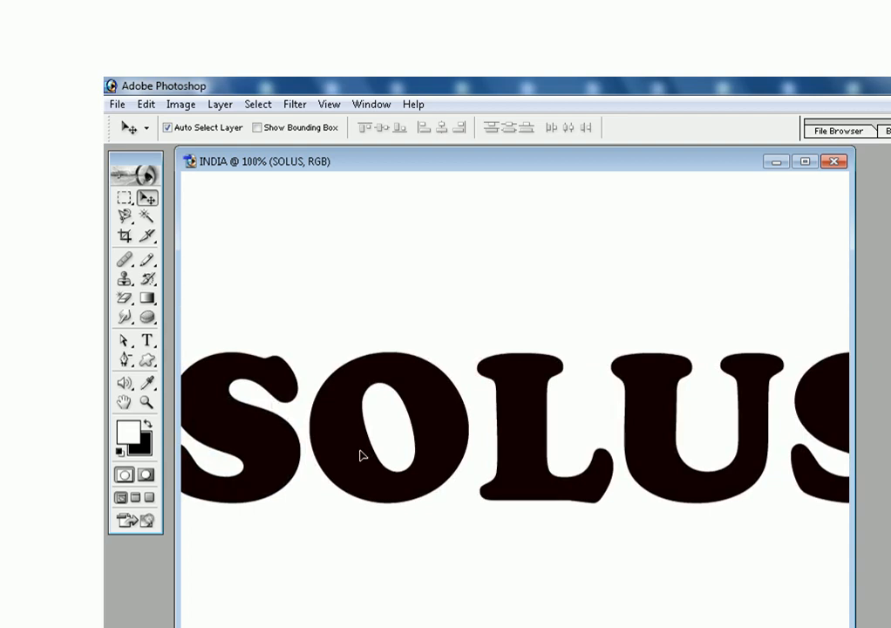
pyautogui.hotkey('ctrl', 't')
pyautogui.moveTo(364, 457)
pyautogui.mouseDown()
pyautogui.moveTo(366, 447)
pyautogui.moveTo(374, 453)
pyautogui.mouseUp()
pyautogui.moveTo(189, 364); pyautogui.dragTo(354, 365)
pyautogui.moveTo(489, 459); pyautogui.dragTo(360, 457)
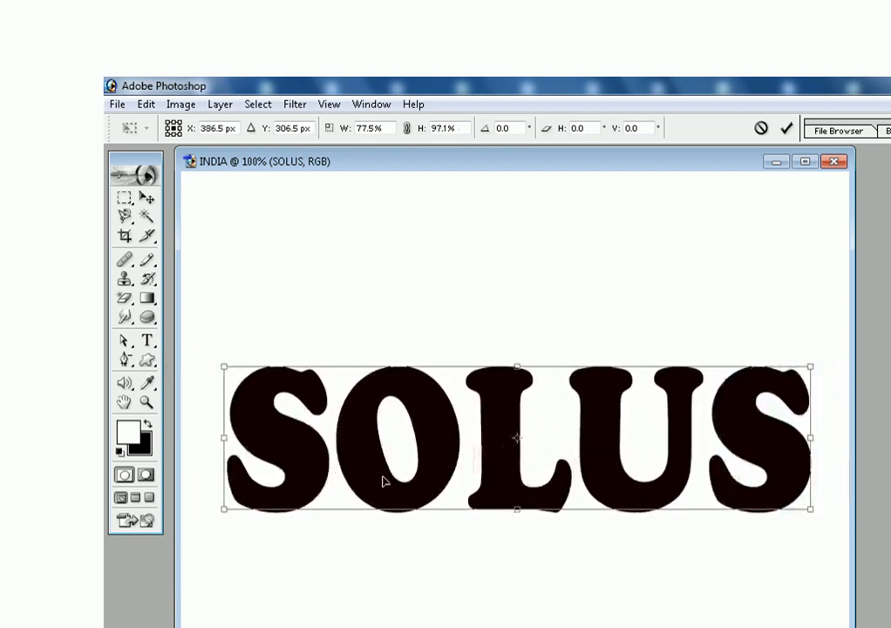
# - Stretch the SOLUS text to about 81.4% width and 128.2% height and recenter it horizontally on the canvas
pyautogui.moveTo(488, 489); pyautogui.dragTo(480, 506)
pyautogui.moveTo(510, 388); pyautogui.dragTo(512, 337)
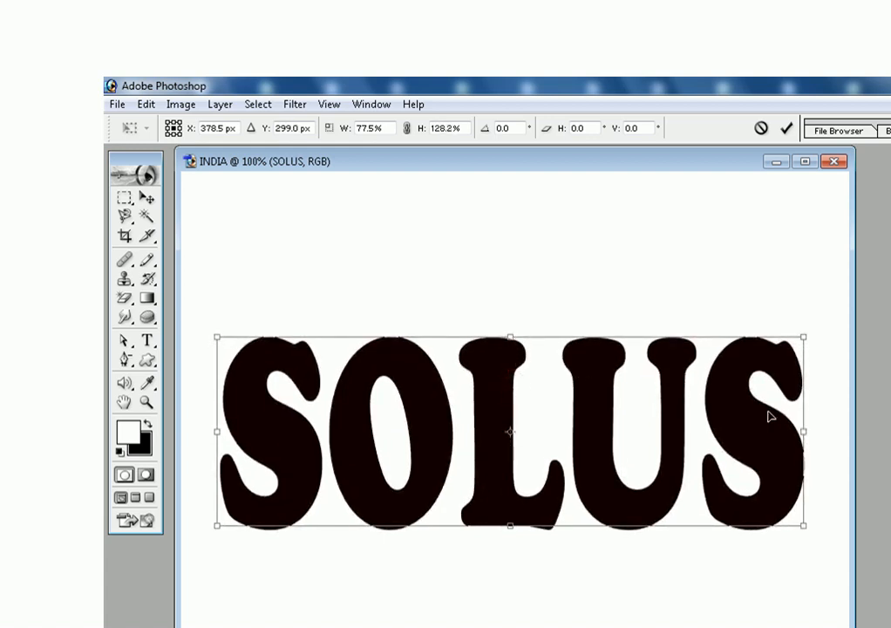
pyautogui.moveTo(803, 431); pyautogui.dragTo(831, 441)
pyautogui.moveTo(801, 474); pyautogui.dragTo(793, 482)
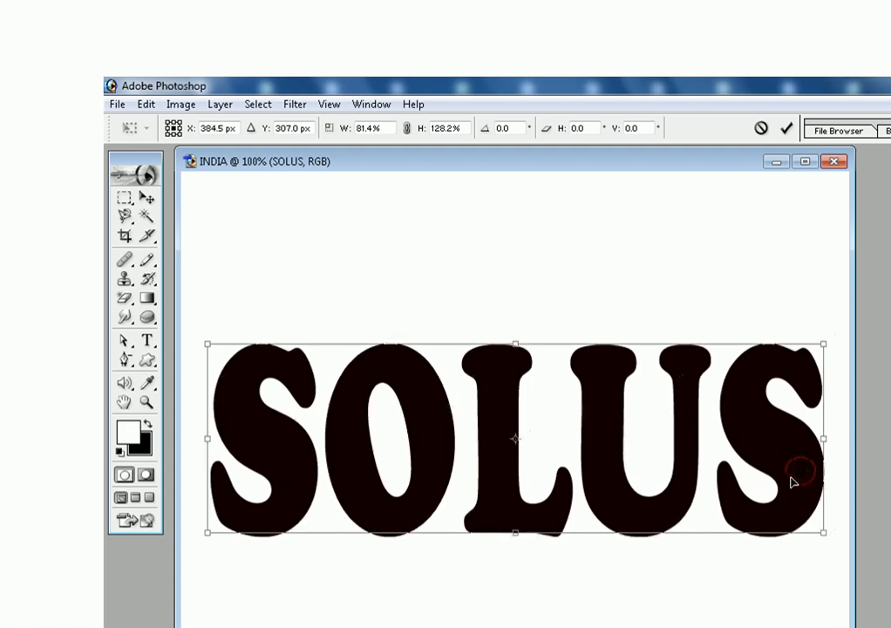
pyautogui.press('Left')
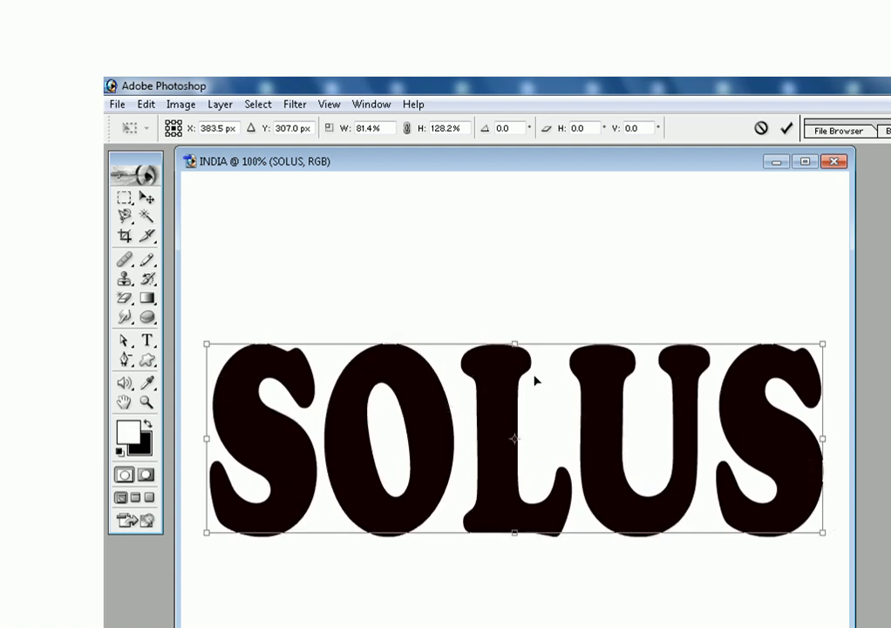
# - Stretch the SOLUS text to about 84.8% width and 147.6% height, centered horizontally on the canvas, and apply the transform
pyautogui.moveTo(517, 347); pyautogui.dragTo(517, 314)
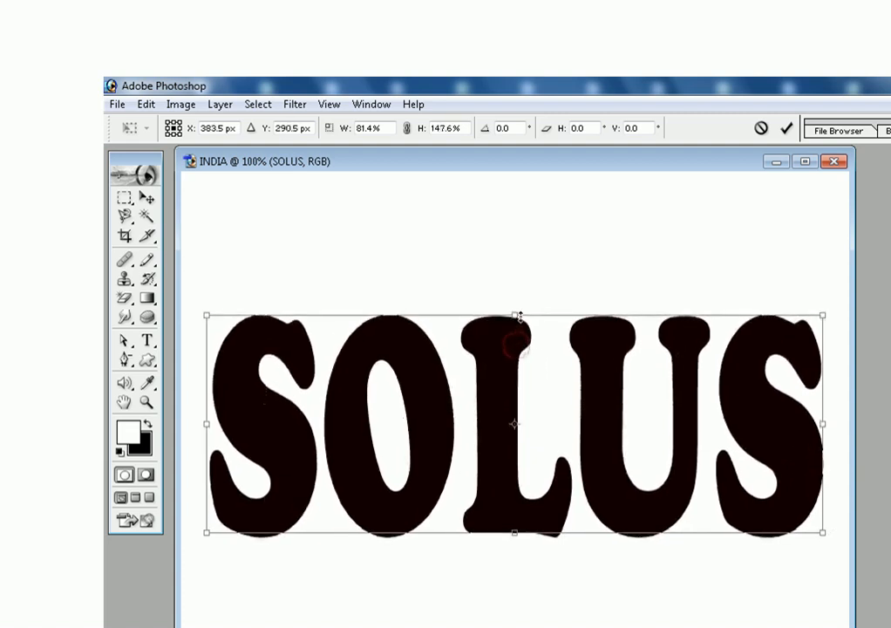
pyautogui.moveTo(822, 424); pyautogui.dragTo(842, 423)
pyautogui.moveTo(791, 438); pyautogui.dragTo(780, 433)
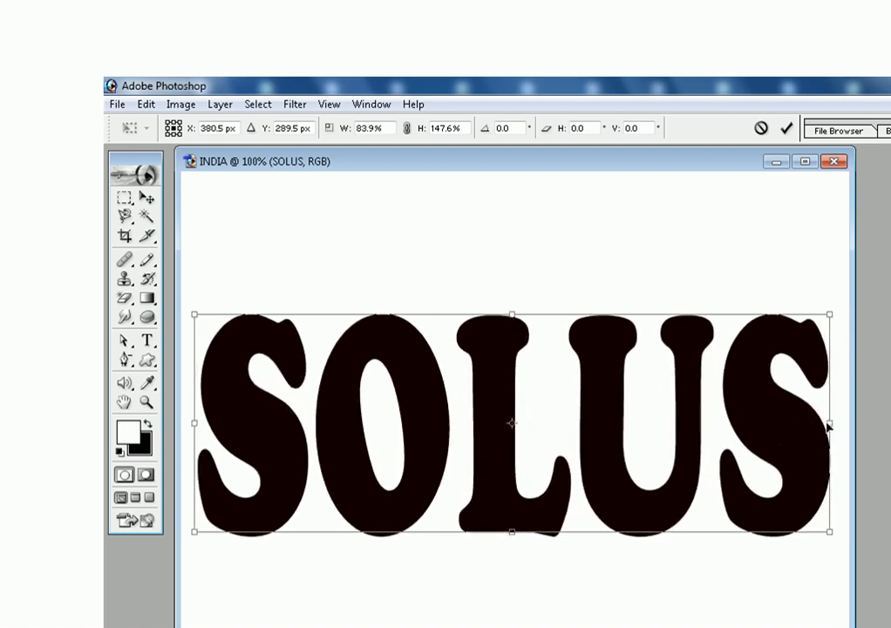
pyautogui.moveTo(833, 421); pyautogui.dragTo(842, 420)
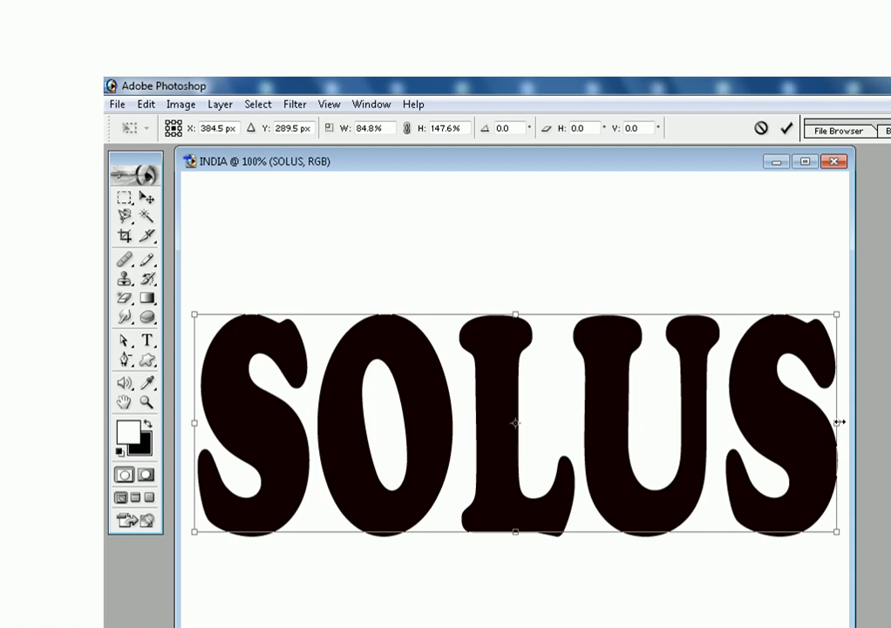
pyautogui.press('Return')
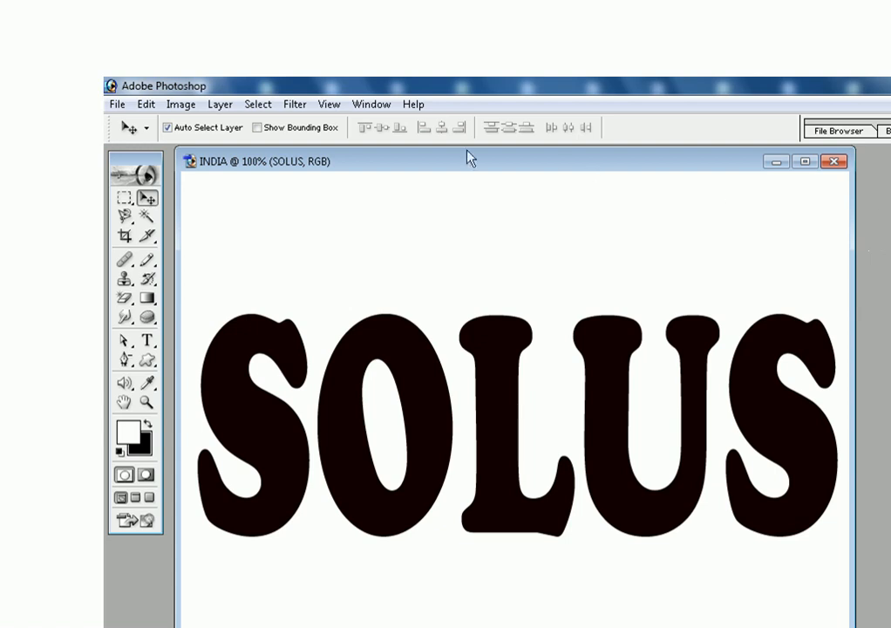
# - Show the Layers palette, move it clear of the text, and make the SOLUS layer active after switching to the Background layer
pyautogui.click(372, 111)
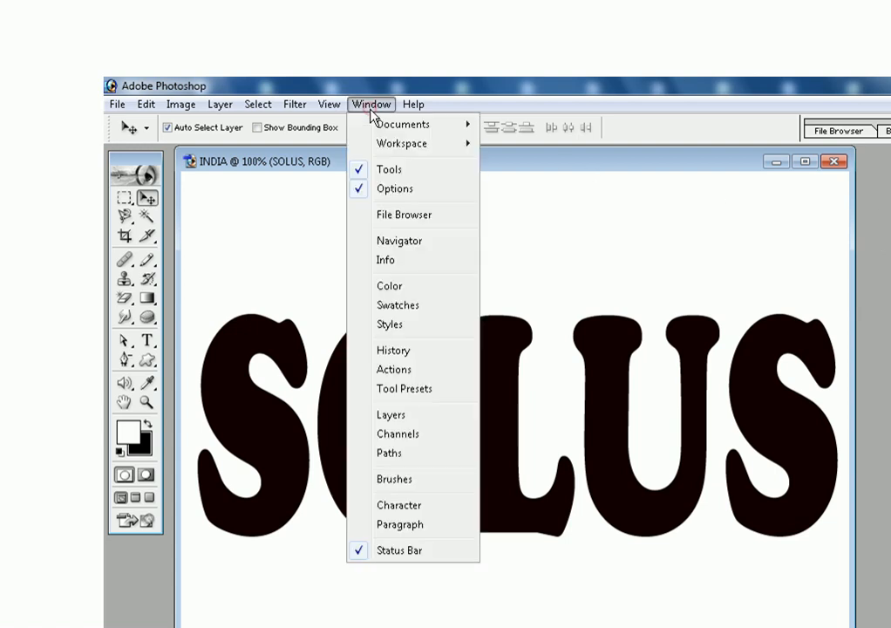
pyautogui.click(414, 421)
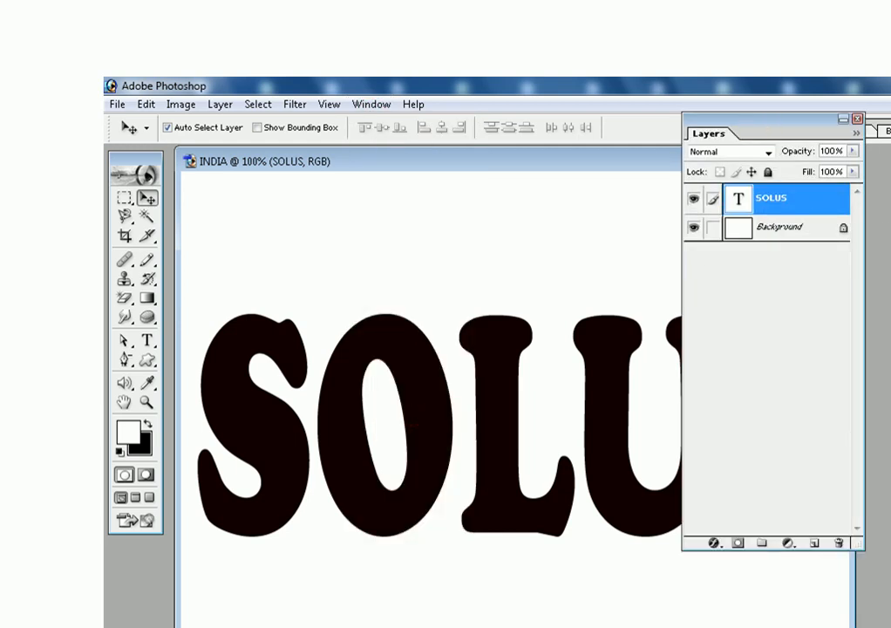
pyautogui.moveTo(741, 118); pyautogui.dragTo(879, 268)
pyautogui.click(700, 254)
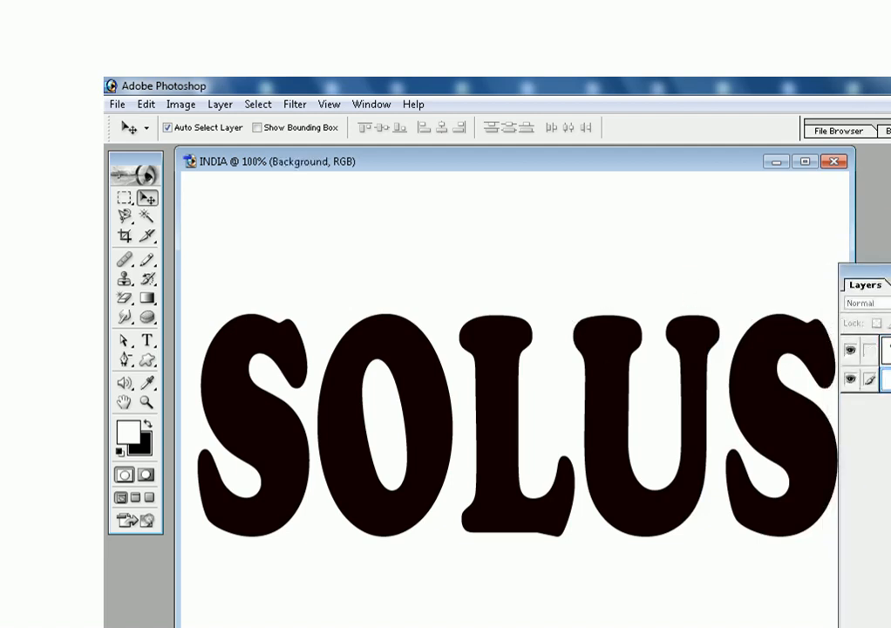
pyautogui.click(706, 327)
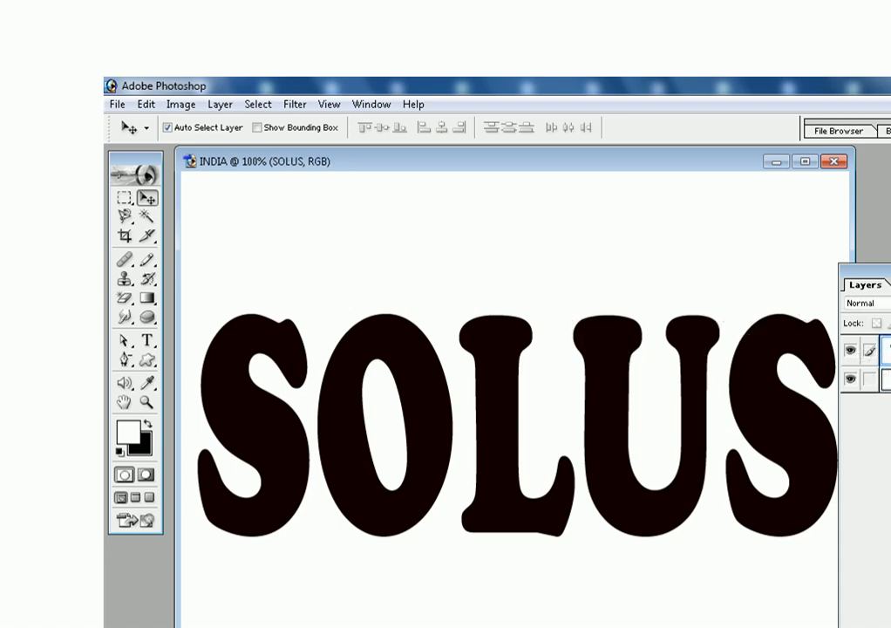
pyautogui.click(704, 261)
pyautogui.click(706, 314)
# - Start opening an image file and browse to the Wallpapers folder on Local Disk (D:)
pyautogui.click(117, 104)
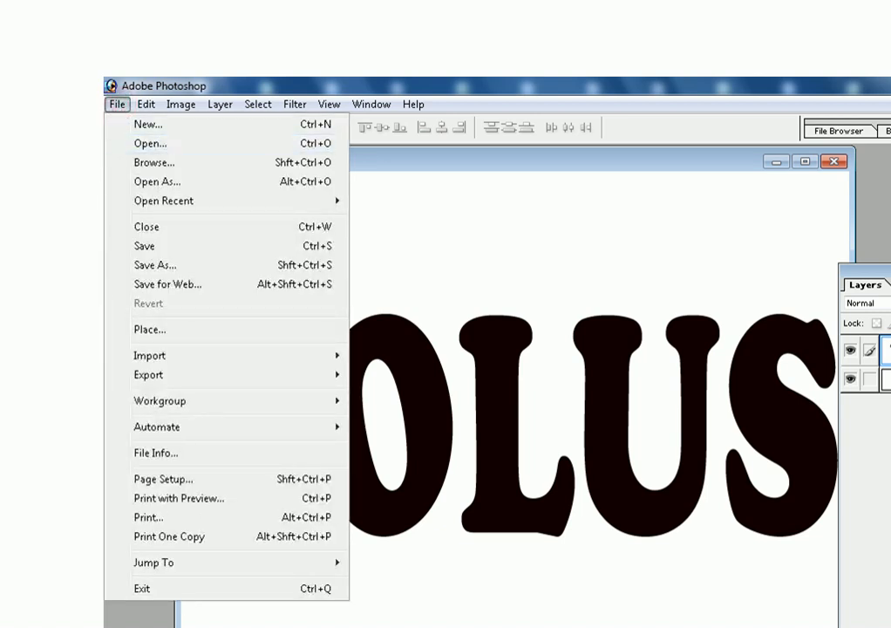
pyautogui.press('Escape')
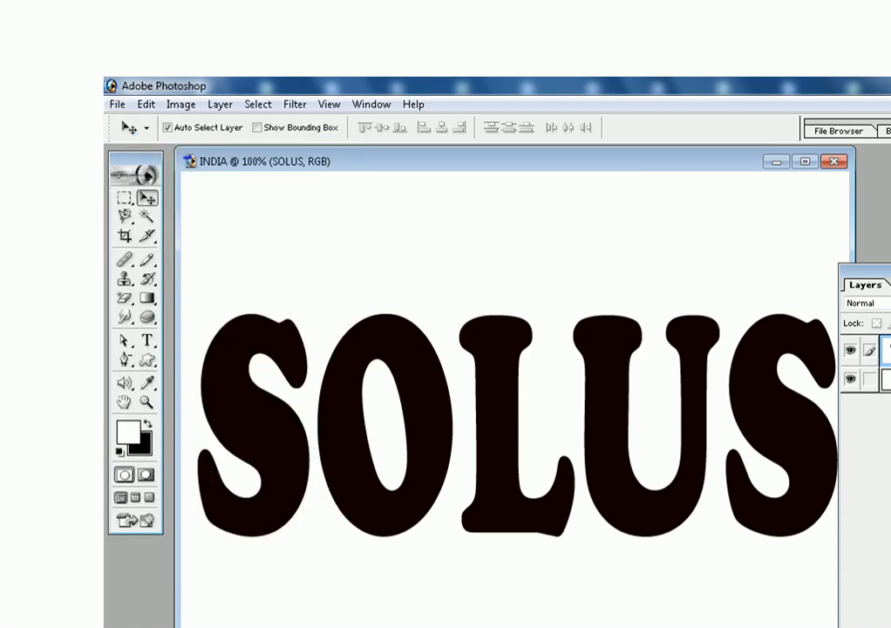
pyautogui.hotkey('ctrl', 'o')
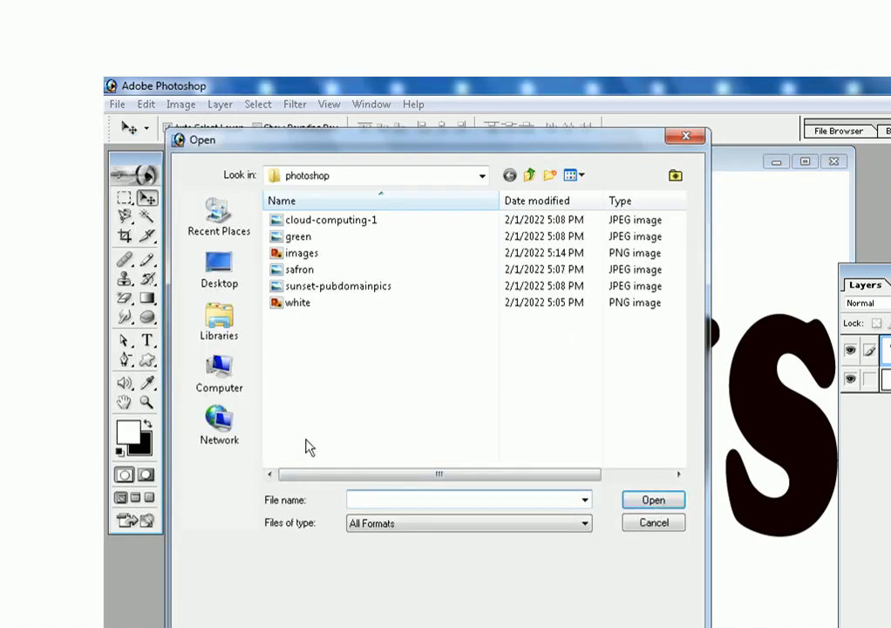
pyautogui.click(340, 286)
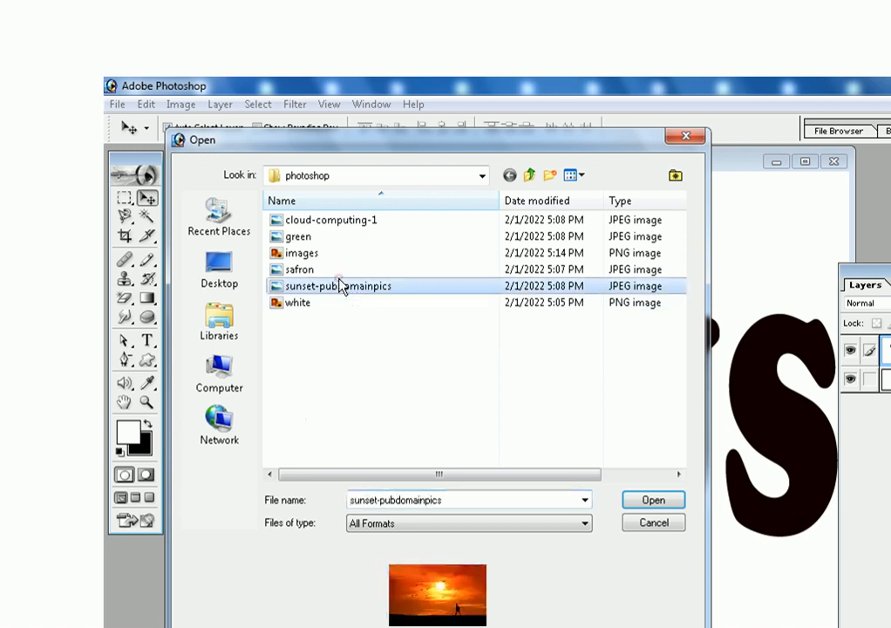
pyautogui.click(197, 389)
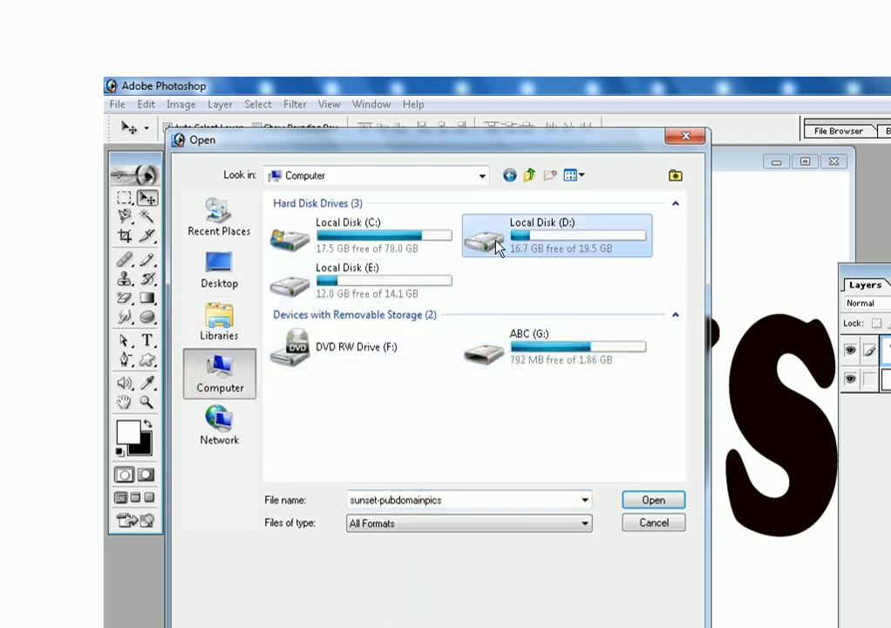
pyautogui.doubleClick(499, 247)
pyautogui.write('wa')
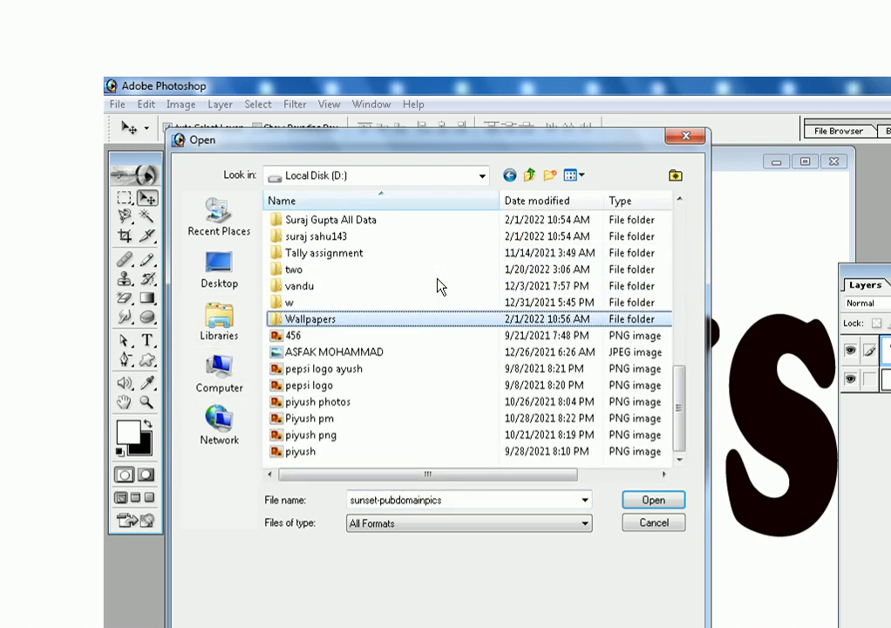
pyautogui.press('Return')
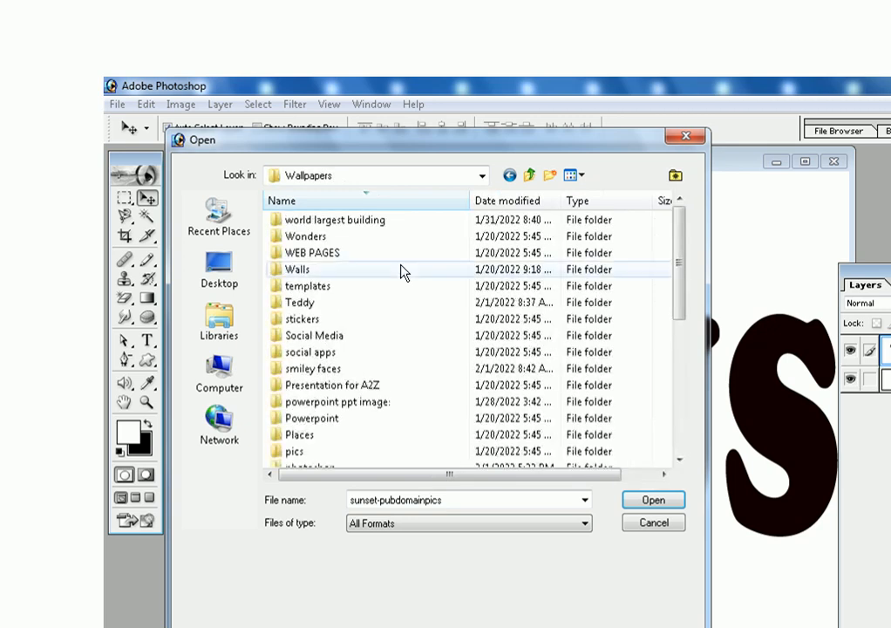
pyautogui.doubleClick(383, 289)
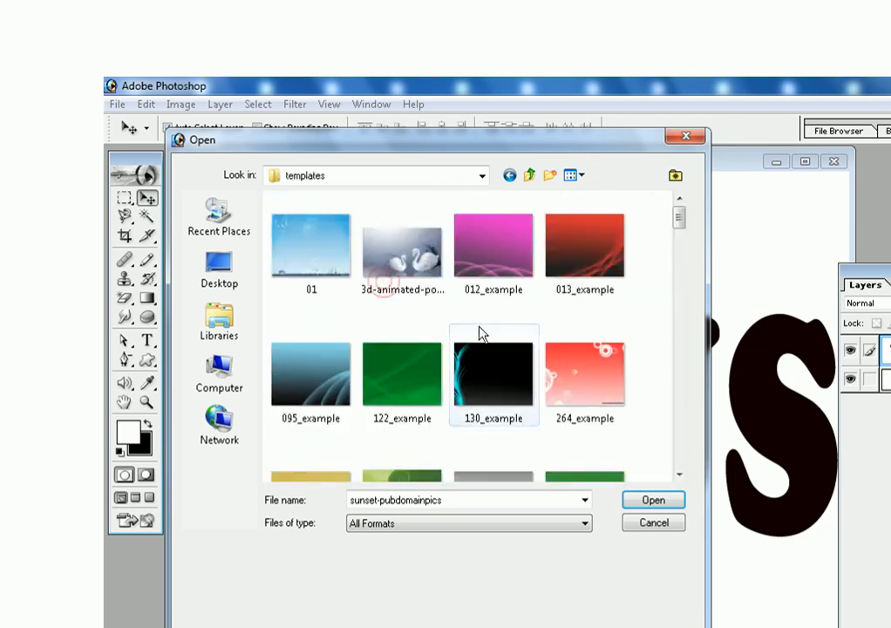
pyautogui.scroll(-5, 461, 332)
pyautogui.click(509, 175)
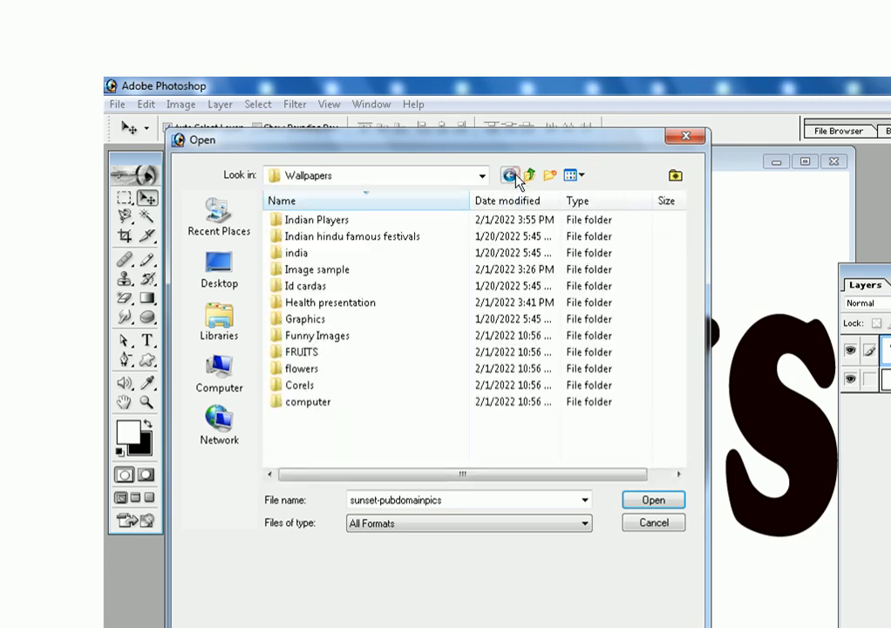
# - Open the image abstract_0028 from the nature folder inside Wallpapers
pyautogui.click(385, 324)
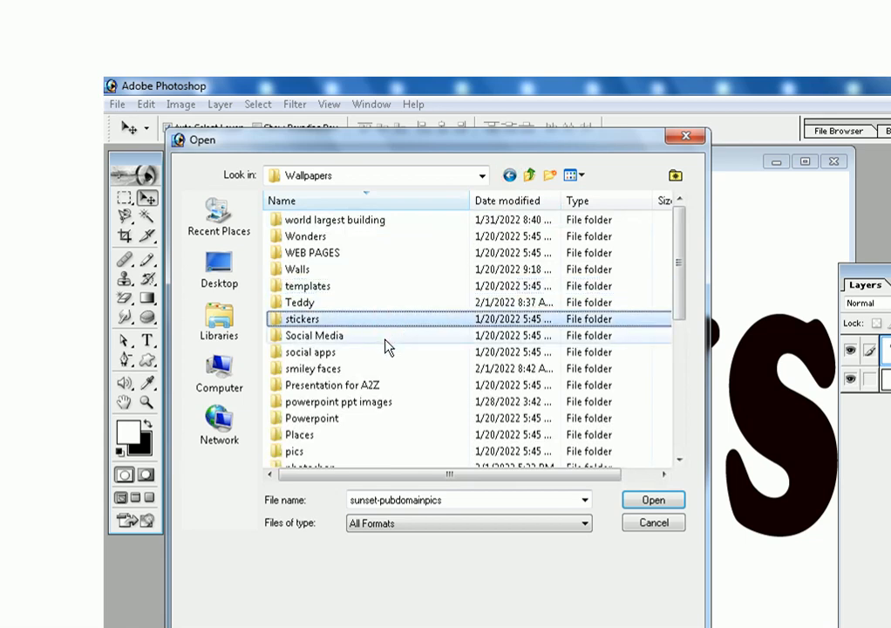
pyautogui.scroll(-2, 387, 342)
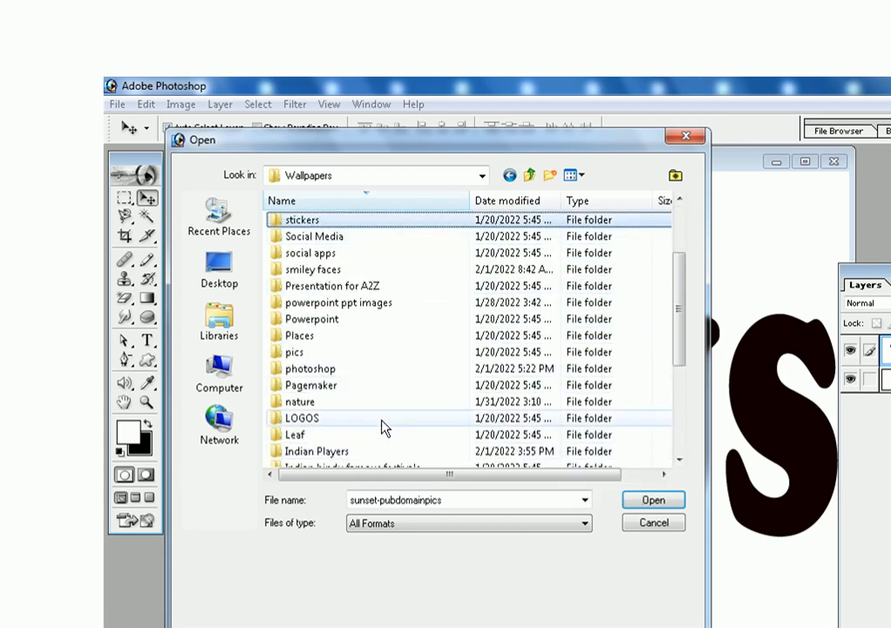
pyautogui.scroll(-3, 391, 404)
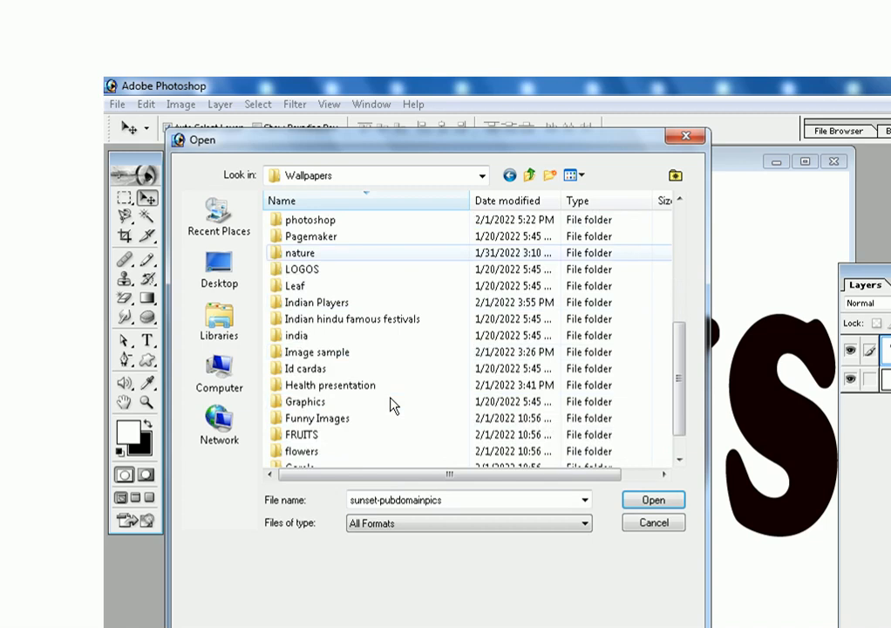
pyautogui.click(391, 402)
pyautogui.scroll(-1, 389, 404)
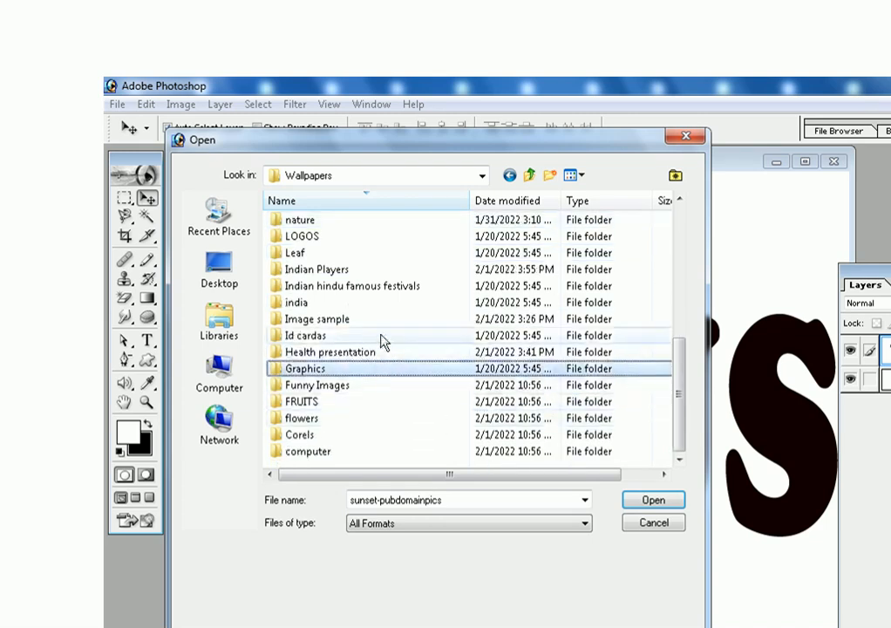
pyautogui.press('pageup')
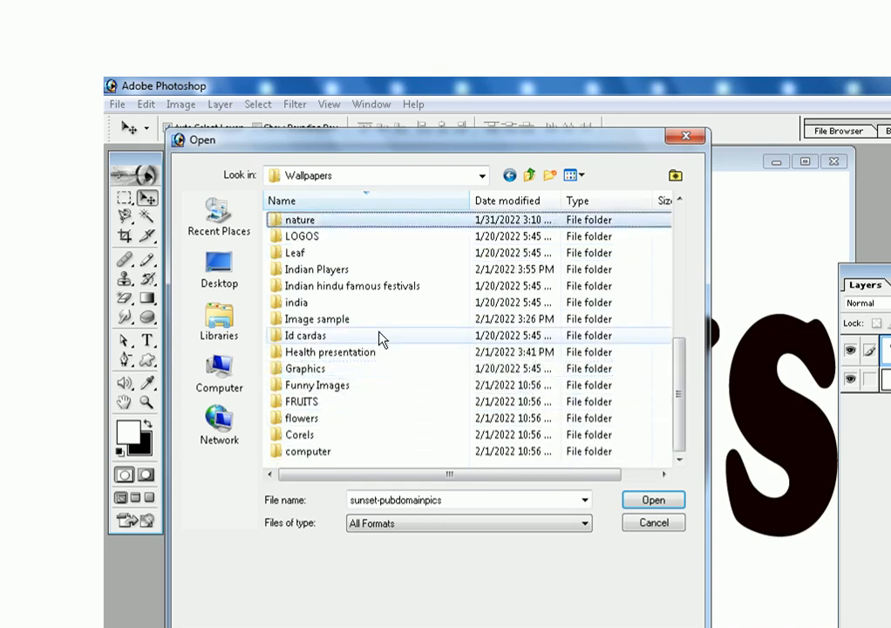
pyautogui.press('Return')
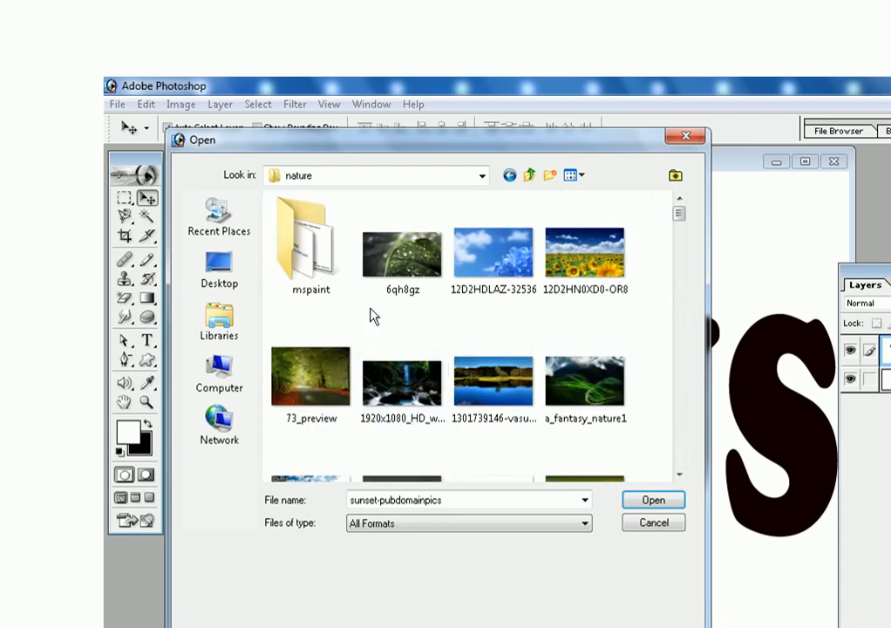
pyautogui.click(679, 466)
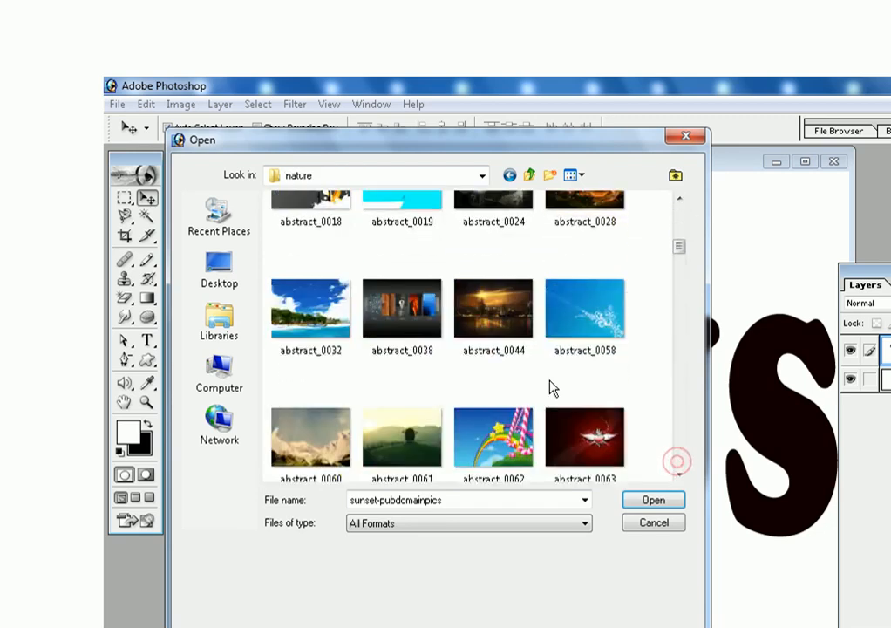
pyautogui.click(680, 201)
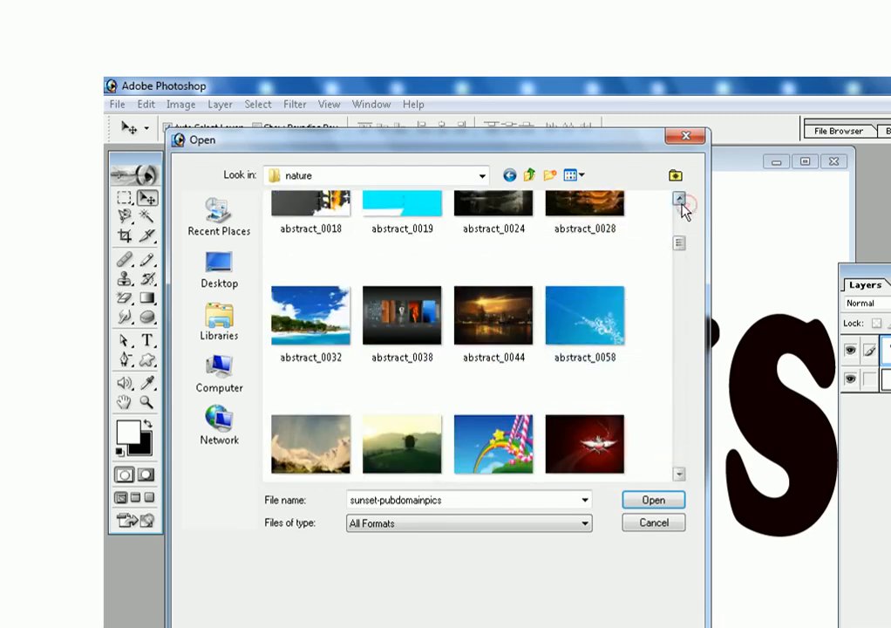
pyautogui.click(553, 335)
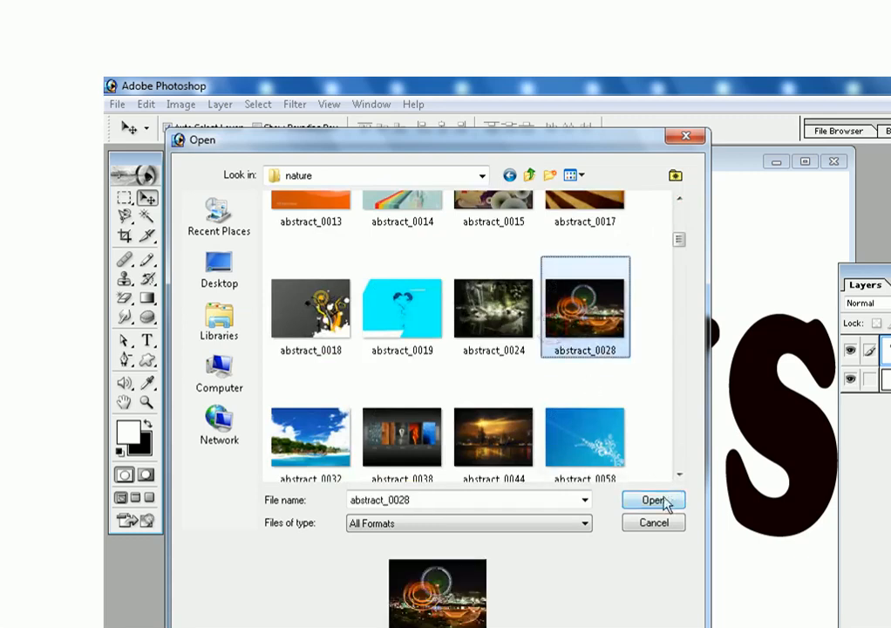
pyautogui.click(647, 500)
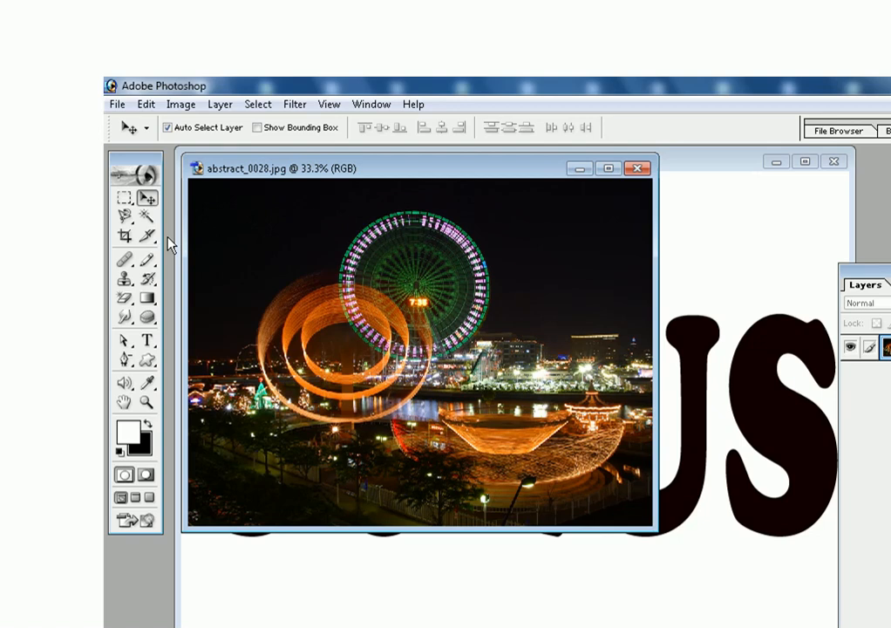
# - Copy the Ferris wheel photo into the INDIA document as a layer above SOLUS and view the available color modes
pyautogui.moveTo(440, 334); pyautogui.dragTo(536, 575)
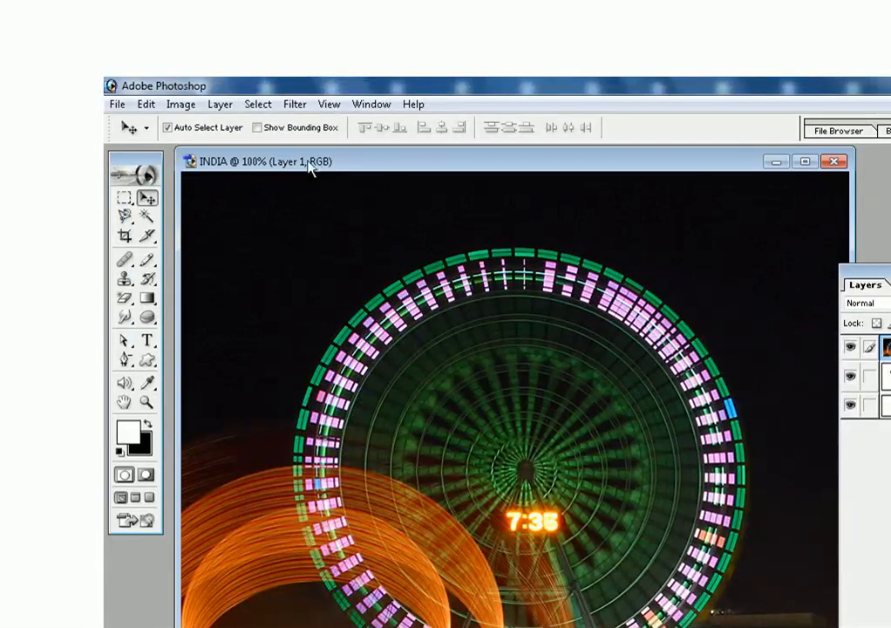
pyautogui.click(180, 104)
pyautogui.moveTo(209, 129)
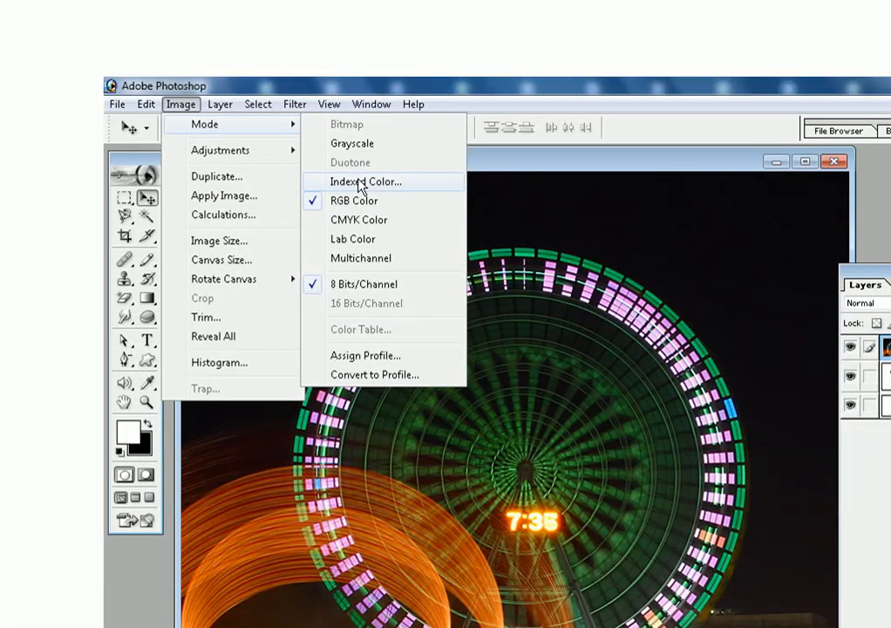
pyautogui.click(748, 520)
# - Close the abstract_0028.jpg source image and return the INDIA document window to its place
pyautogui.moveTo(488, 167); pyautogui.dragTo(549, 254)
pyautogui.click(212, 275)
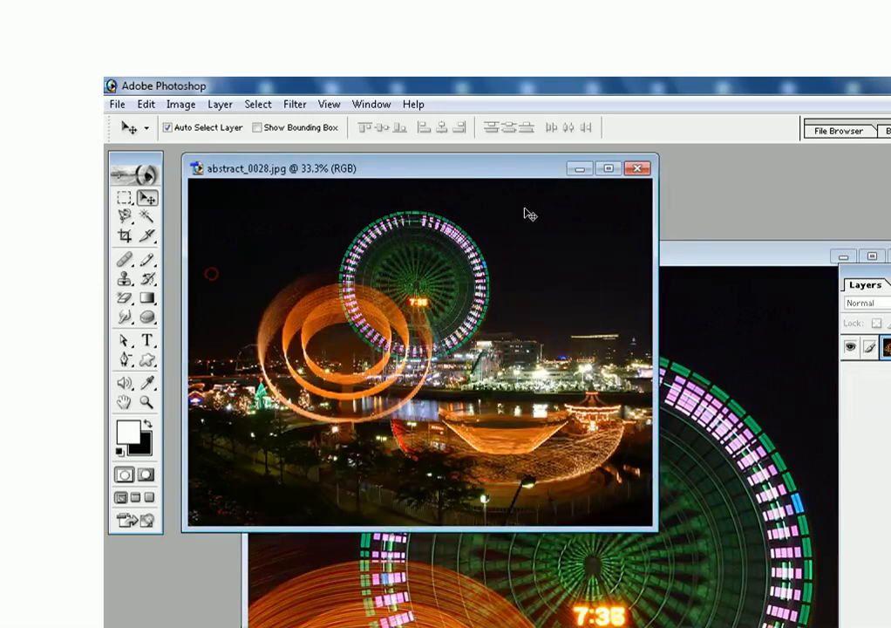
pyautogui.click(637, 168)
pyautogui.moveTo(604, 260); pyautogui.dragTo(526, 172)
# - Scale the Ferris wheel photo layer to about 44% with Free Transform and move it over the SOLUS text
pyautogui.moveTo(441, 380); pyautogui.dragTo(466, 347)
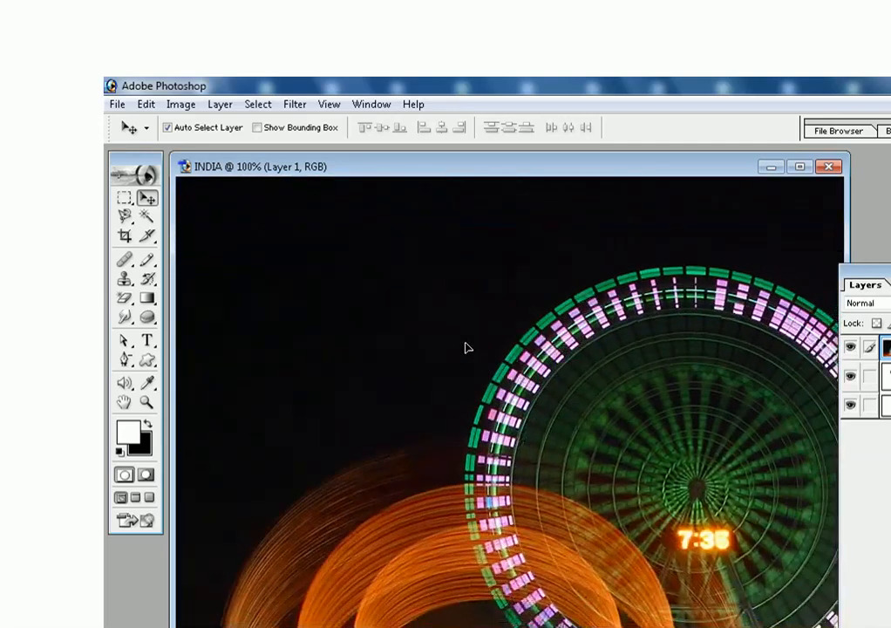
pyautogui.hotkey('ctrl', 't')
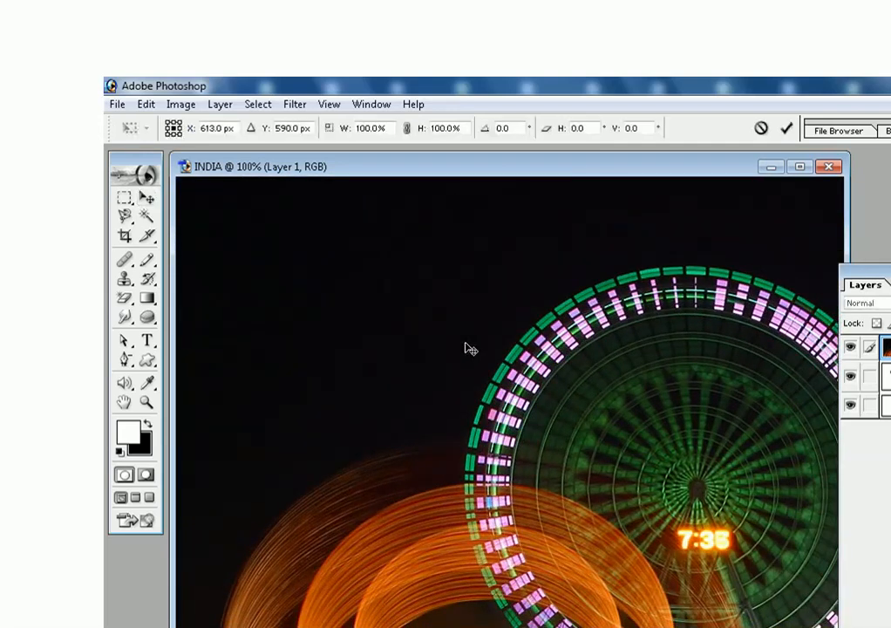
pyautogui.moveTo(395, 378); pyautogui.dragTo(334, 362)
pyautogui.moveTo(272, 254); pyautogui.dragTo(585, 486)
pyautogui.moveTo(688, 556); pyautogui.dragTo(282, 283)
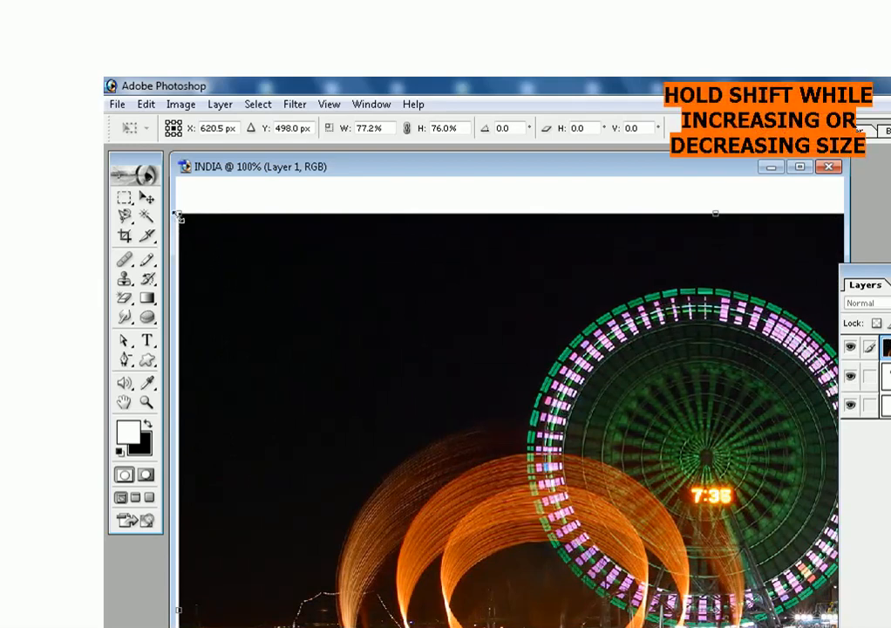
pyautogui.moveTo(178, 216); pyautogui.dragTo(628, 565)
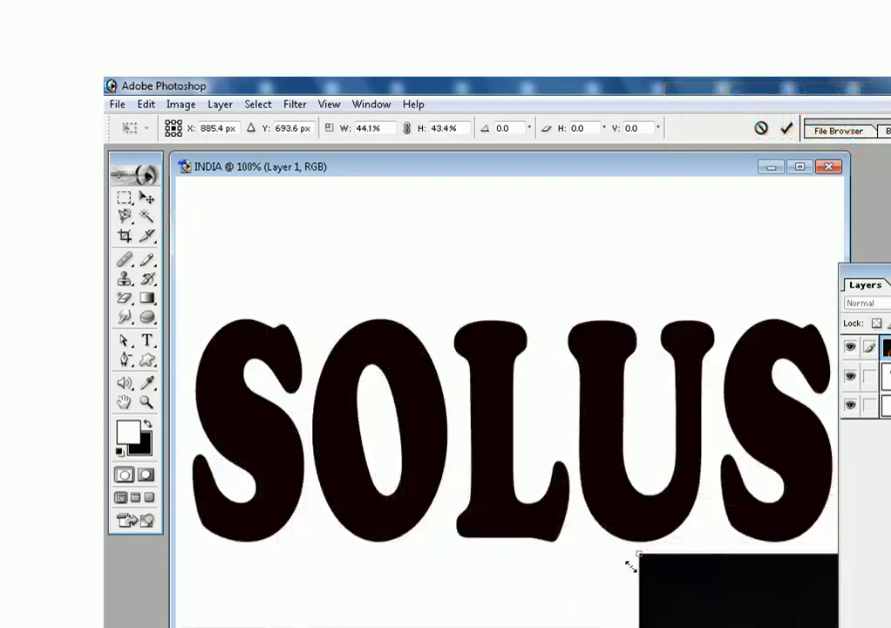
pyautogui.moveTo(739, 605); pyautogui.dragTo(322, 292)
# - Fit the photo over the whole SOLUS word at about 46.5% width and 23.6% height, and clip it to the text
pyautogui.rightClick(323, 293)
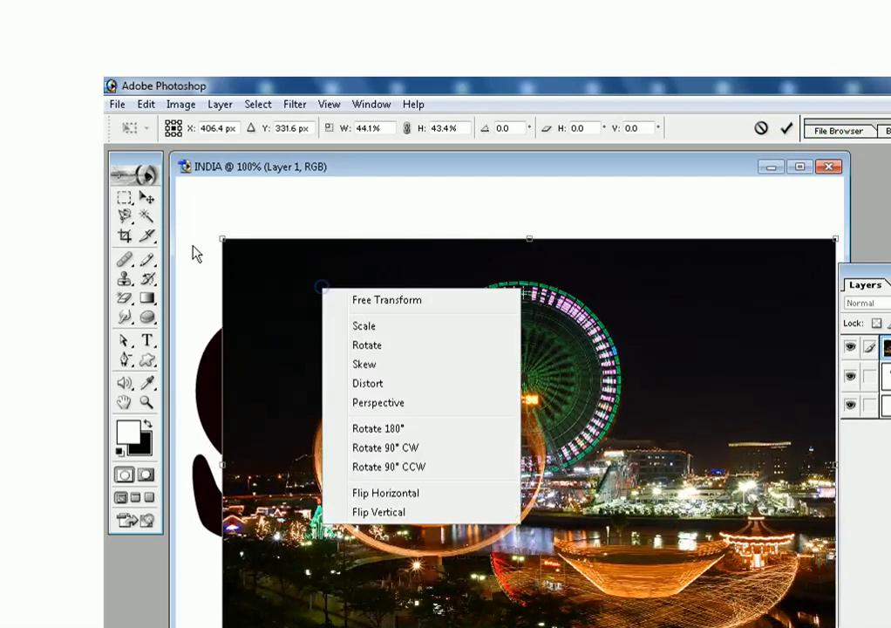
pyautogui.click(223, 247)
pyautogui.moveTo(223, 247); pyautogui.dragTo(479, 460)
pyautogui.moveTo(567, 524); pyautogui.dragTo(278, 385)
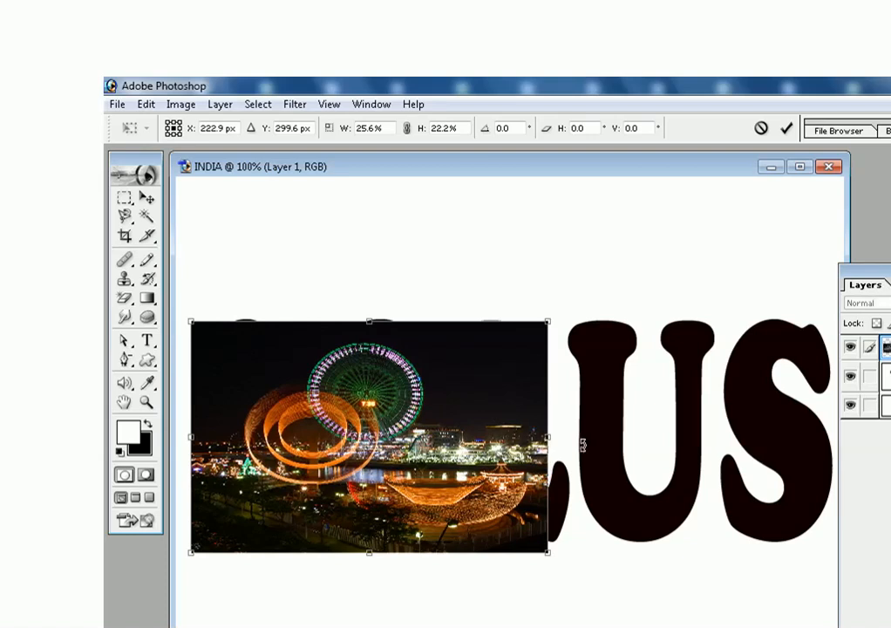
pyautogui.moveTo(547, 453); pyautogui.dragTo(843, 455)
pyautogui.moveTo(513, 327); pyautogui.dragTo(514, 308)
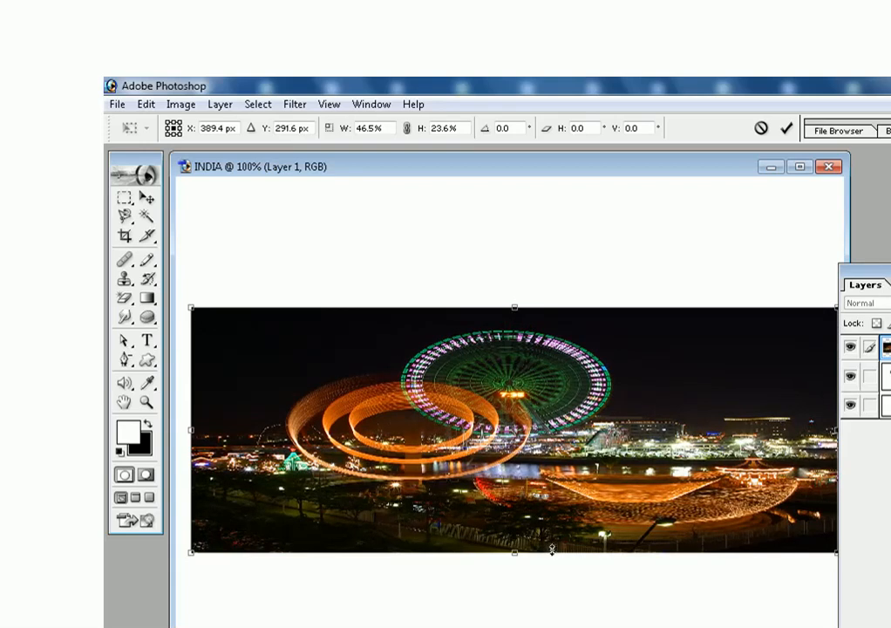
pyautogui.press('Return')
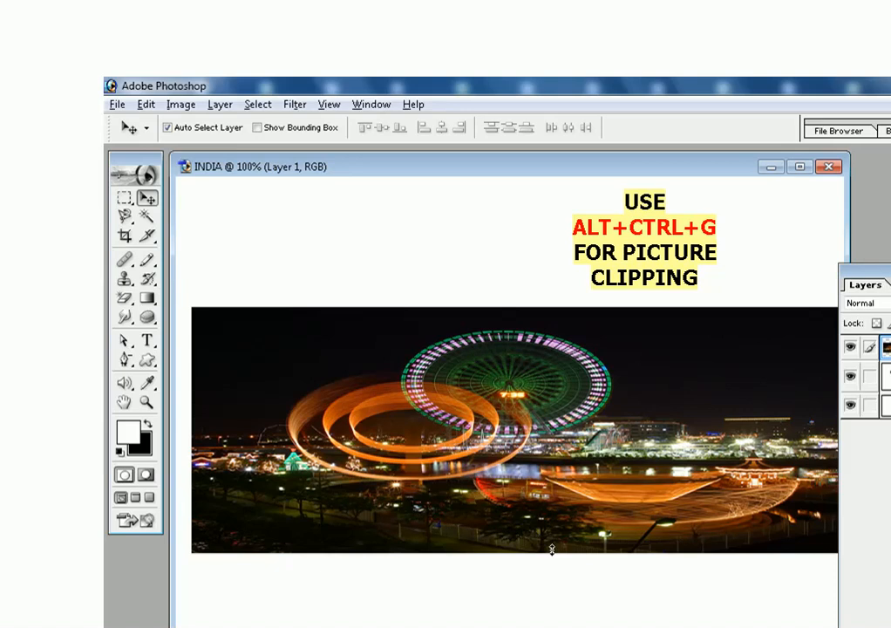
pyautogui.hotkey('ctrl', 'alt', 'g')
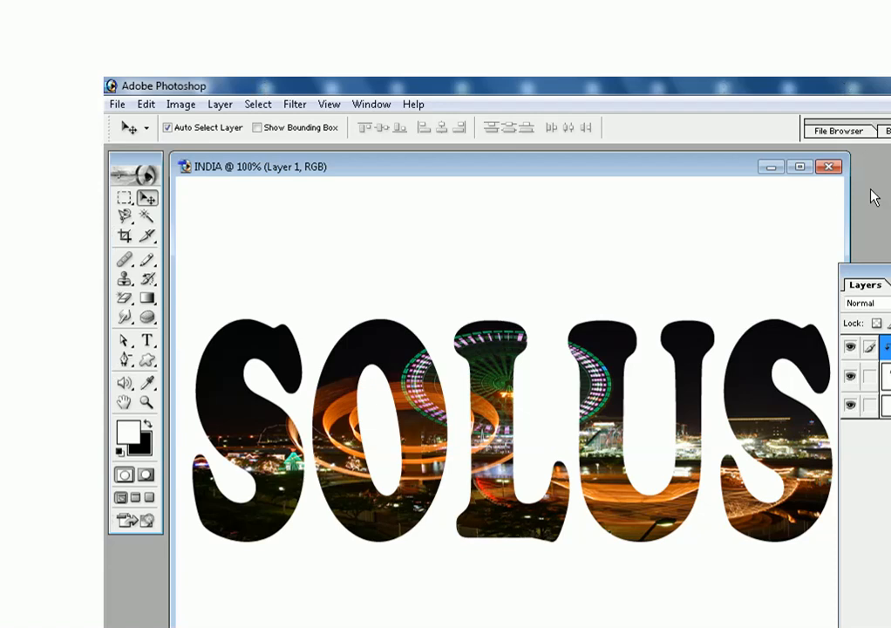
# - Minimize the INDIA document and create a new white 768 x 576 RGB document at 300 pixels/inch
pyautogui.click(771, 166)
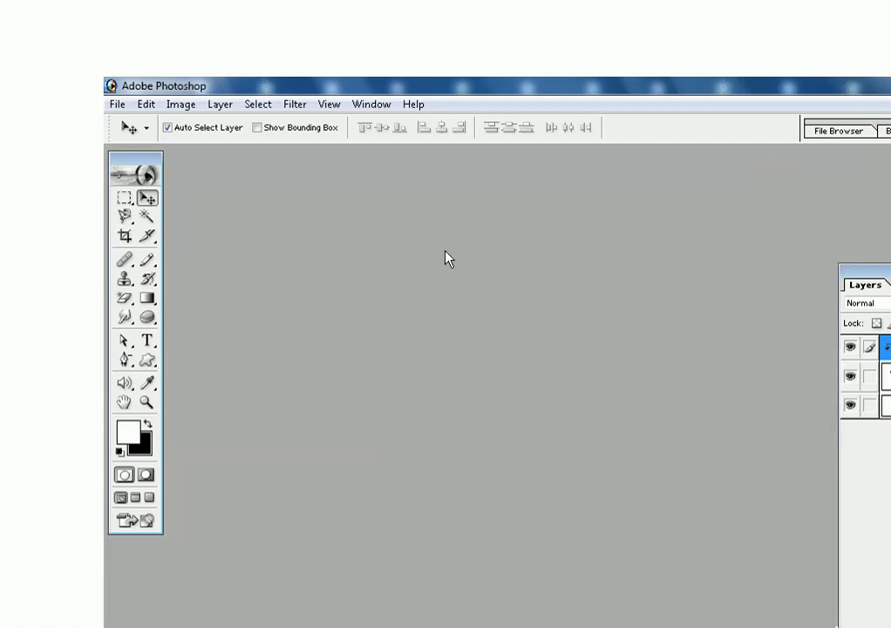
pyautogui.hotkey('ctrl', 'n')
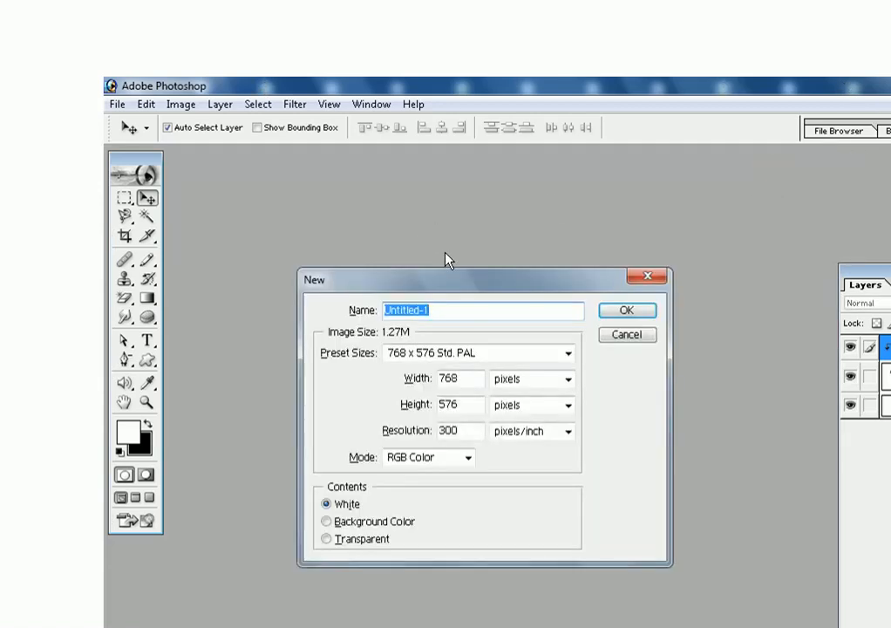
pyautogui.press('Return')
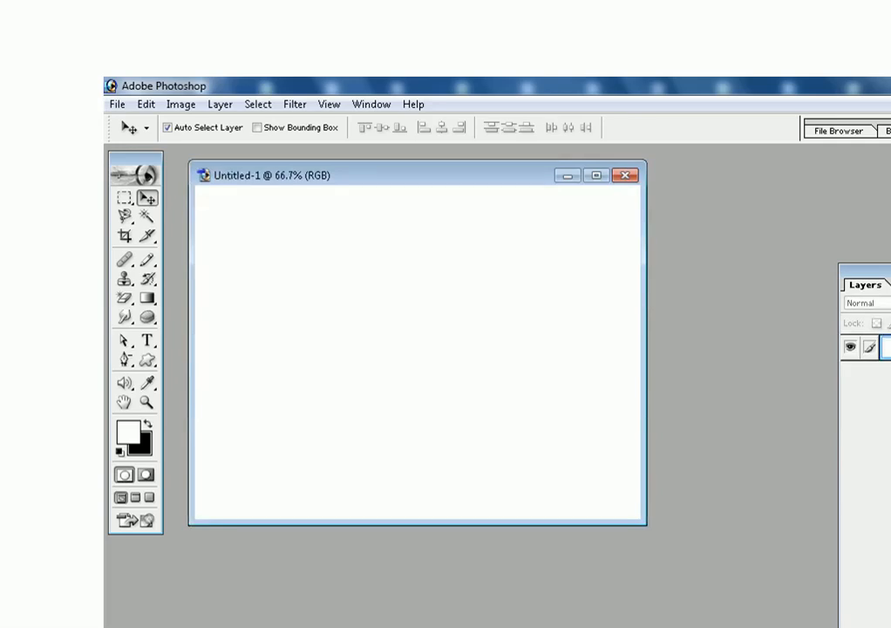
# - Reset the colors to the default black and white and add the text INDIA in 60 pt Cooper Black
pyautogui.press('i')
pyautogui.press('d')
pyautogui.press('n')
pyautogui.press('i')
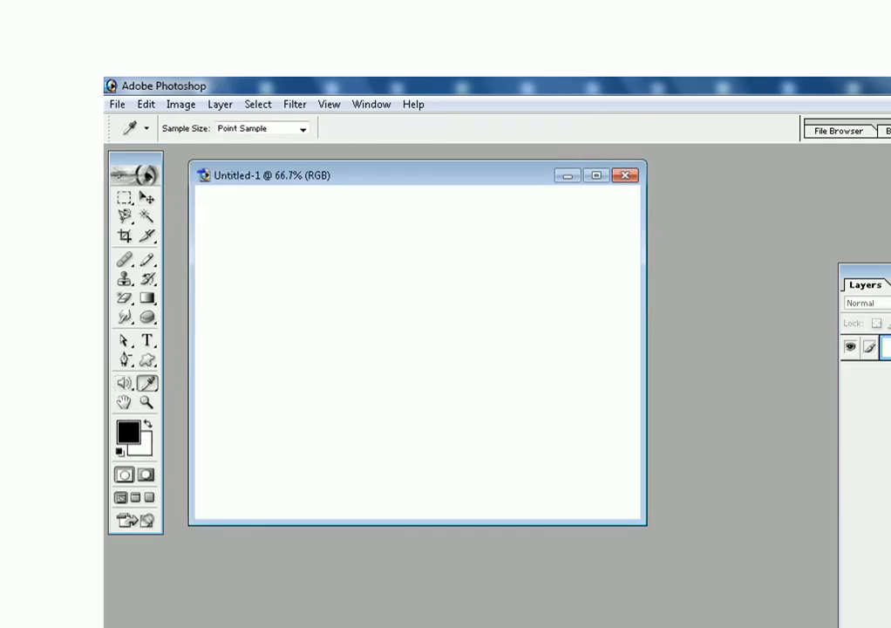
pyautogui.click(148, 342)
pyautogui.click(223, 289)
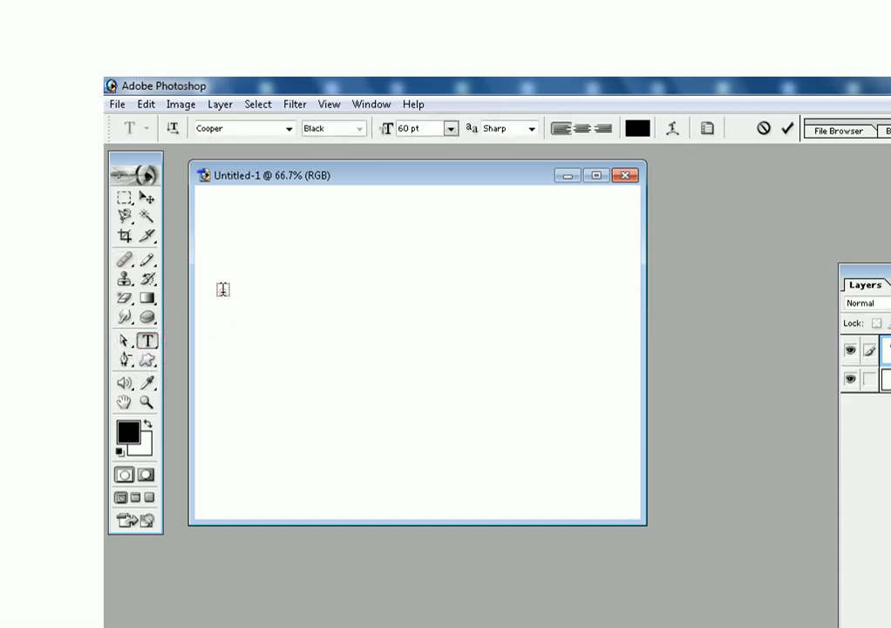
pyautogui.write('IND')
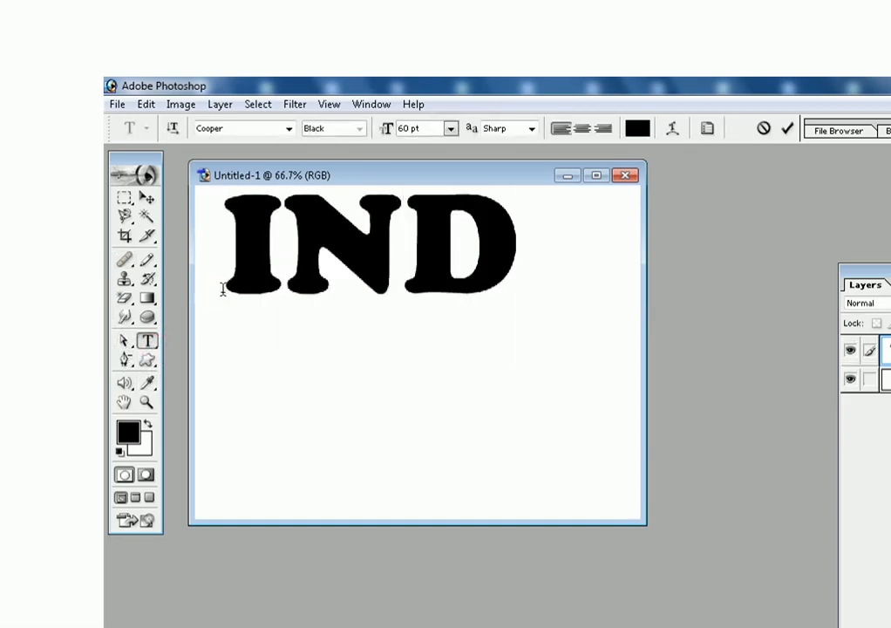
pyautogui.write('IA')
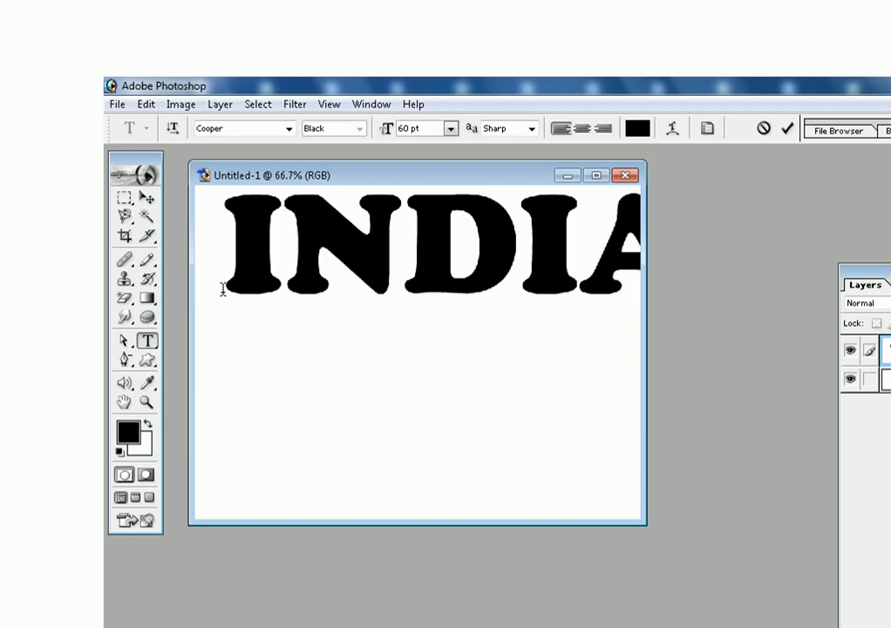
# - Move the INDIA text to the middle of the canvas, then narrow and heighten it so the whole word fits
pyautogui.click(147, 198)
pyautogui.moveTo(339, 284); pyautogui.dragTo(289, 342)
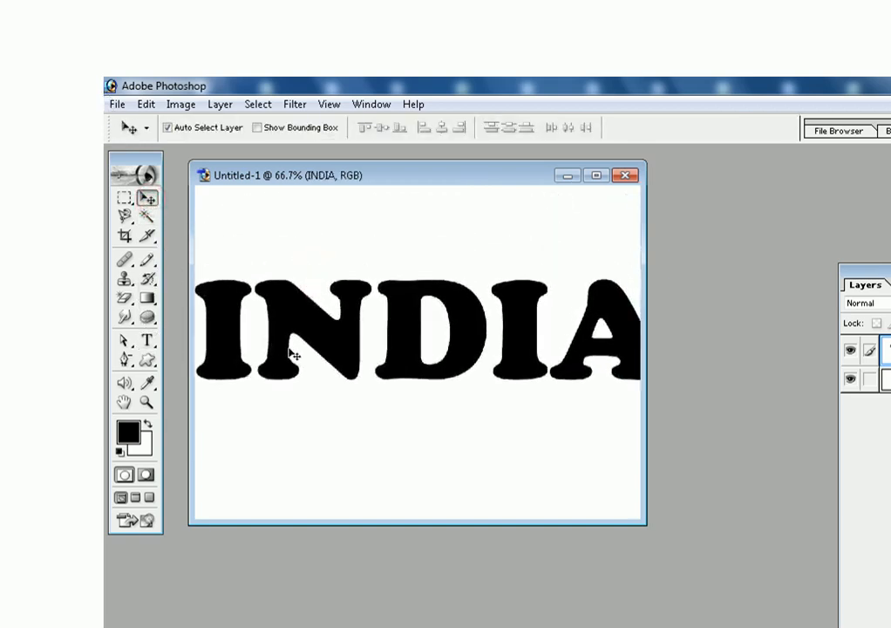
pyautogui.hotkey('ctrl', 't')
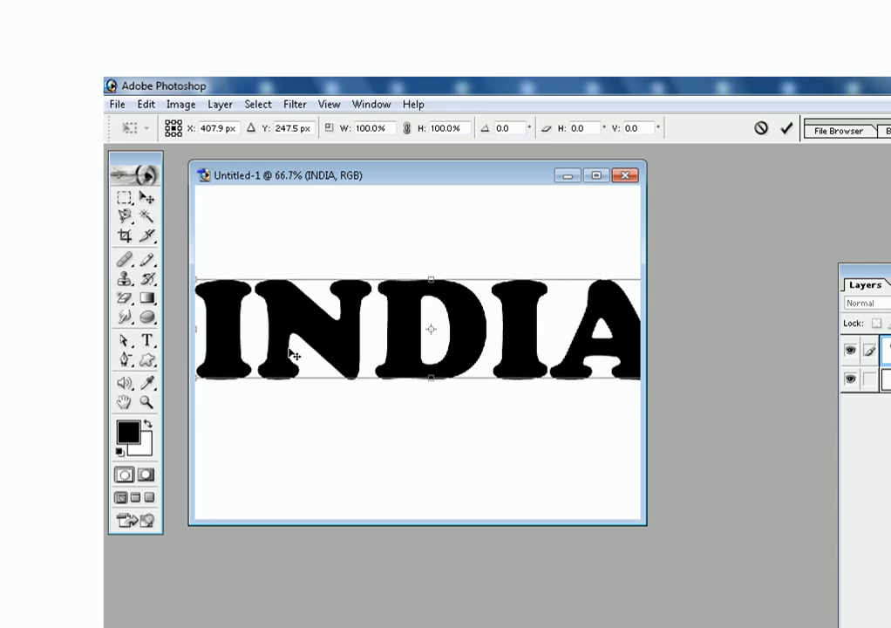
pyautogui.moveTo(318, 349); pyautogui.dragTo(333, 359)
pyautogui.moveTo(211, 285); pyautogui.dragTo(216, 253)
pyautogui.moveTo(382, 331); pyautogui.dragTo(369, 356)
pyautogui.moveTo(207, 344); pyautogui.dragTo(260, 344)
pyautogui.moveTo(405, 368); pyautogui.dragTo(362, 373)
pyautogui.press('Return')
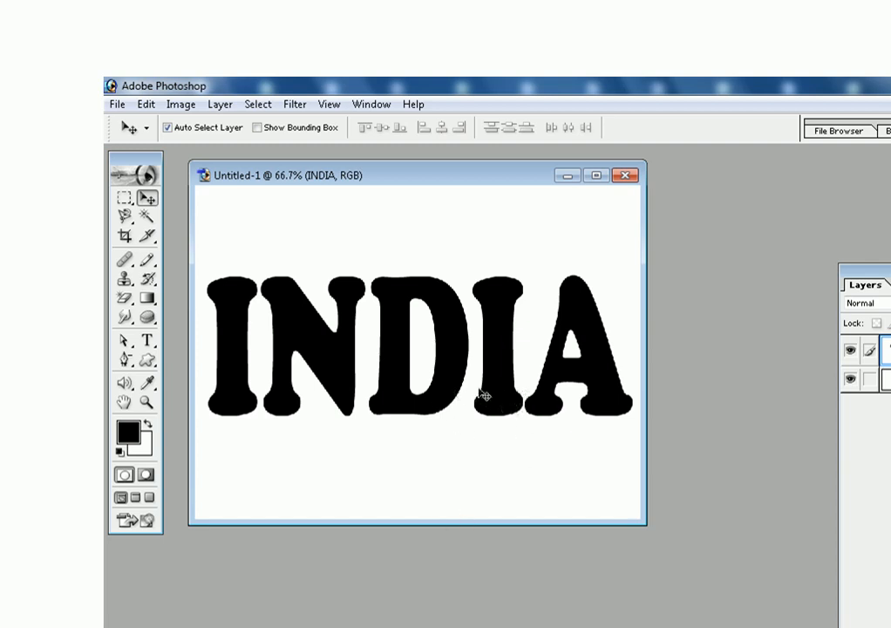
# - Start opening image files and browse to the photoshop folder inside work on drive ABC (G:)
pyautogui.doubleClick(734, 390)
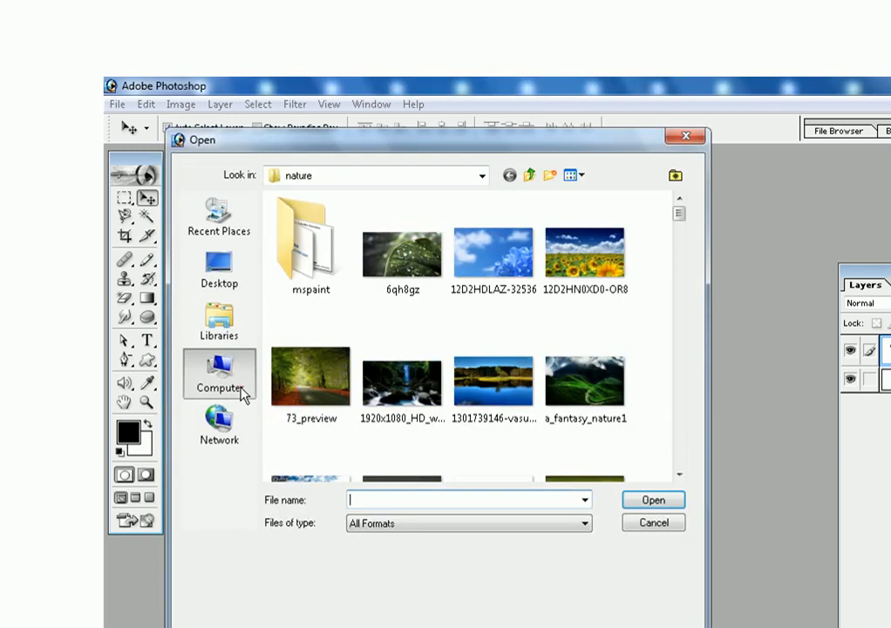
pyautogui.click(243, 394)
pyautogui.doubleClick(528, 370)
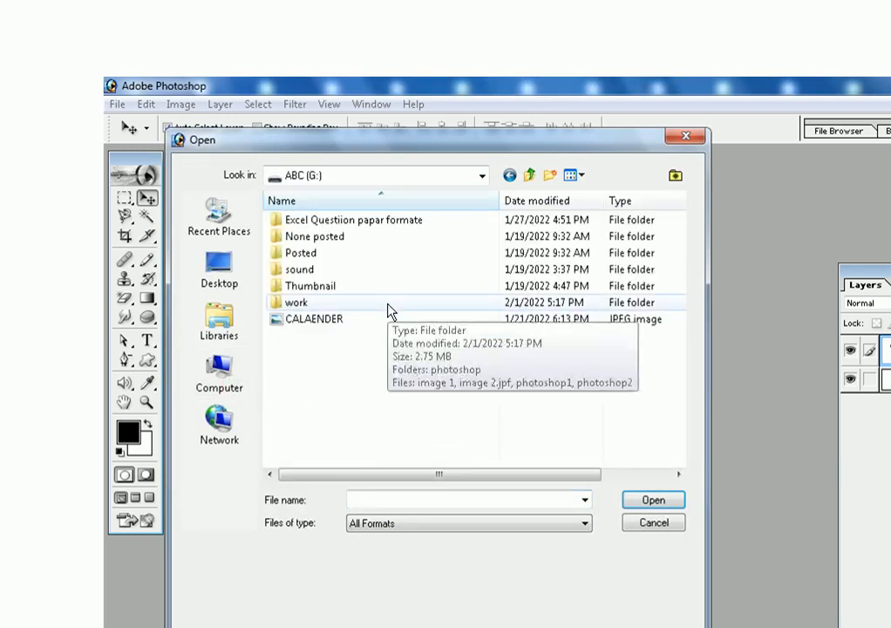
pyautogui.doubleClick(390, 312)
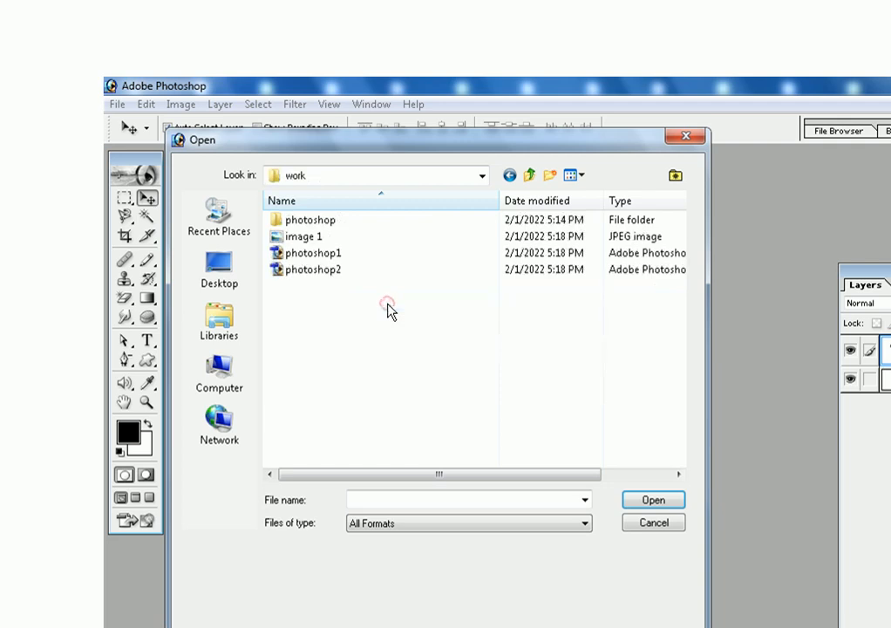
pyautogui.doubleClick(396, 223)
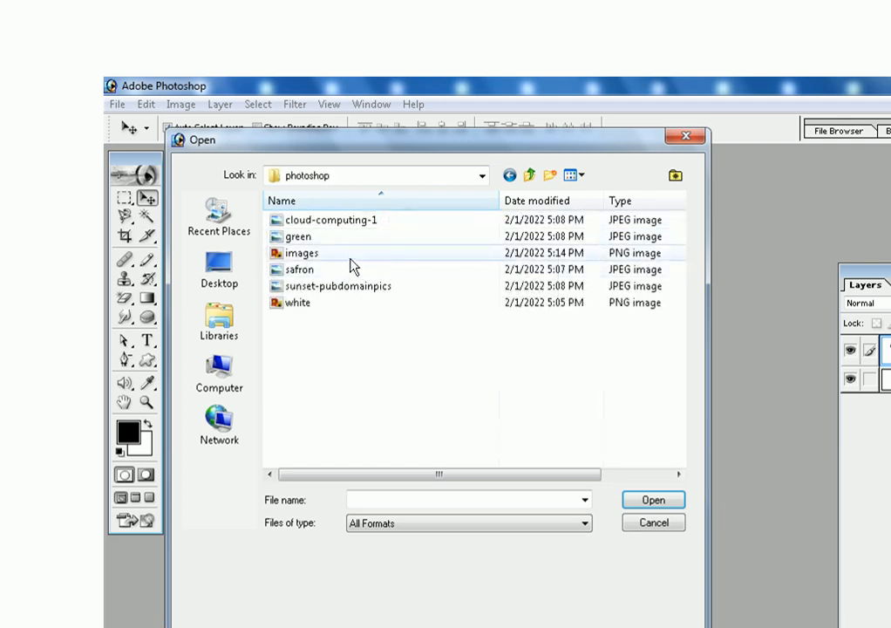
# - Preview the images in the folder and open cloud-computing-1, green and sunset-pubdomainpics together
pyautogui.click(335, 273)
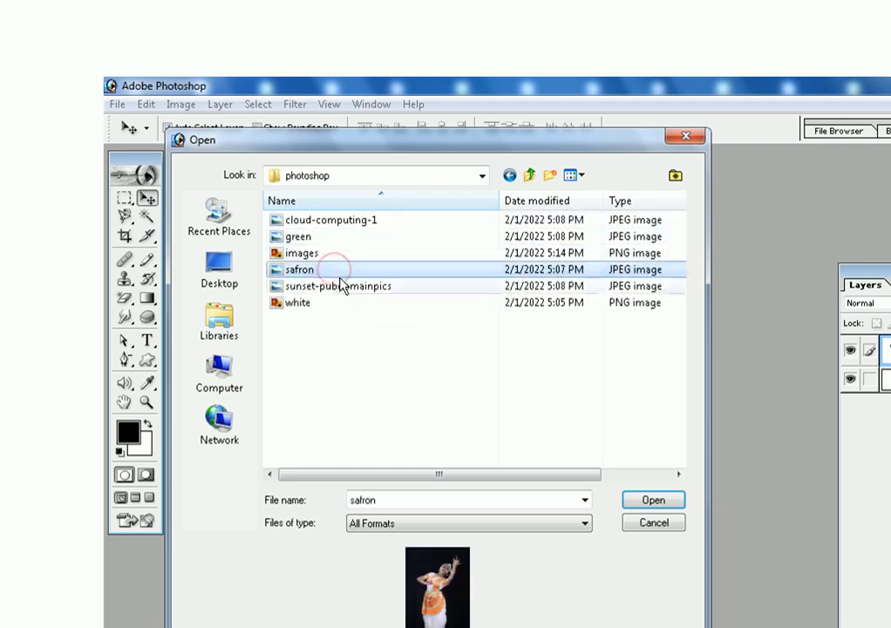
pyautogui.click(351, 287)
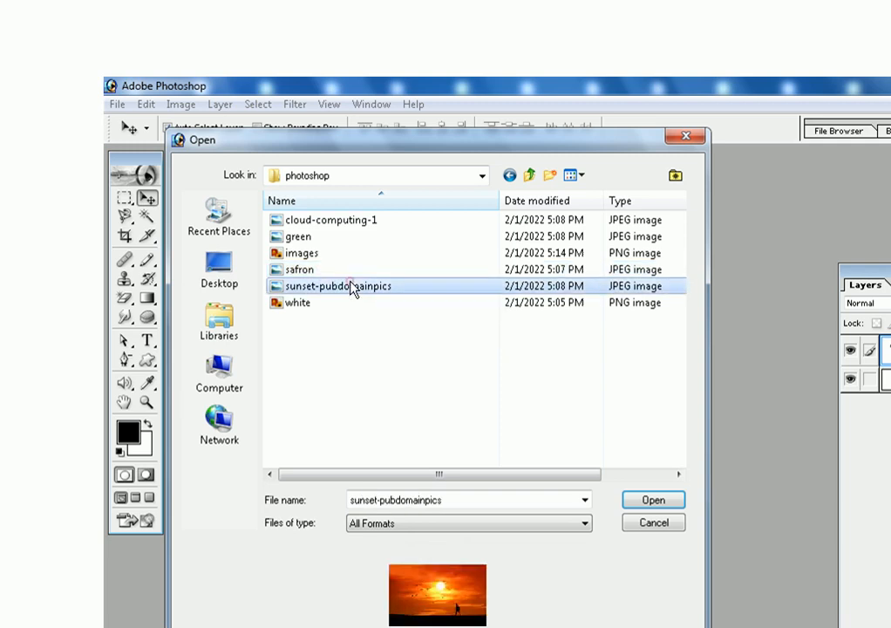
pyautogui.click(355, 237)
pyautogui.click(426, 222)
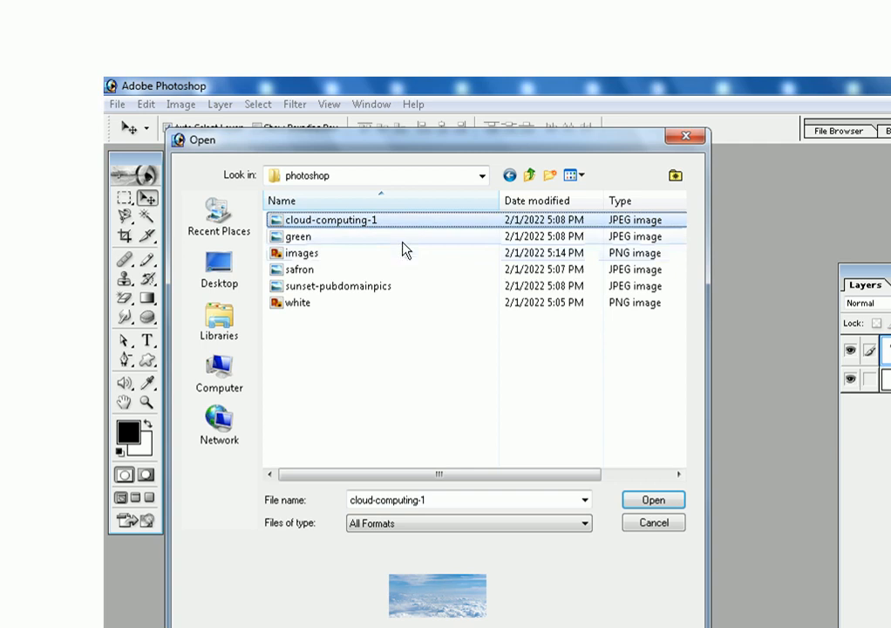
pyautogui.keyDown('ctrl'); pyautogui.click(401, 239); pyautogui.keyUp('ctrl')
pyautogui.keyDown('ctrl'); pyautogui.click(415, 291); pyautogui.keyUp('ctrl')
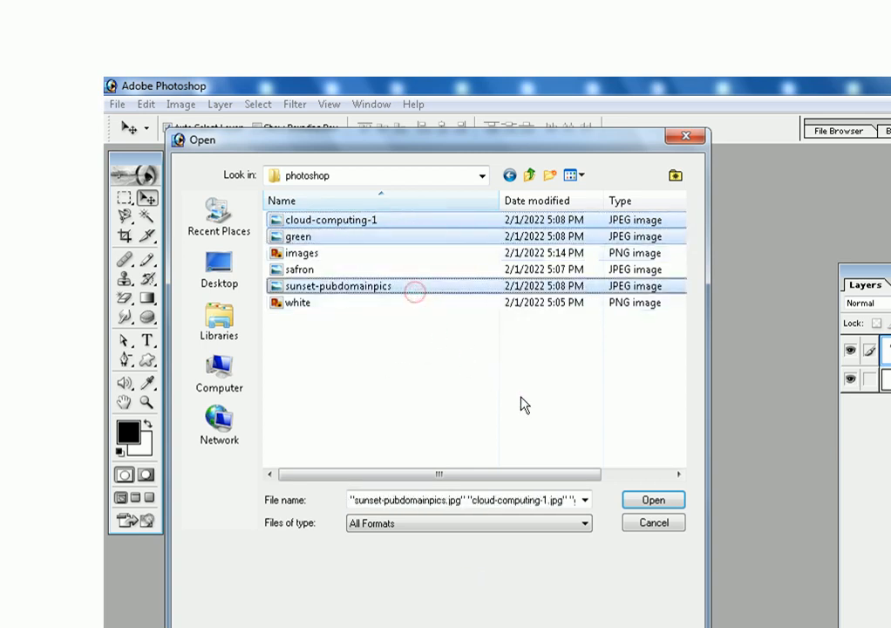
pyautogui.click(649, 500)
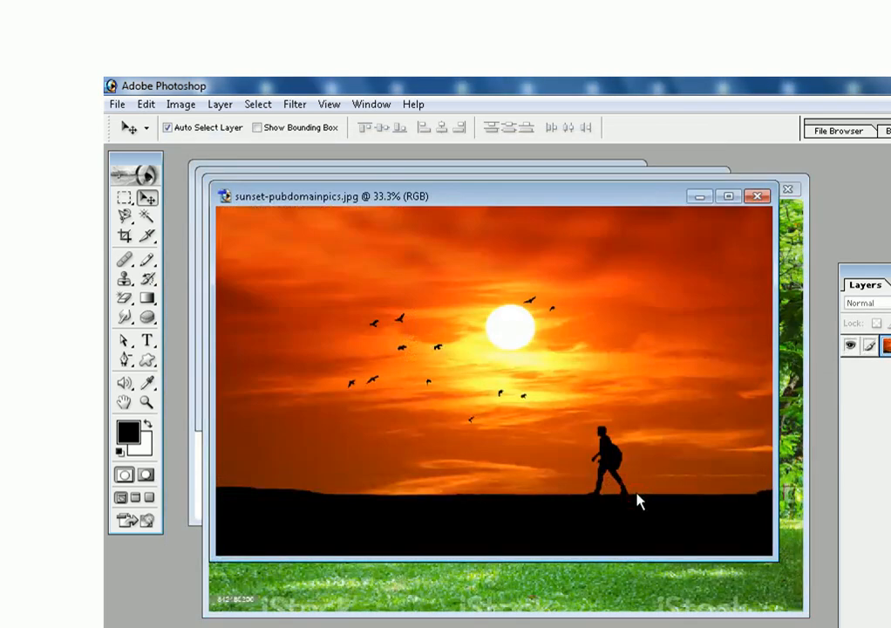
# - Clear the green and cloud image windows out of the way and copy the sunset photo into Untitled-1 as a layer
pyautogui.click(702, 198)
pyautogui.click(730, 192)
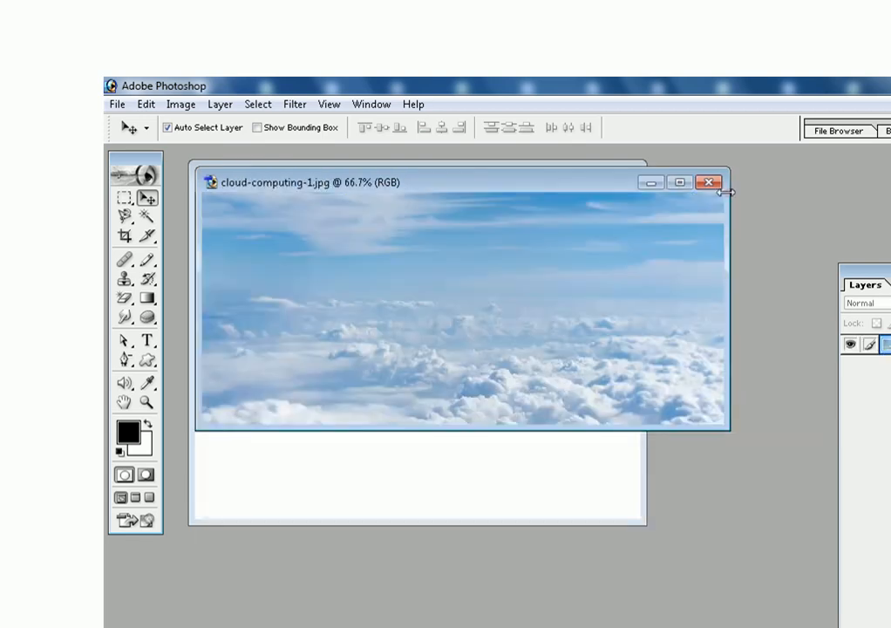
pyautogui.click(649, 183)
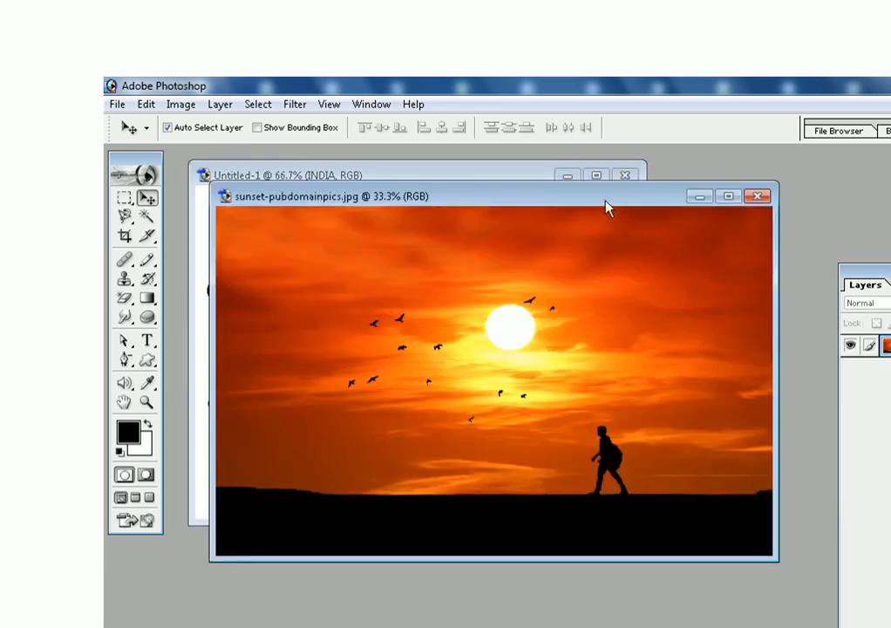
pyautogui.moveTo(604, 198); pyautogui.dragTo(658, 471)
pyautogui.moveTo(581, 557); pyautogui.dragTo(482, 397)
# - Scale the sunset layer down proportionally to about 22% with Free Transform
pyautogui.hotkey('ctrl', 't')
pyautogui.moveTo(260, 291); pyautogui.dragTo(388, 363)
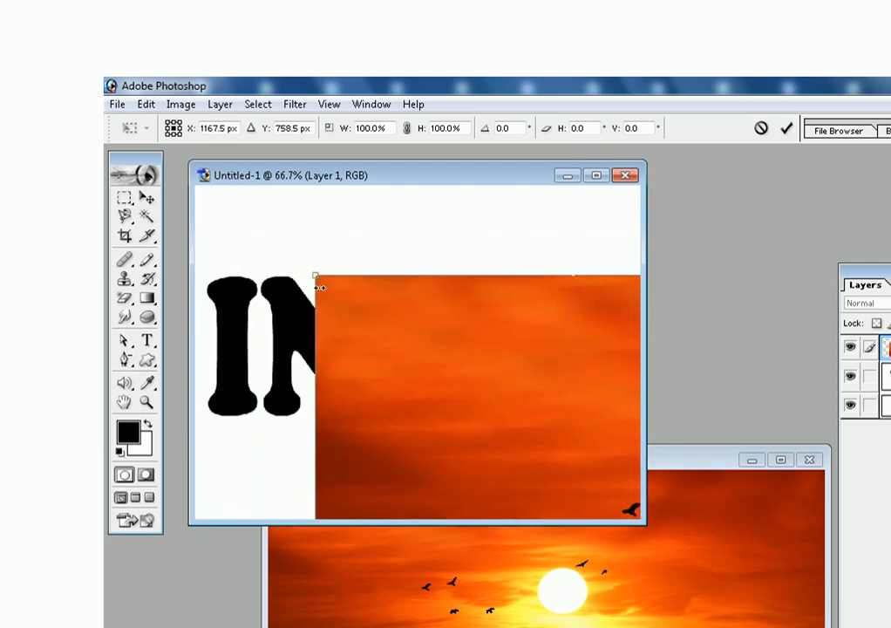
pyautogui.moveTo(316, 273); pyautogui.dragTo(544, 423)
pyautogui.moveTo(571, 469); pyautogui.dragTo(517, 433)
pyautogui.moveTo(563, 495); pyautogui.dragTo(277, 334)
pyautogui.moveTo(214, 272); pyautogui.dragTo(461, 450)
pyautogui.moveTo(515, 484); pyautogui.dragTo(286, 312)
pyautogui.moveTo(246, 272); pyautogui.dragTo(360, 342)
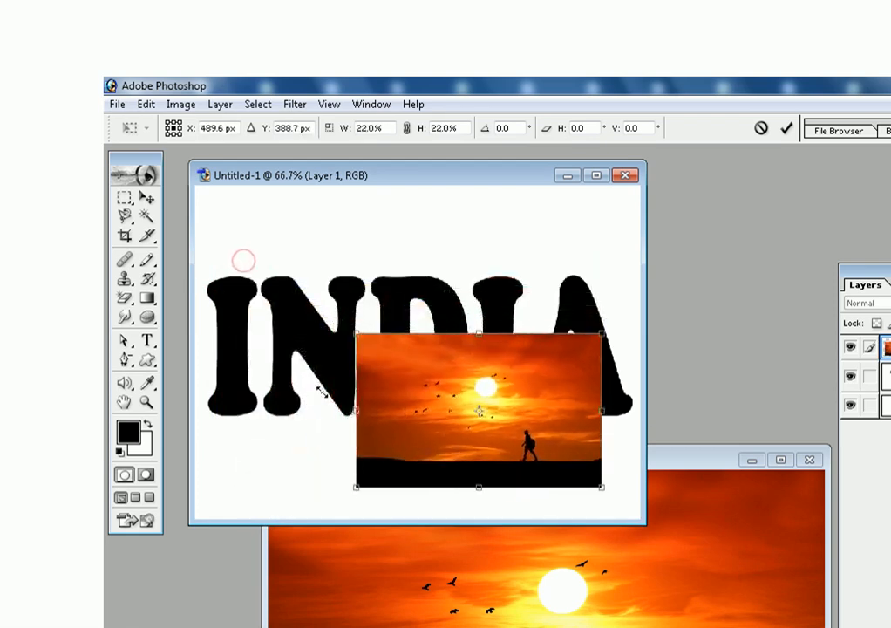
# - Stretch the sunset layer to about 37.1% width across INDIA's upper half, flip it vertically with the transform handles, and apply
pyautogui.moveTo(401, 417); pyautogui.dragTo(242, 295)
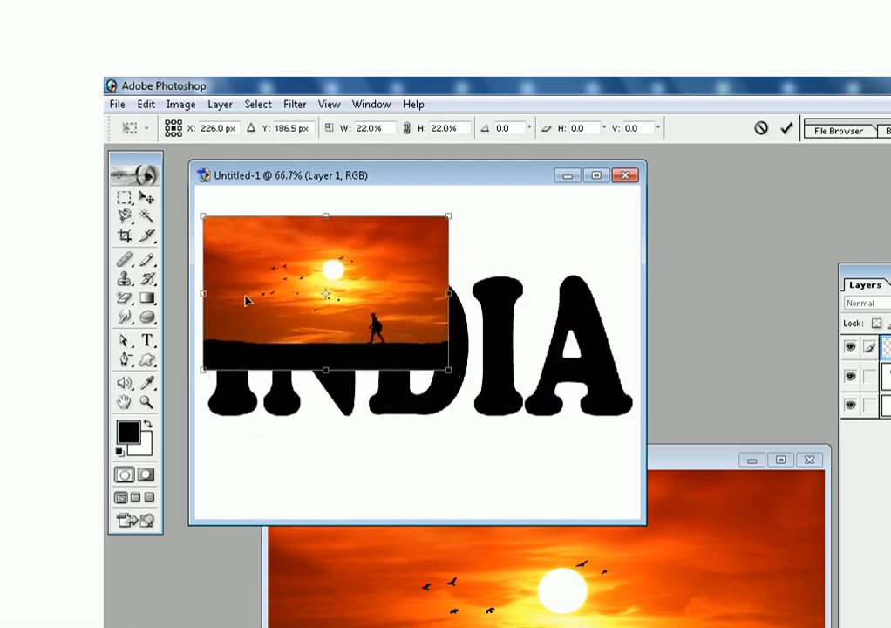
pyautogui.moveTo(450, 302); pyautogui.dragTo(604, 299)
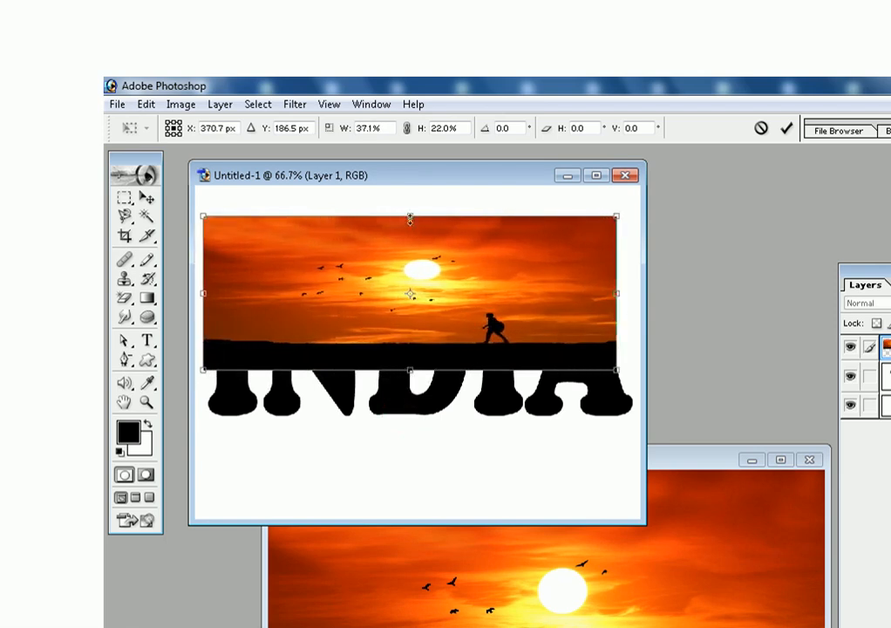
pyautogui.moveTo(411, 216); pyautogui.dragTo(455, 280)
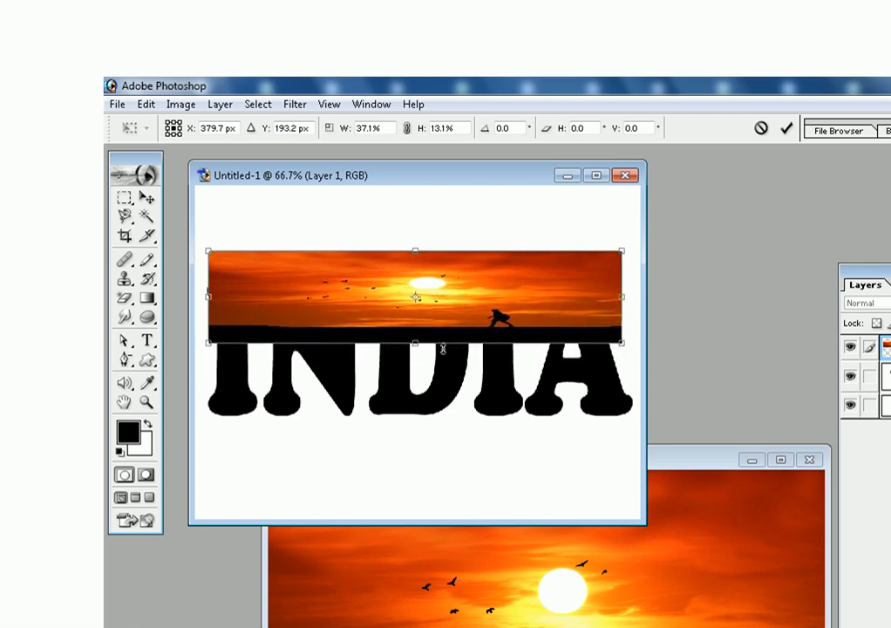
pyautogui.moveTo(415, 352); pyautogui.dragTo(418, 194)
pyautogui.moveTo(426, 246); pyautogui.dragTo(421, 312)
pyautogui.moveTo(480, 273); pyautogui.dragTo(478, 298)
pyautogui.press('Return')
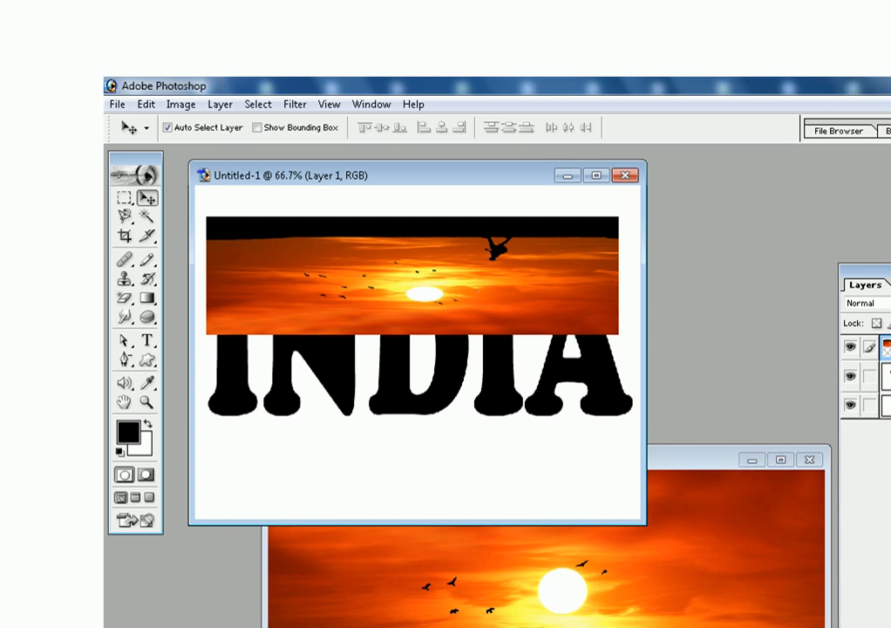
# - Clip the sunset layer into the INDIA text and shift it up so it fills only the top third of the letters
pyautogui.moveTo(889, 275); pyautogui.dragTo(741, 212)
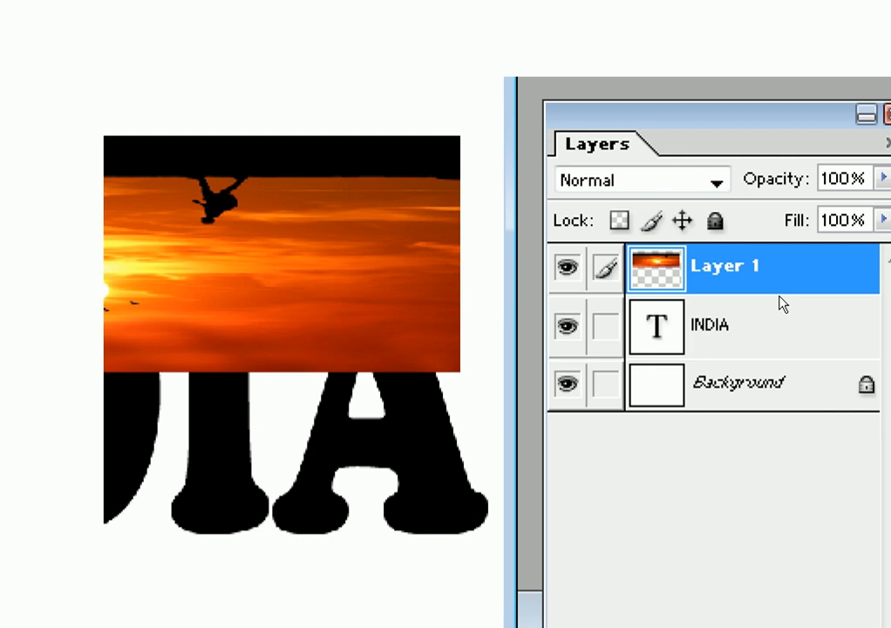
pyautogui.keyDown('alt'); pyautogui.click(784, 296); pyautogui.keyUp('alt')
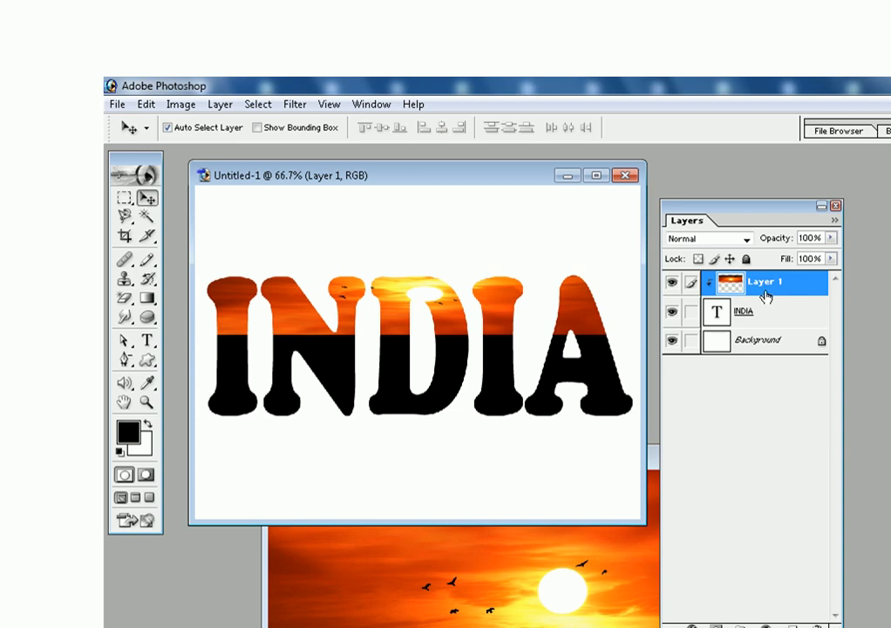
pyautogui.moveTo(447, 314); pyautogui.dragTo(444, 300)
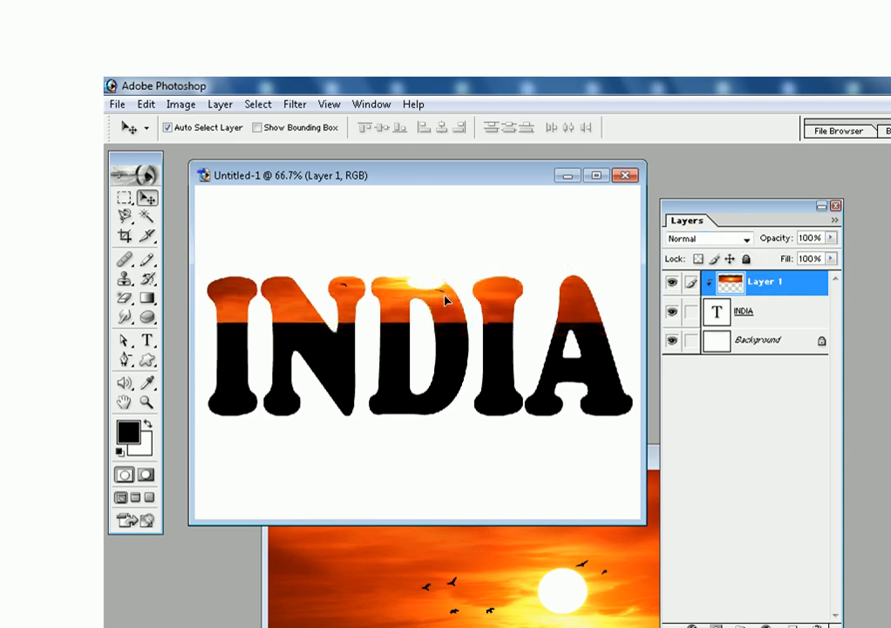
# - Close sunset-pubdomainpics.jpg and copy the cloud-computing-1 photo into Untitled-1 as a layer
pyautogui.click(565, 585)
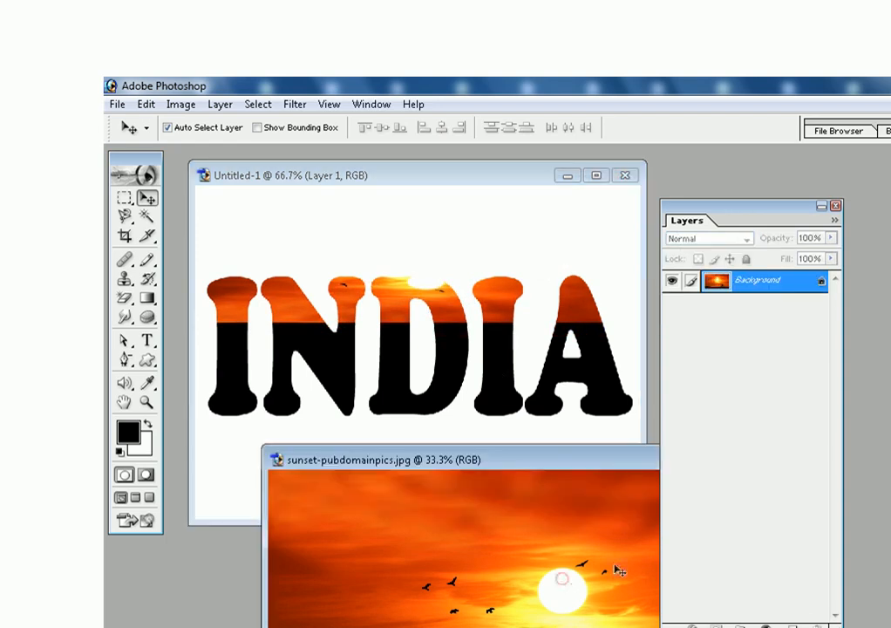
pyautogui.moveTo(626, 462); pyautogui.dragTo(417, 424)
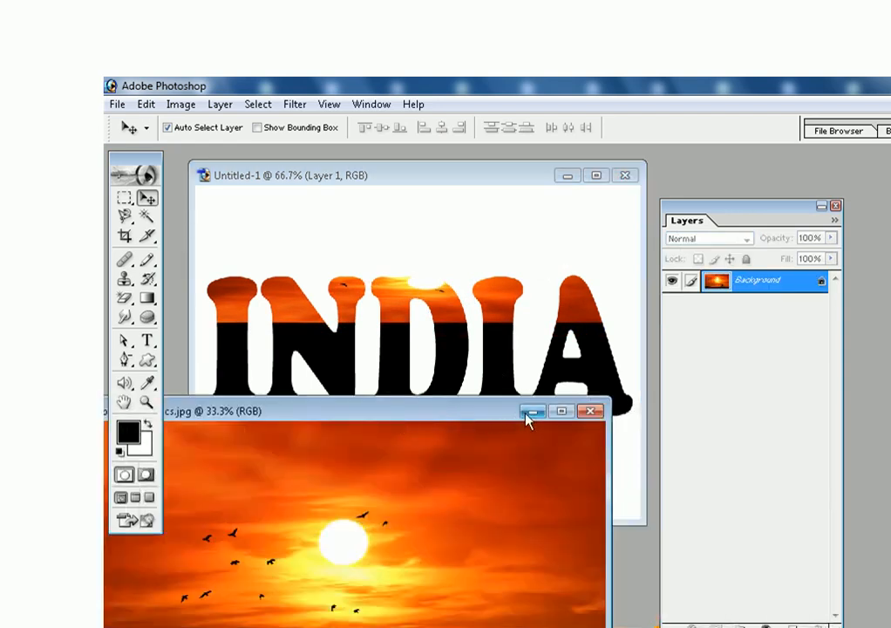
pyautogui.click(591, 412)
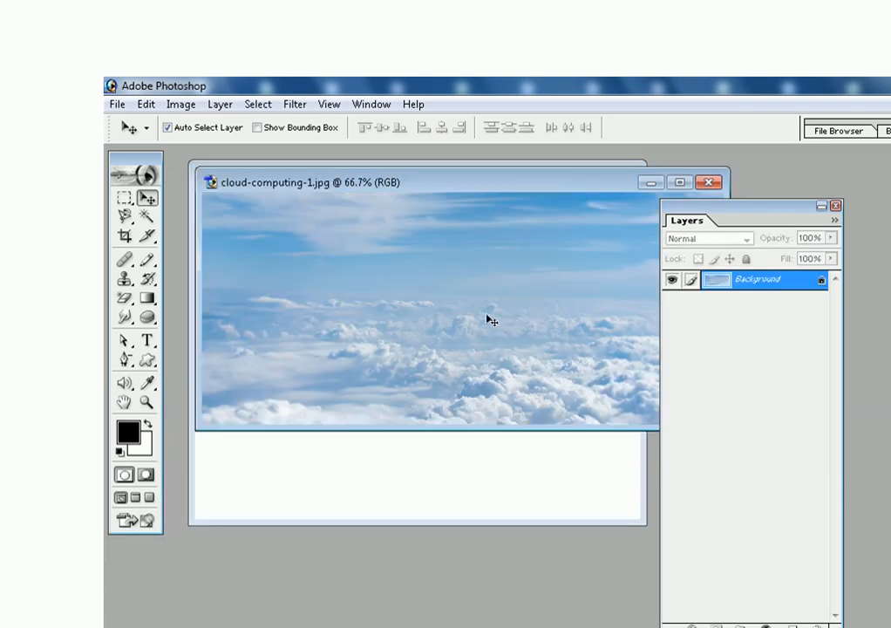
pyautogui.moveTo(463, 197); pyautogui.dragTo(446, 386)
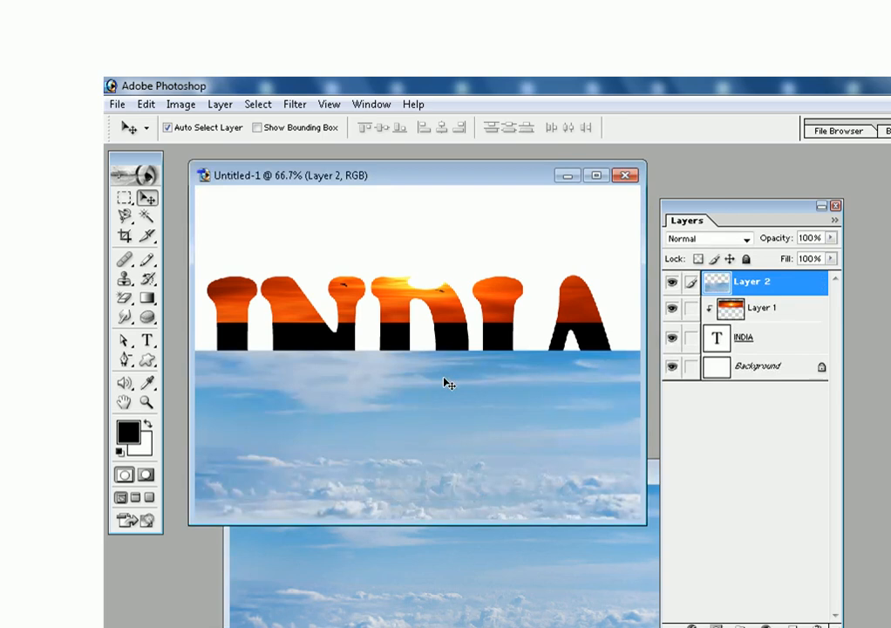
# - Scale the cloud layer down proportionally to about 52.7% with Free Transform and place it over the lower part of INDIA
pyautogui.hotkey('ctrl', 't')
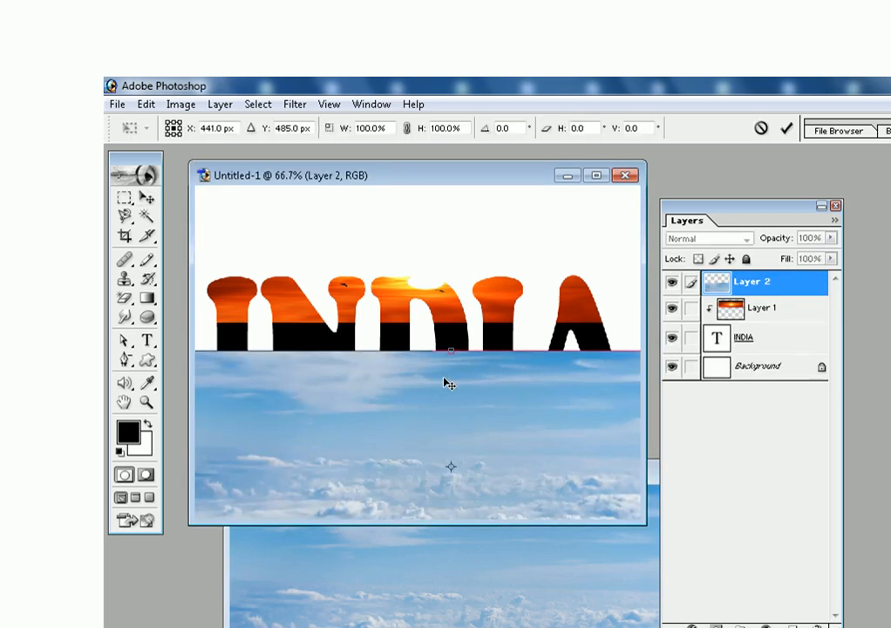
pyautogui.moveTo(254, 420); pyautogui.dragTo(330, 404)
pyautogui.moveTo(265, 333); pyautogui.dragTo(478, 473)
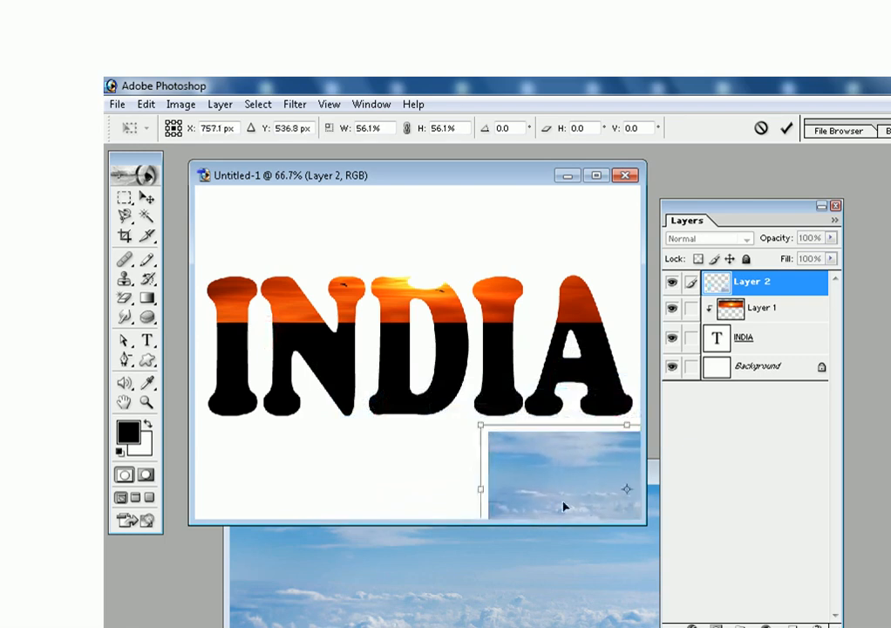
pyautogui.moveTo(571, 508); pyautogui.dragTo(358, 412)
pyautogui.moveTo(280, 331); pyautogui.dragTo(299, 345)
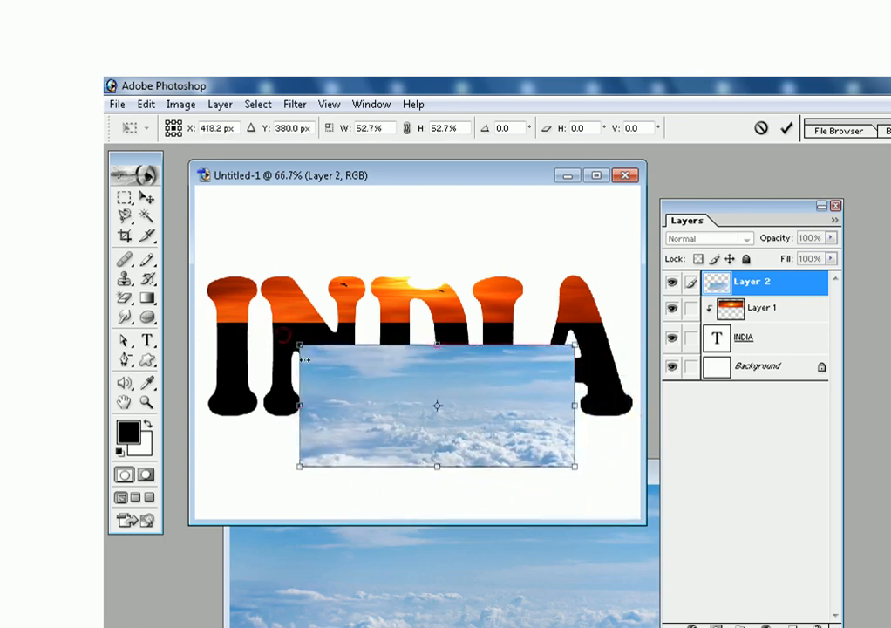
# - Reshape the cloud layer to about 79.1% by 20.5% as a band directly below the sunset, and clip it into the INDIA text
pyautogui.moveTo(571, 406); pyautogui.dragTo(621, 407)
pyautogui.moveTo(299, 406); pyautogui.dragTo(208, 406)
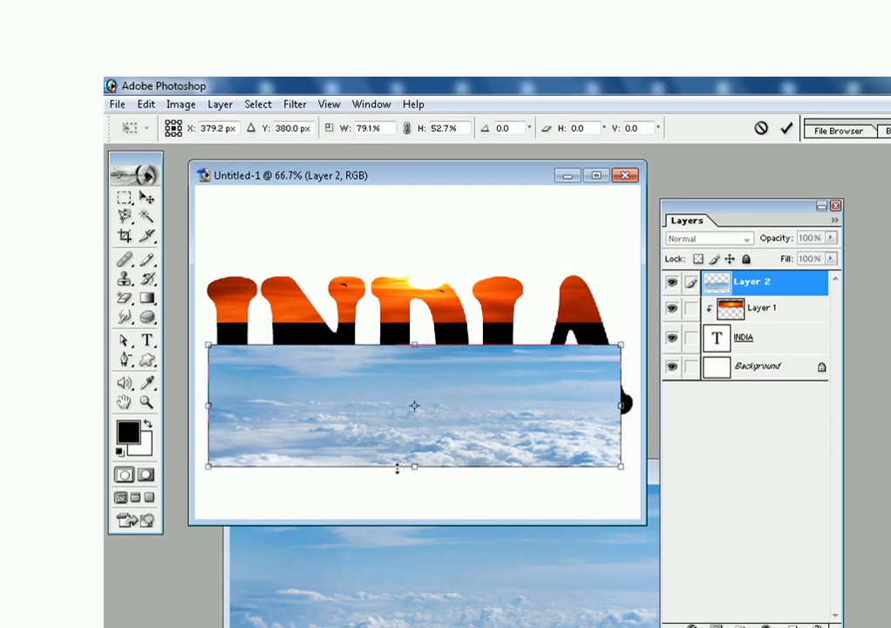
pyautogui.moveTo(415, 467); pyautogui.dragTo(446, 348)
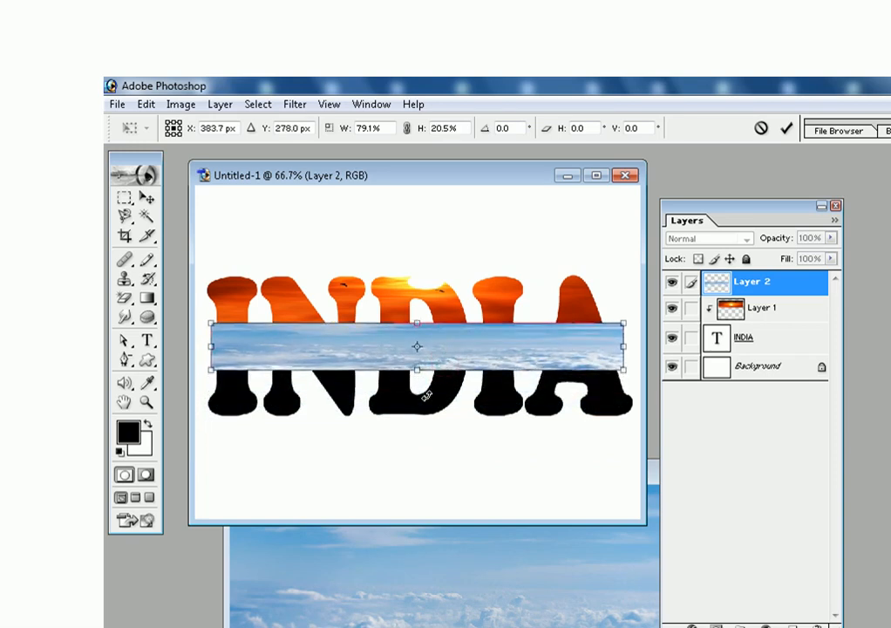
pyautogui.press('Return')
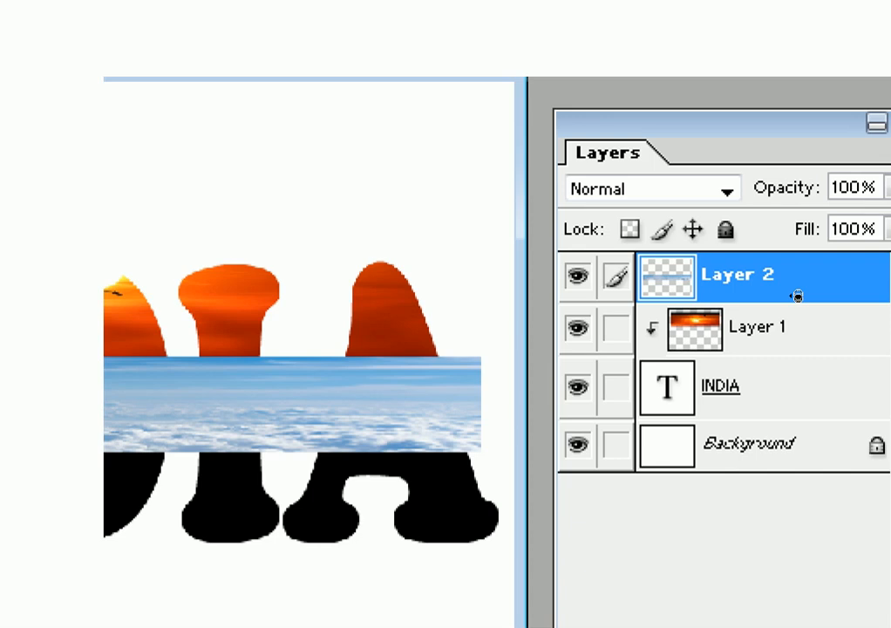
pyautogui.keyDown('alt'); pyautogui.click(796, 296); pyautogui.keyUp('alt')
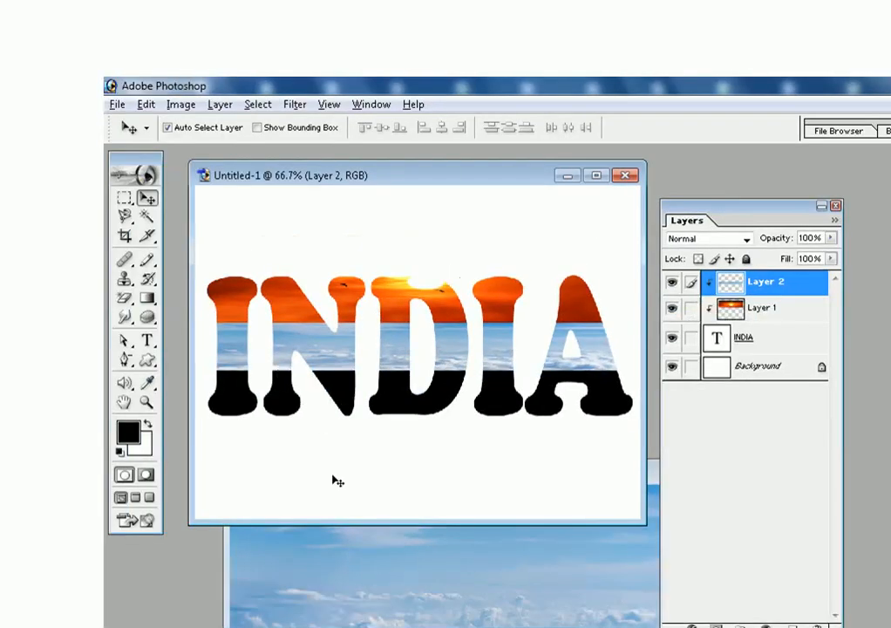
# - Close cloud-computing-1.jpg and copy the green.jpg photo into Untitled-1 as a layer
pyautogui.click(360, 624)
pyautogui.moveTo(571, 476); pyautogui.dragTo(476, 471)
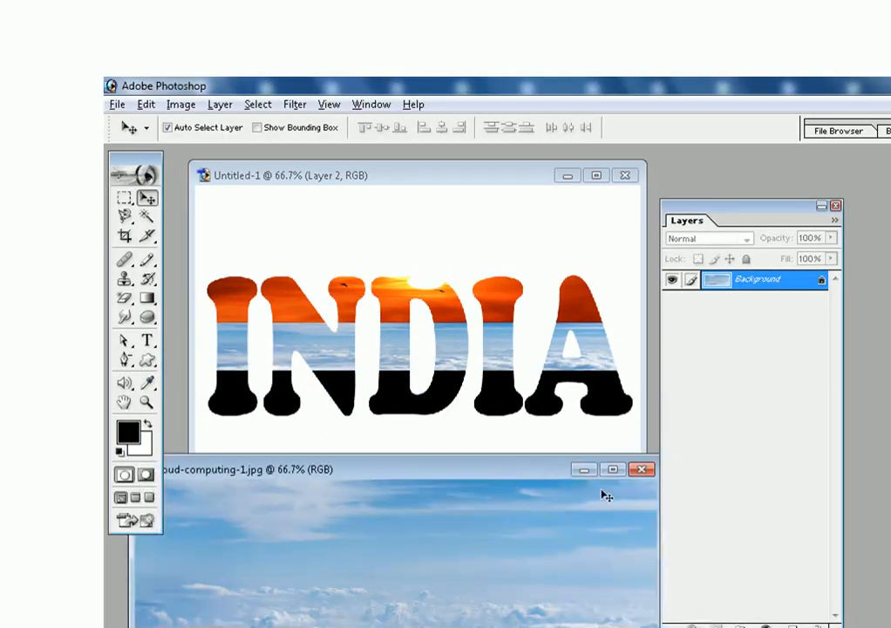
pyautogui.click(642, 471)
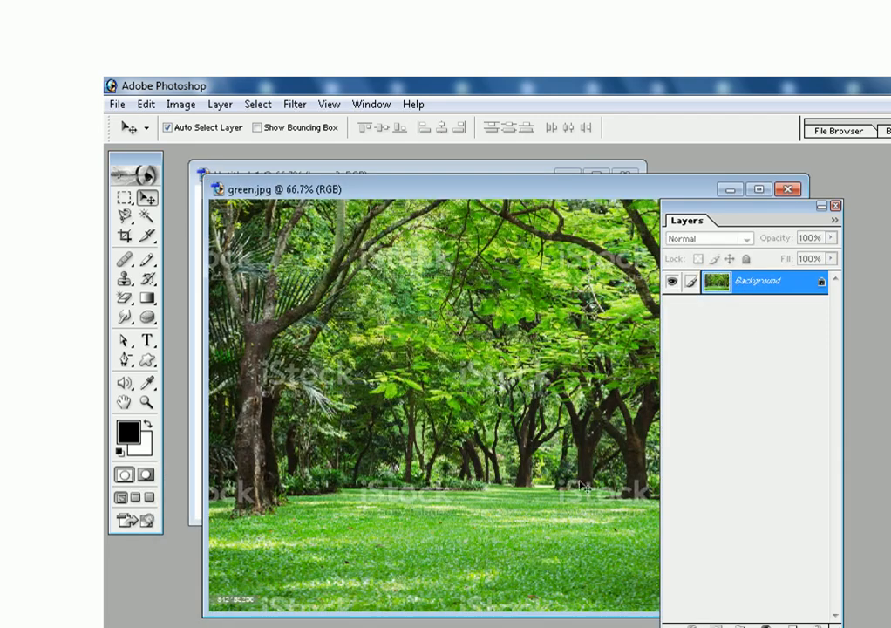
pyautogui.moveTo(540, 188); pyautogui.dragTo(607, 356)
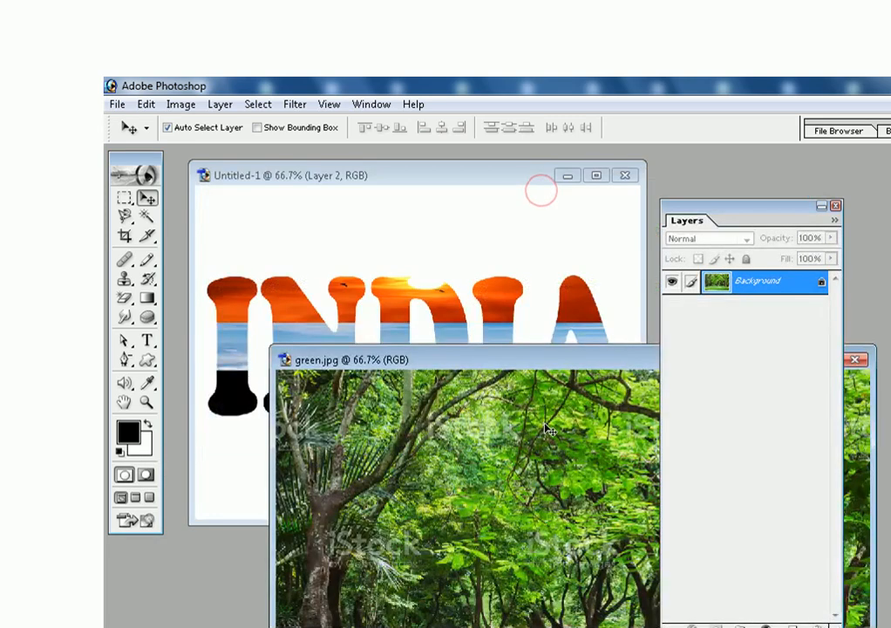
pyautogui.moveTo(289, 399); pyautogui.dragTo(250, 447)
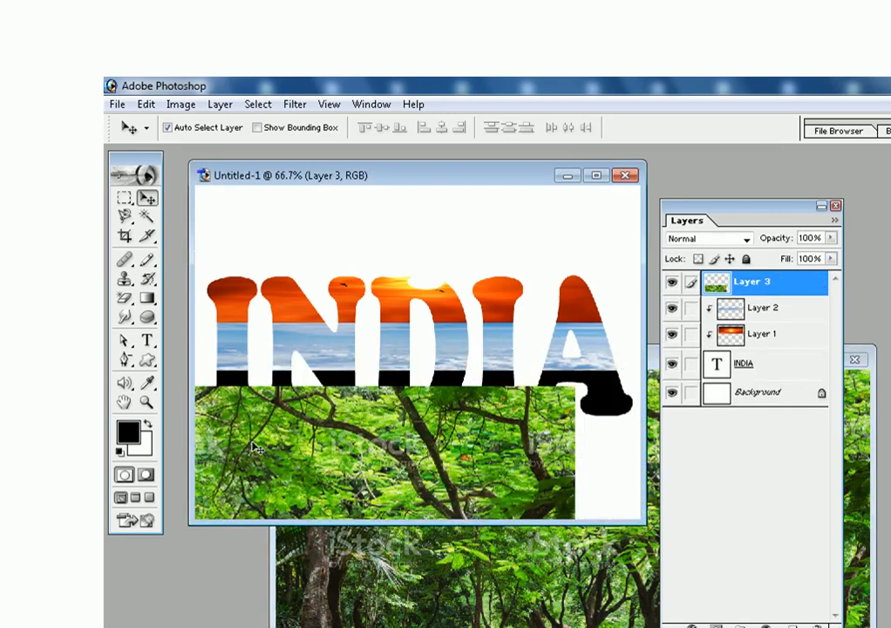
# - Shrink the green layer to about 47.9% width and 31.8% height with Free Transform and place it over INDIA's lower-left letters
pyautogui.hotkey('ctrl', 't')
pyautogui.moveTo(253, 447); pyautogui.dragTo(402, 401)
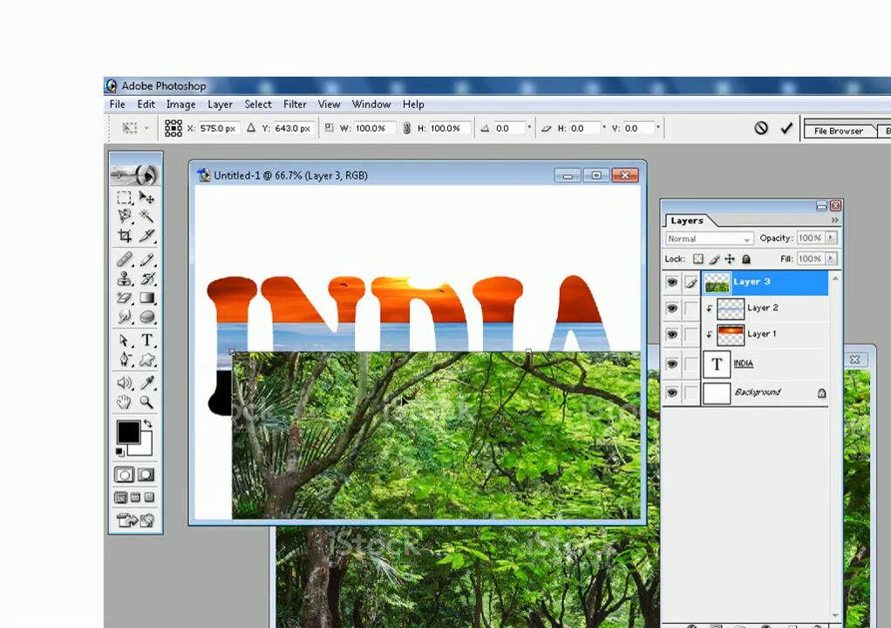
pyautogui.moveTo(231, 349); pyautogui.dragTo(433, 490)
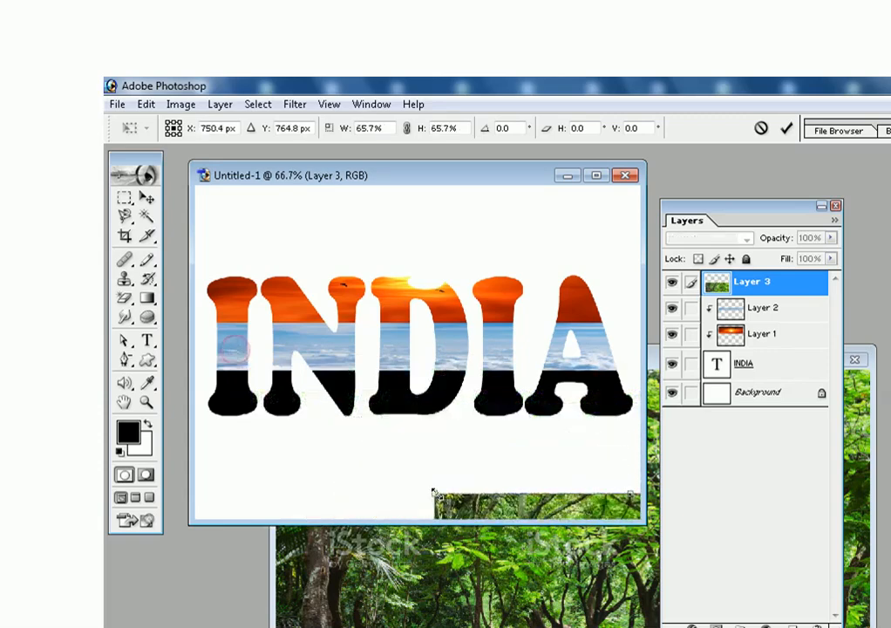
pyautogui.moveTo(476, 519); pyautogui.dragTo(342, 433)
pyautogui.moveTo(411, 473); pyautogui.dragTo(273, 397)
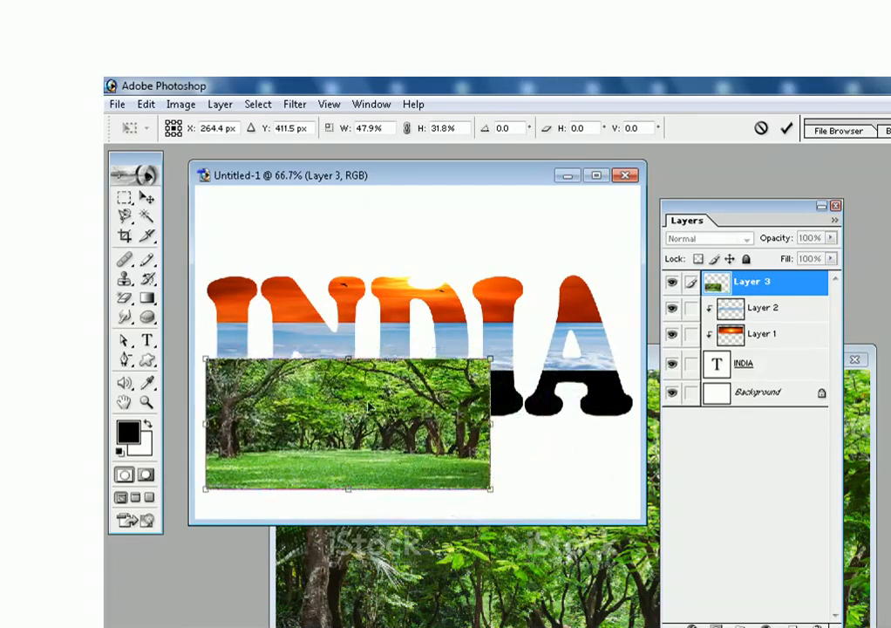
# - Widen the green layer across the whole word, apply the transform, and clip the layer into the INDIA text
pyautogui.moveTo(486, 424); pyautogui.dragTo(640, 451)
pyautogui.press('Return')
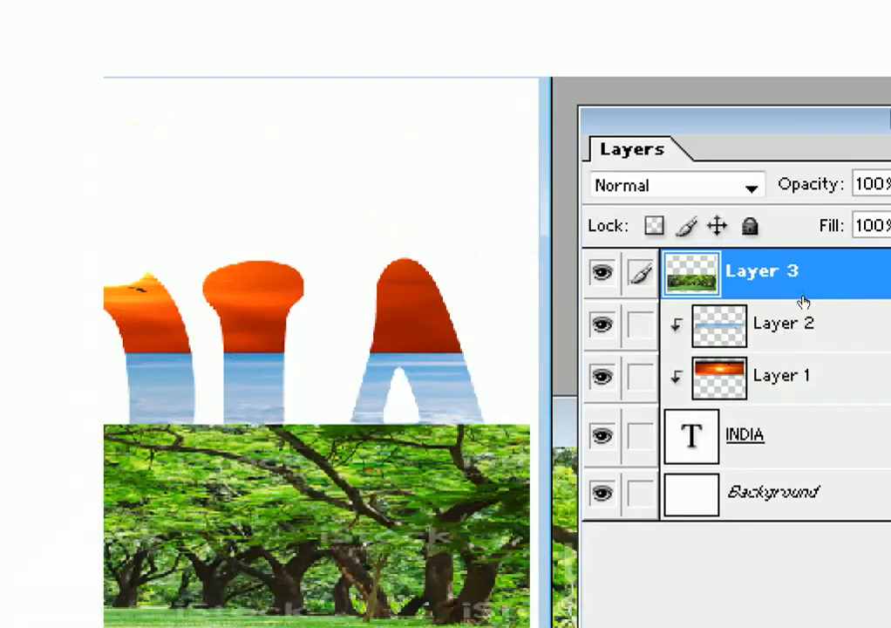
pyautogui.keyDown('alt'); pyautogui.click(803, 299); pyautogui.keyUp('alt')
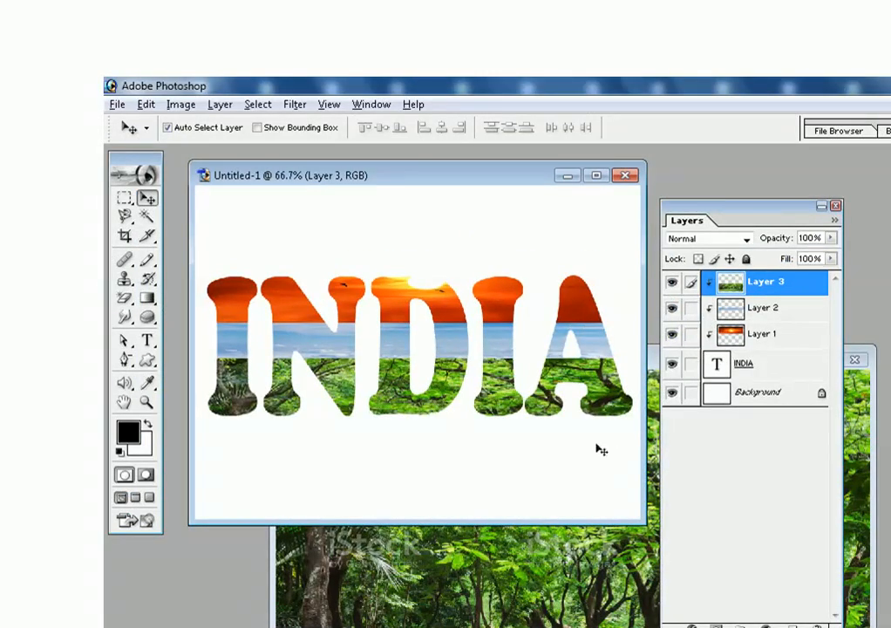
# - Close green.jpg and minimize the finished INDIA document to clear the workspace
pyautogui.click(476, 620)
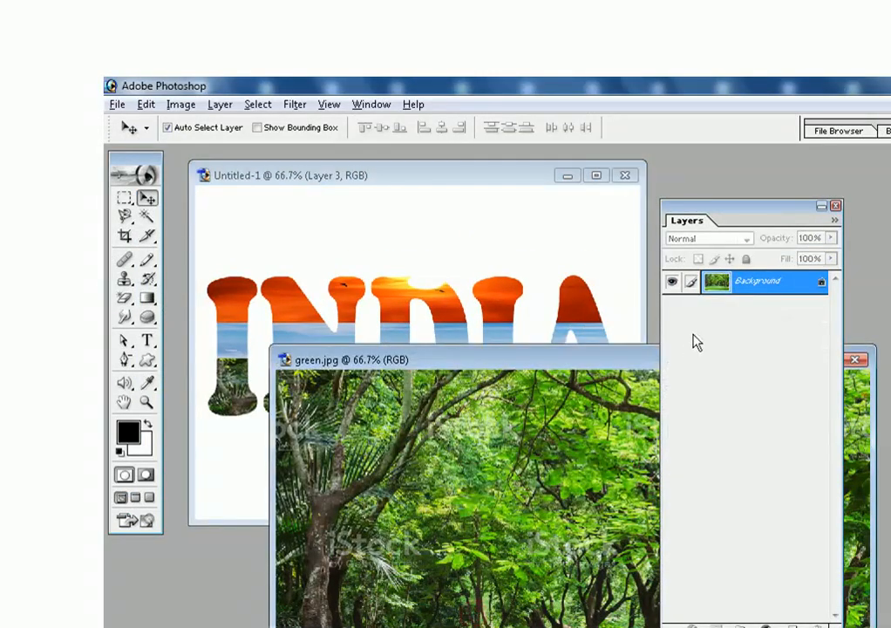
pyautogui.moveTo(627, 358); pyautogui.dragTo(401, 493)
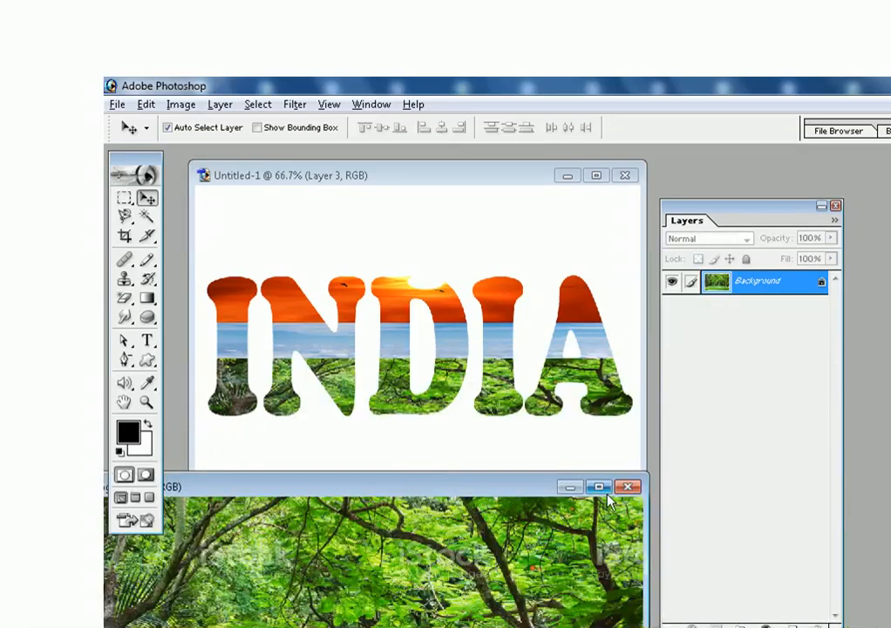
pyautogui.click(626, 488)
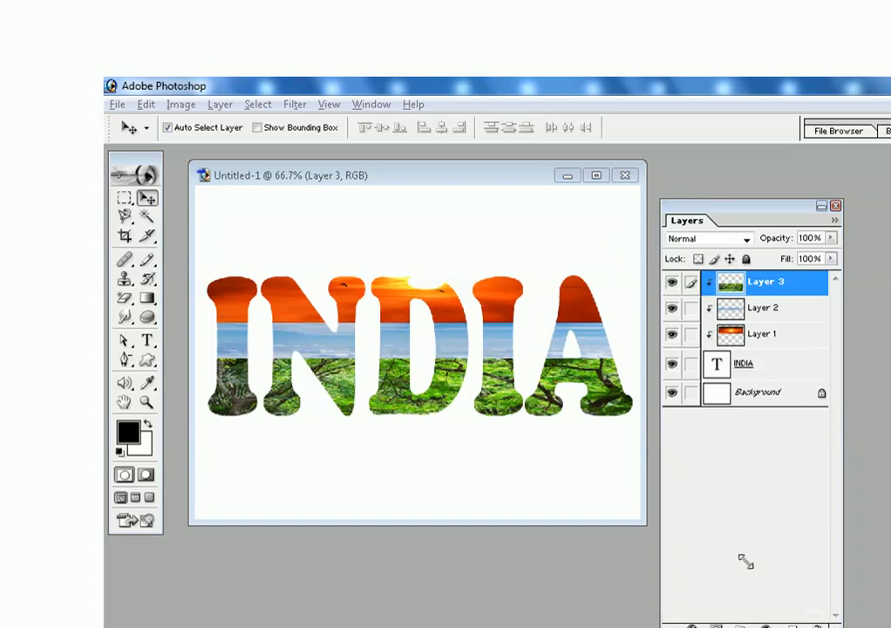
pyautogui.click(570, 179)
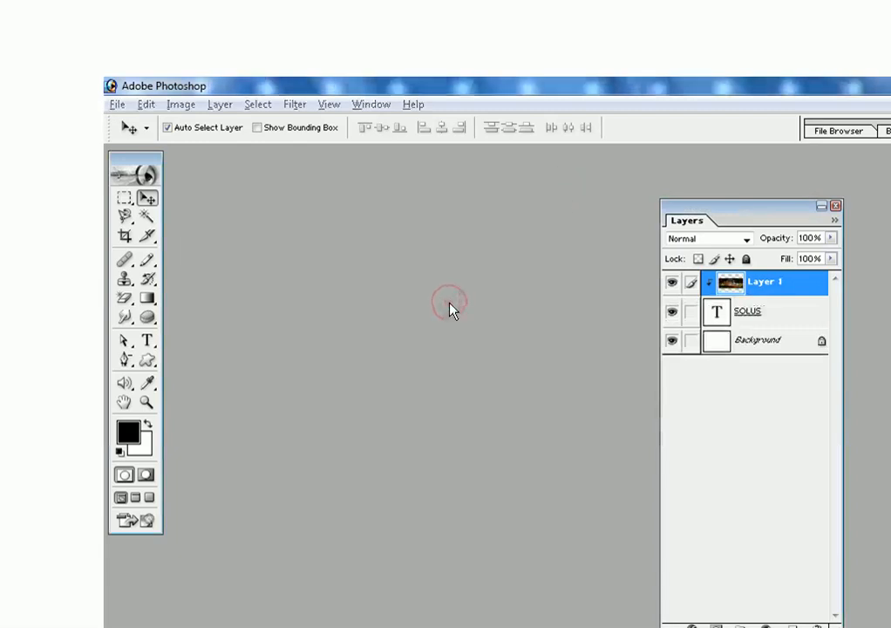
# - Open the images PNG with the dancer silhouette from the photoshop folder and create a new blank document with the default settings
pyautogui.hotkey('ctrl', 'o')
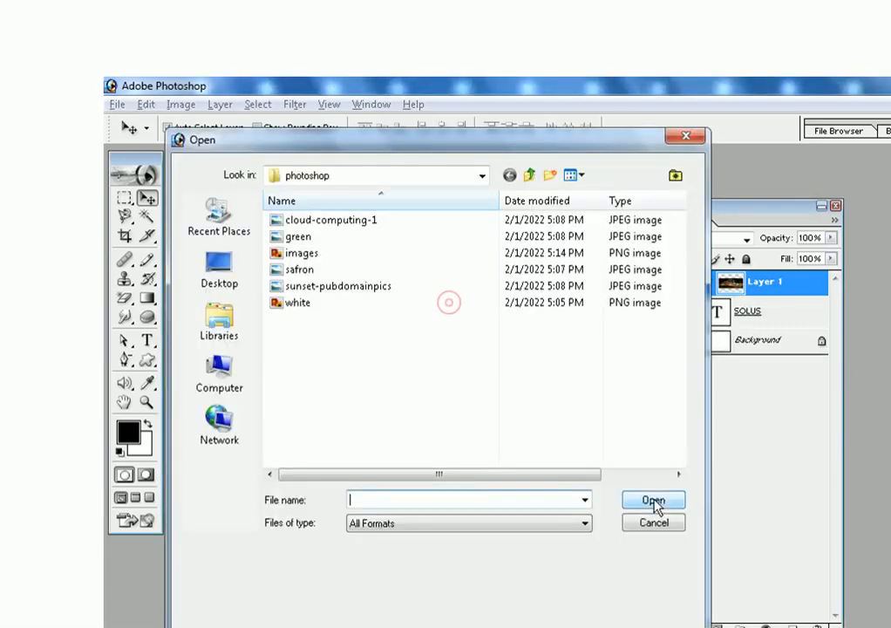
pyautogui.click(336, 254)
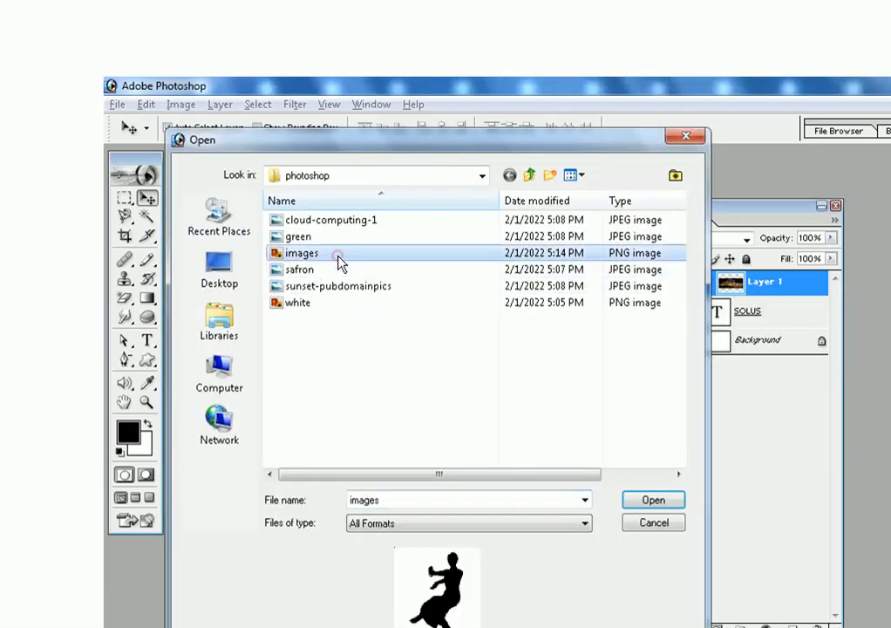
pyautogui.click(655, 501)
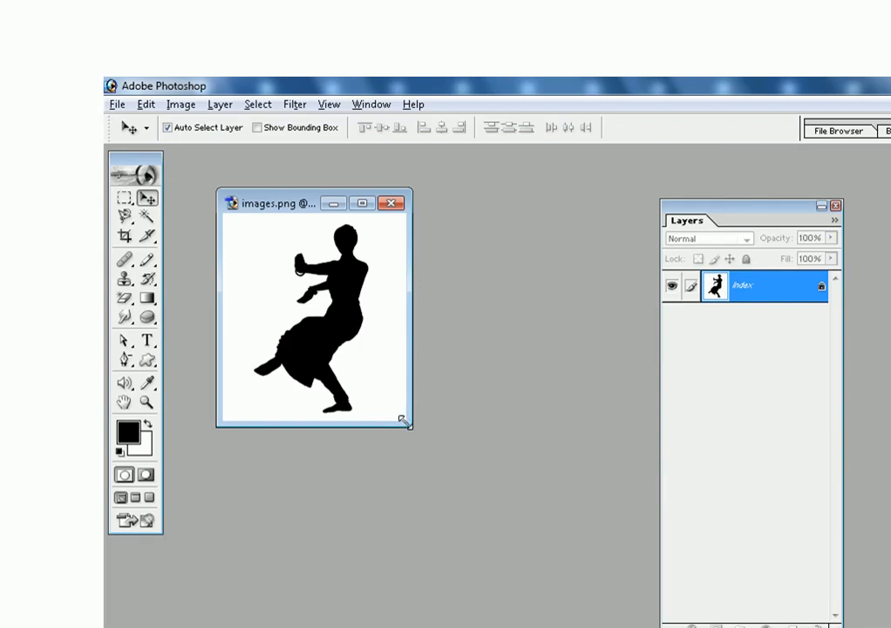
pyautogui.hotkey('ctrl', 'n')
pyautogui.press('Return')
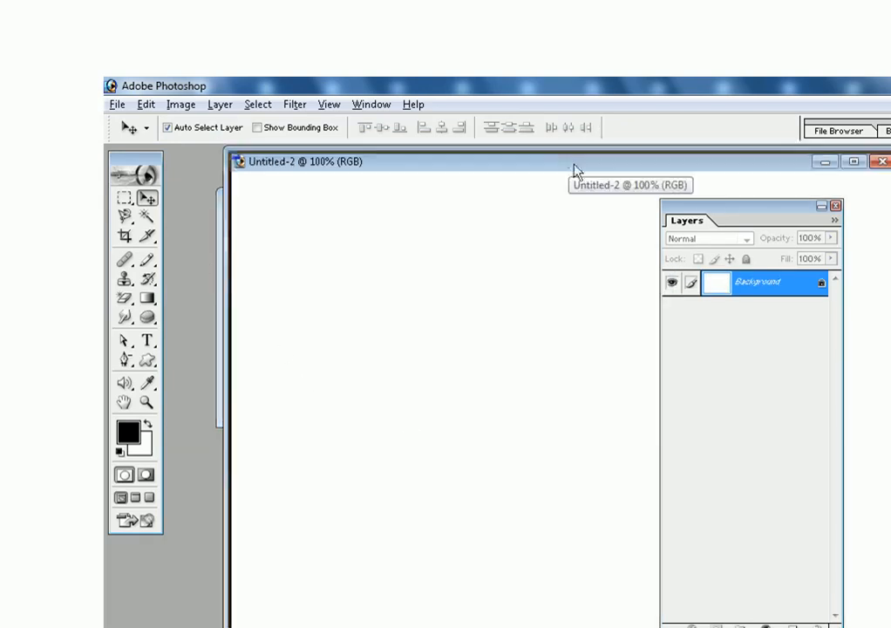
# - Try to copy the dancer silhouette from images.png into the blank document, and close that blank document
pyautogui.moveTo(571, 163); pyautogui.dragTo(601, 185)
pyautogui.click(216, 270)
pyautogui.moveTo(320, 300); pyautogui.dragTo(485, 417)
pyautogui.moveTo(382, 391); pyautogui.dragTo(438, 447)
pyautogui.moveTo(338, 338); pyautogui.dragTo(369, 356)
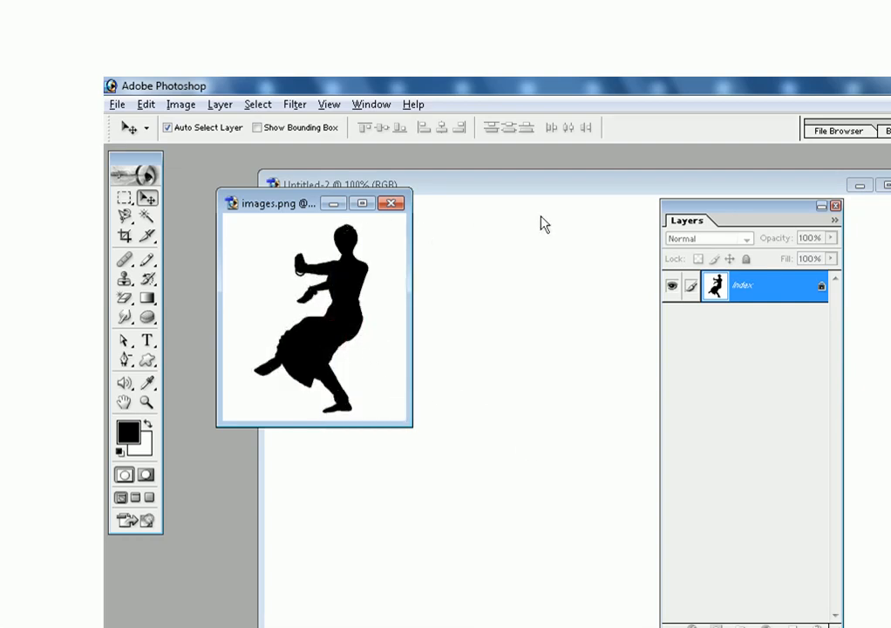
pyautogui.click(567, 204)
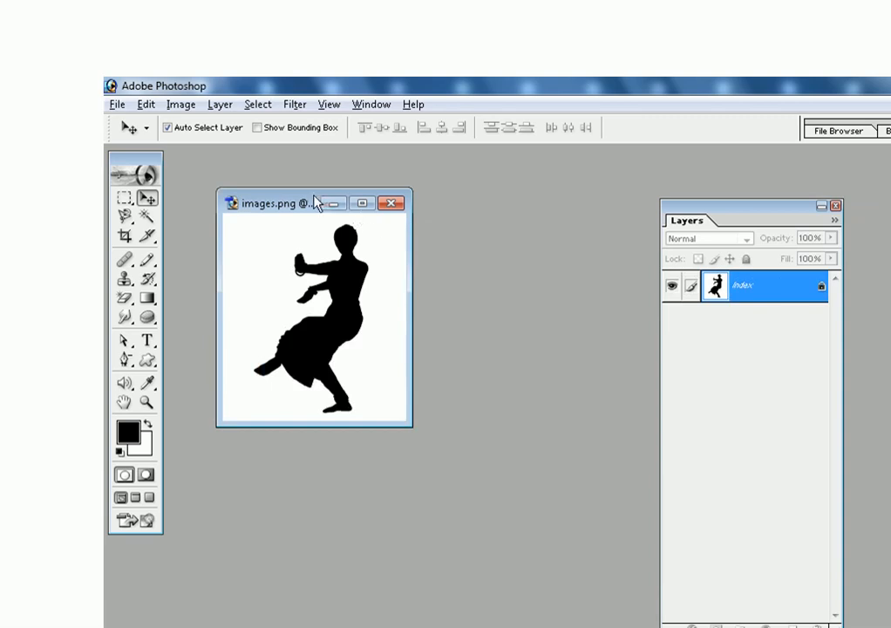
pyautogui.moveTo(312, 196); pyautogui.dragTo(353, 232)
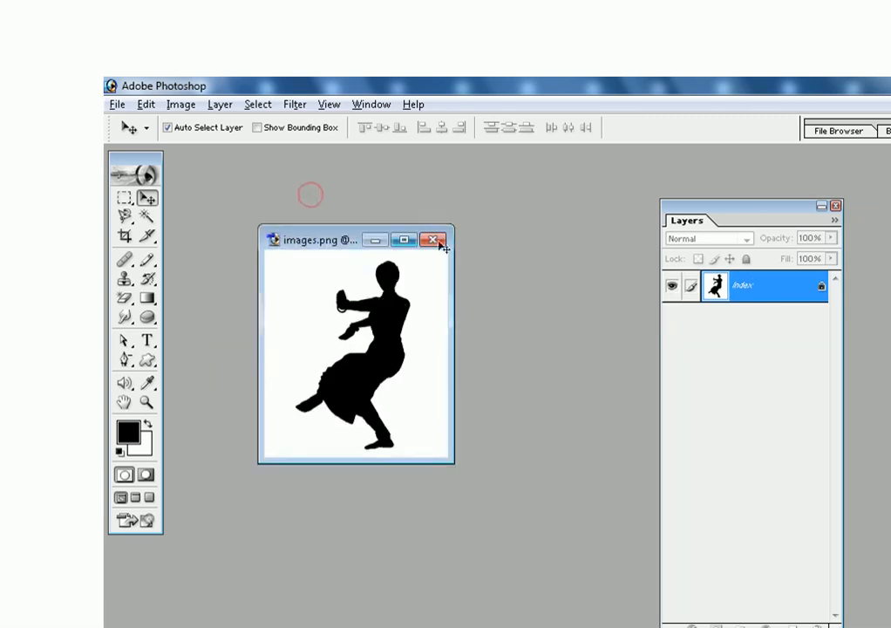
# - Try to erase the white background of images.png with the Magic Eraser
pyautogui.click(123, 303)
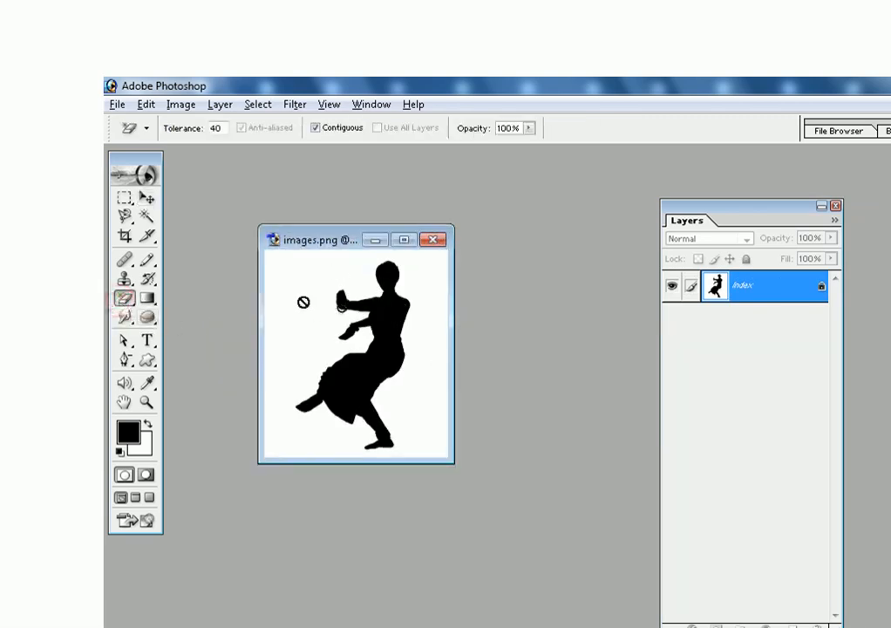
pyautogui.click(303, 302)
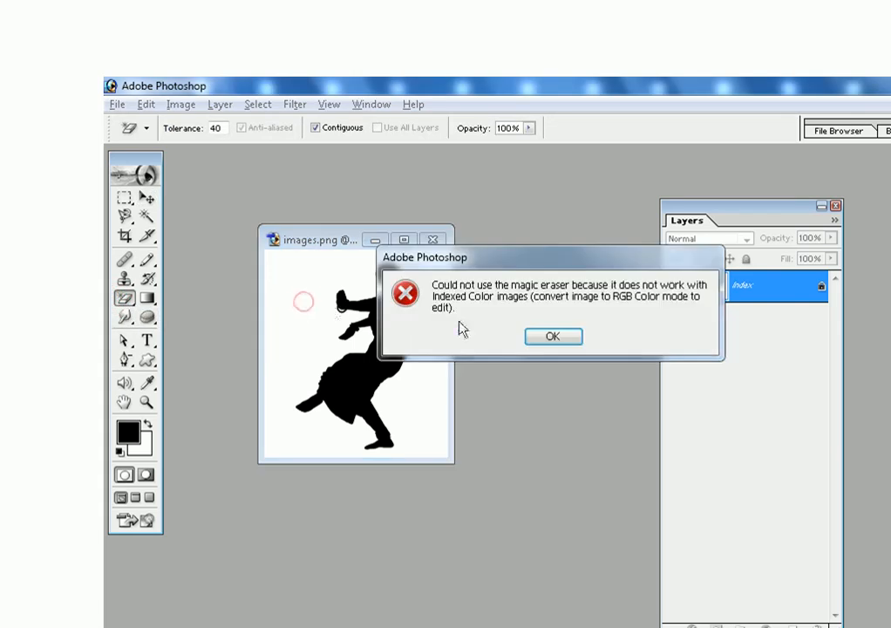
pyautogui.click(573, 341)
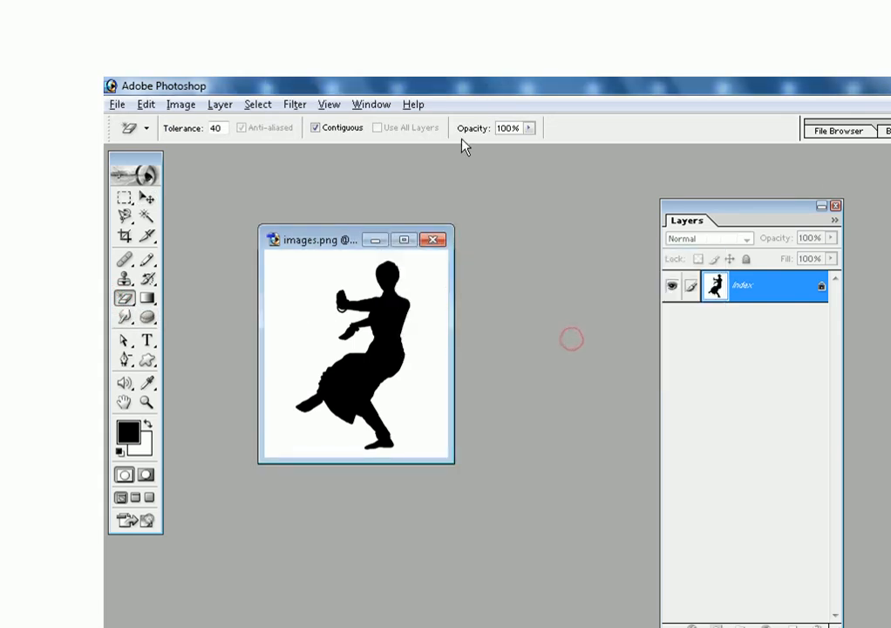
# - Convert images.png to RGB Color mode and create a new blank document with the default settings
pyautogui.click(185, 107)
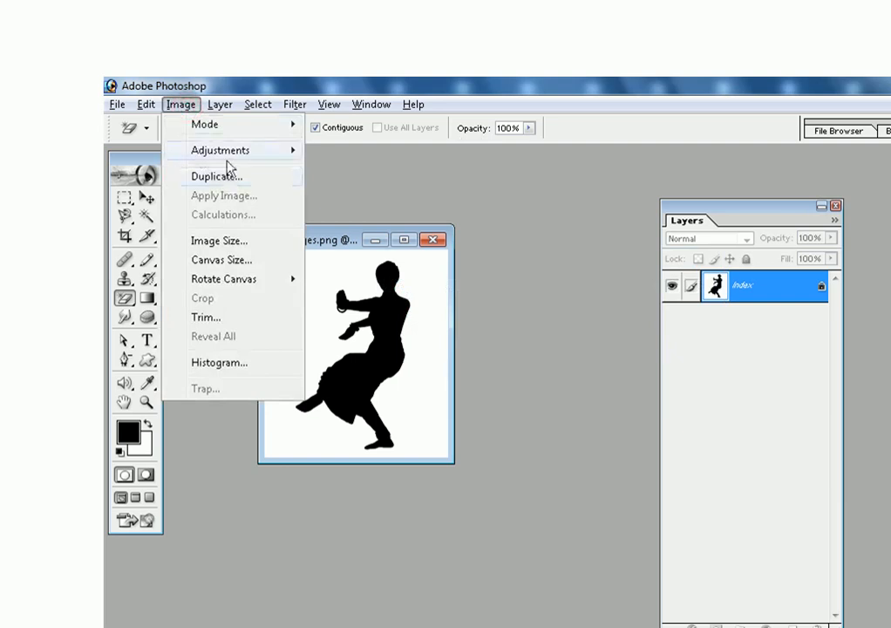
pyautogui.click(225, 124)
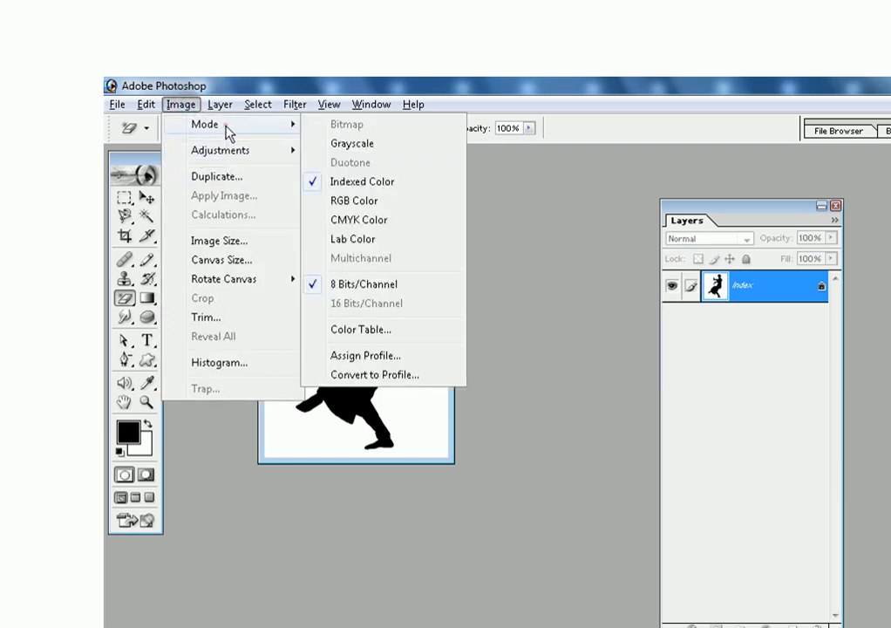
pyautogui.click(347, 201)
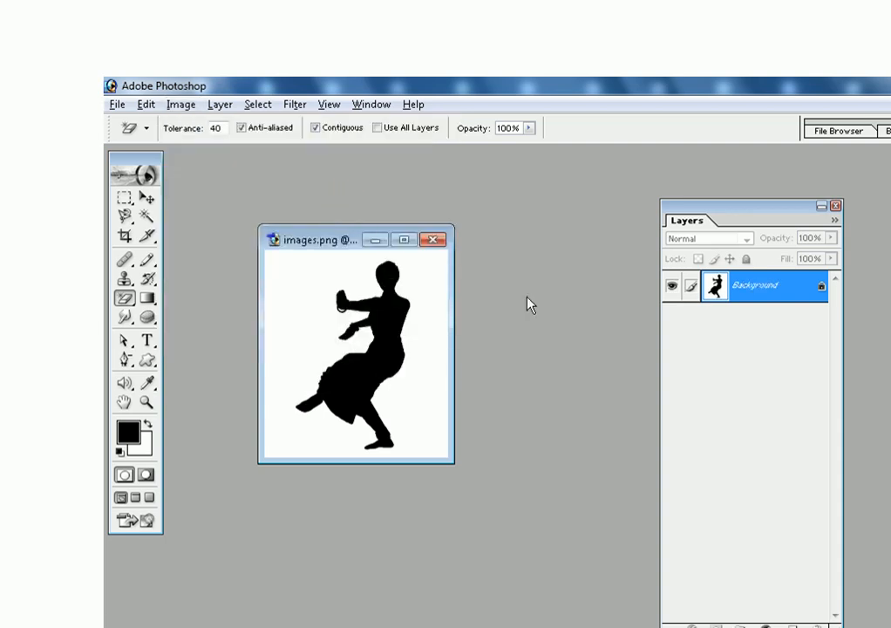
pyautogui.hotkey('ctrl', 'n')
pyautogui.press('Return')
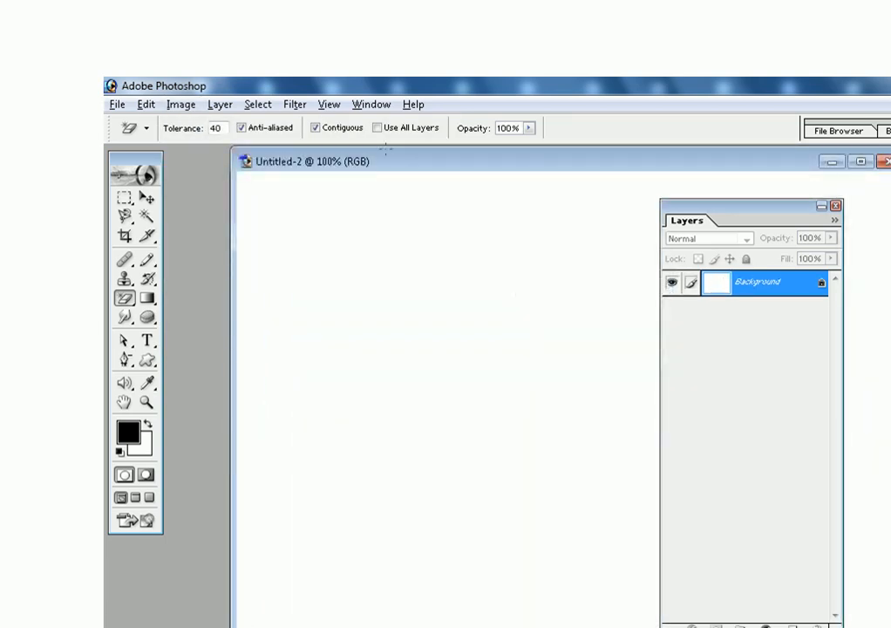
# - Copy the dancer silhouette from images.png into the new blank document with the Move tool and position it on the canvas
pyautogui.moveTo(405, 163); pyautogui.dragTo(482, 299)
pyautogui.click(300, 279)
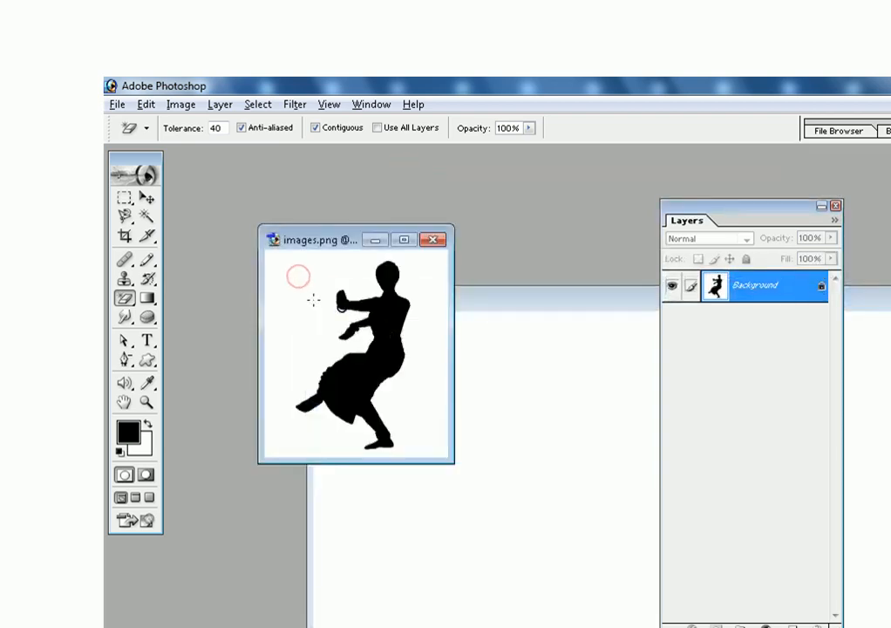
pyautogui.click(146, 197)
pyautogui.moveTo(393, 321); pyautogui.dragTo(514, 462)
pyautogui.moveTo(499, 306); pyautogui.dragTo(342, 199)
pyautogui.moveTo(323, 375); pyautogui.dragTo(358, 392)
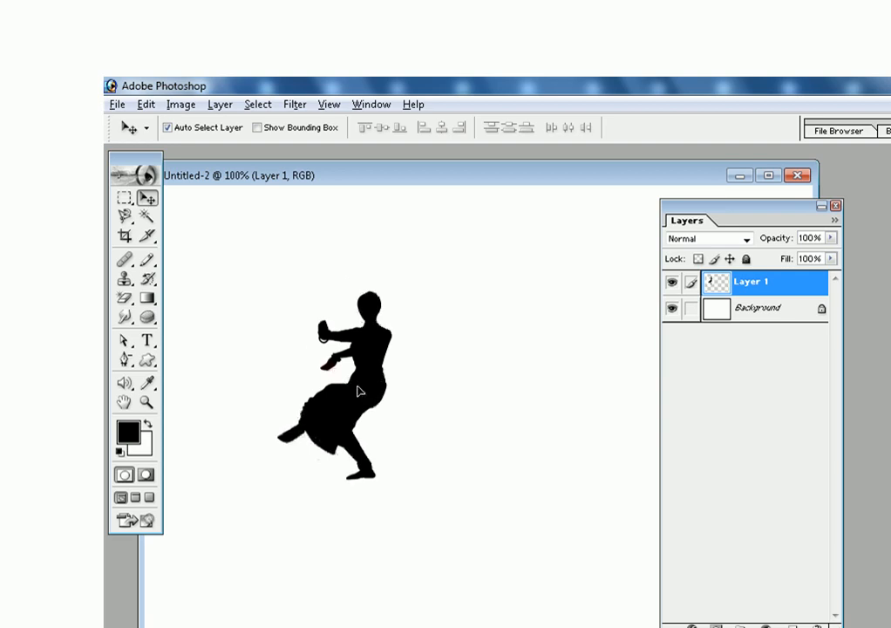
# - Enlarge the dancer layer to about 190% with Free Transform, reposition it on the canvas, and apply the transform
pyautogui.hotkey('ctrl', 't')
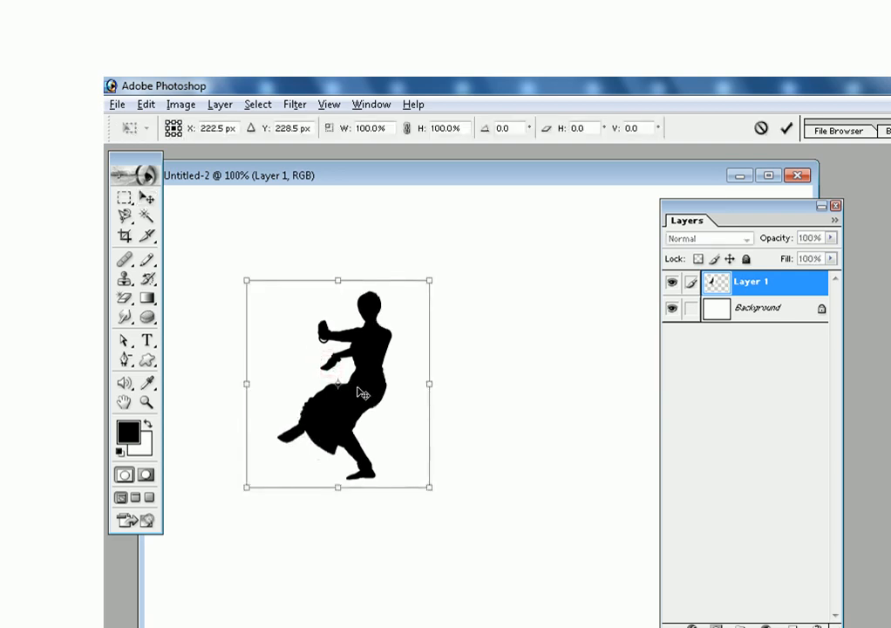
pyautogui.moveTo(431, 497); pyautogui.dragTo(595, 627)
pyautogui.moveTo(469, 529); pyautogui.dragTo(478, 506)
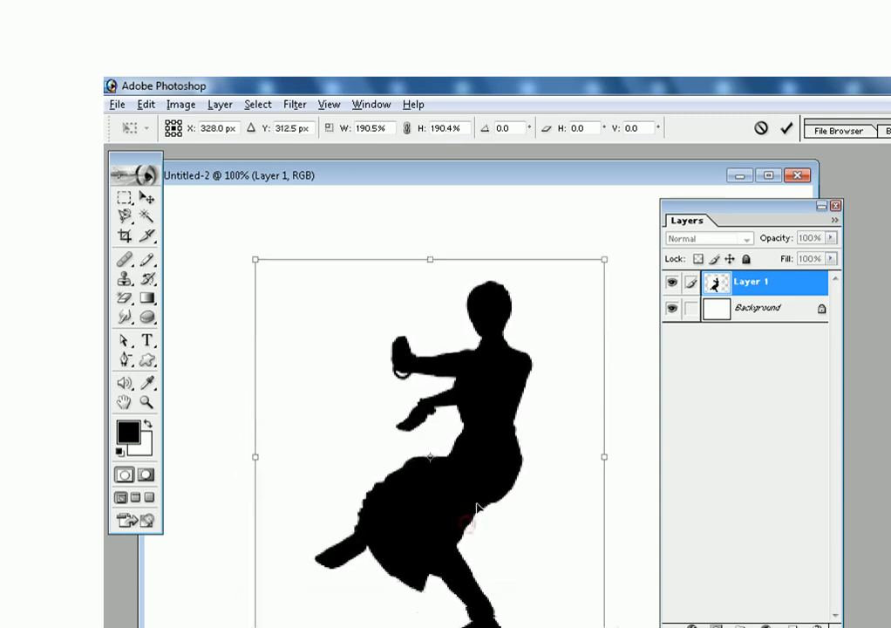
pyautogui.press('Return')
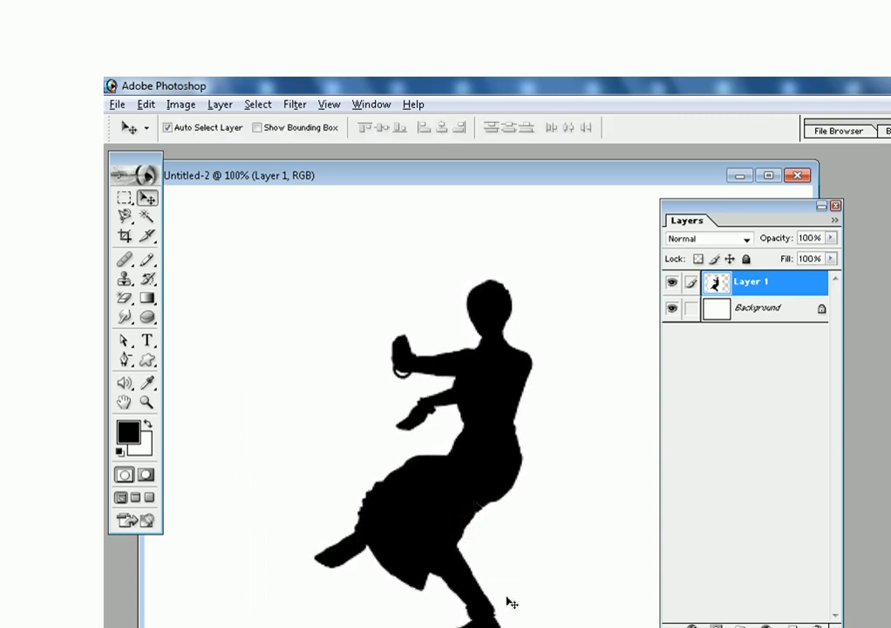
# - Hide the Background layer and erase the white area around the dancer with the Magic Eraser Tool at tolerance 40
pyautogui.click(672, 309)
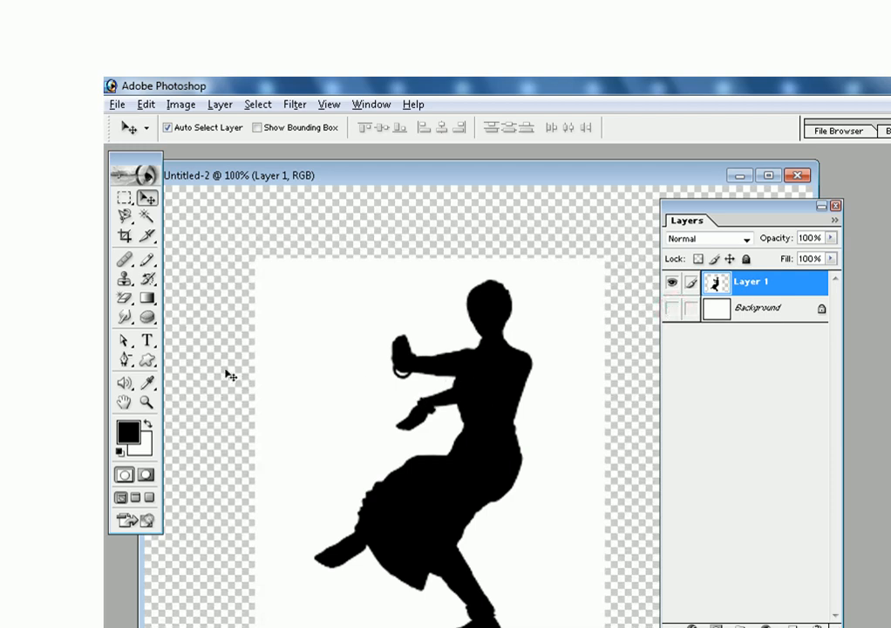
pyautogui.click(123, 300)
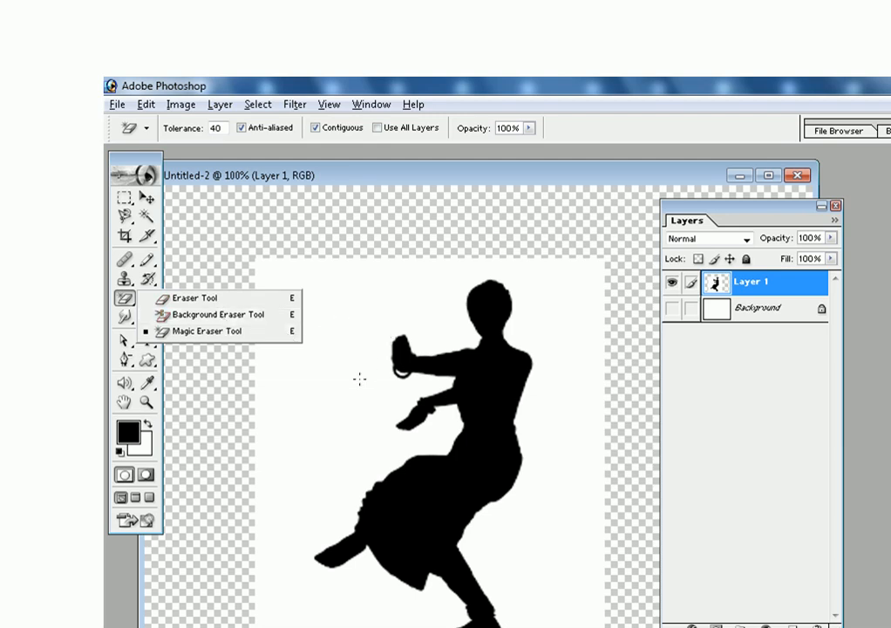
pyautogui.click(215, 336)
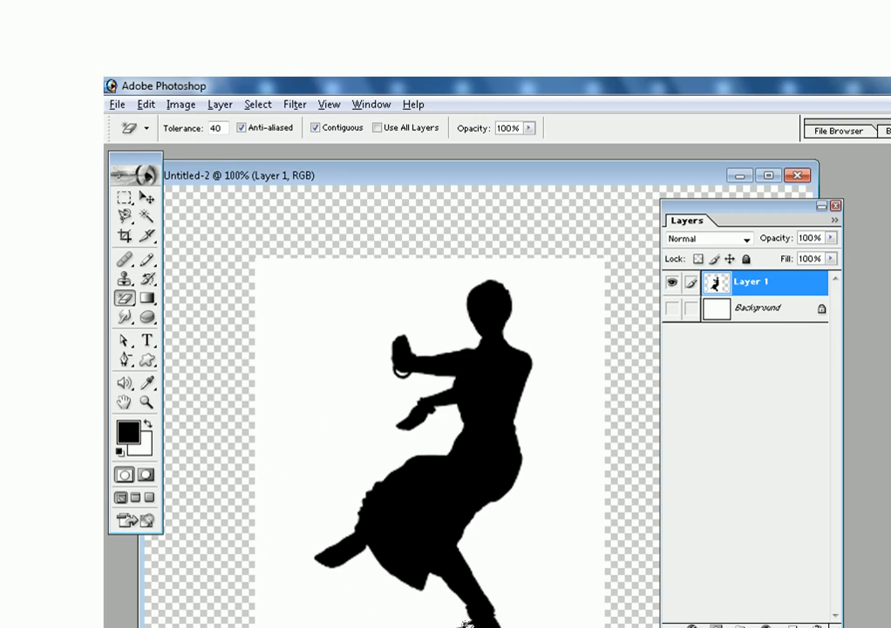
pyautogui.click(577, 357)
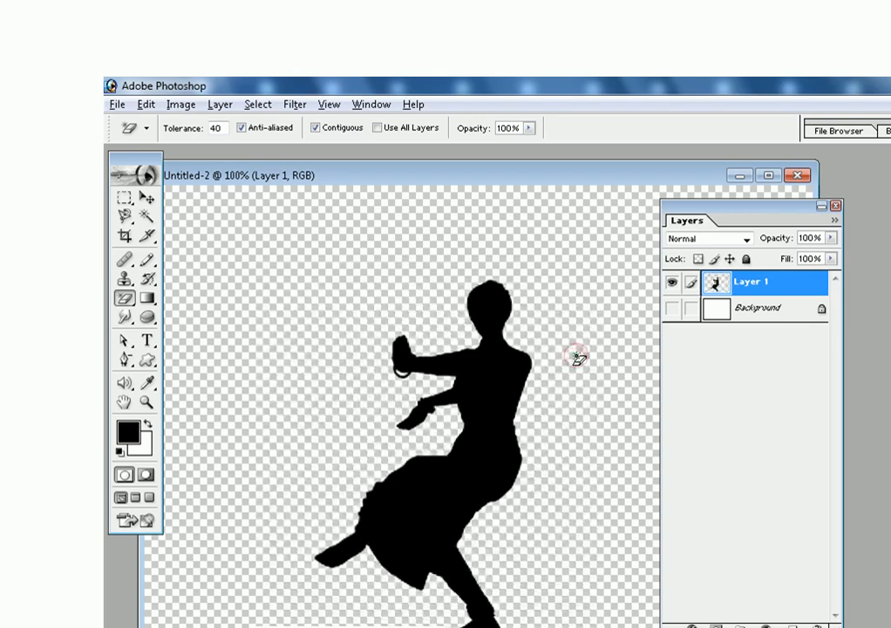
# - Undo a trial Magic Eraser removal of the black figure and move the dancer silhouette slightly upward
pyautogui.click(499, 366)
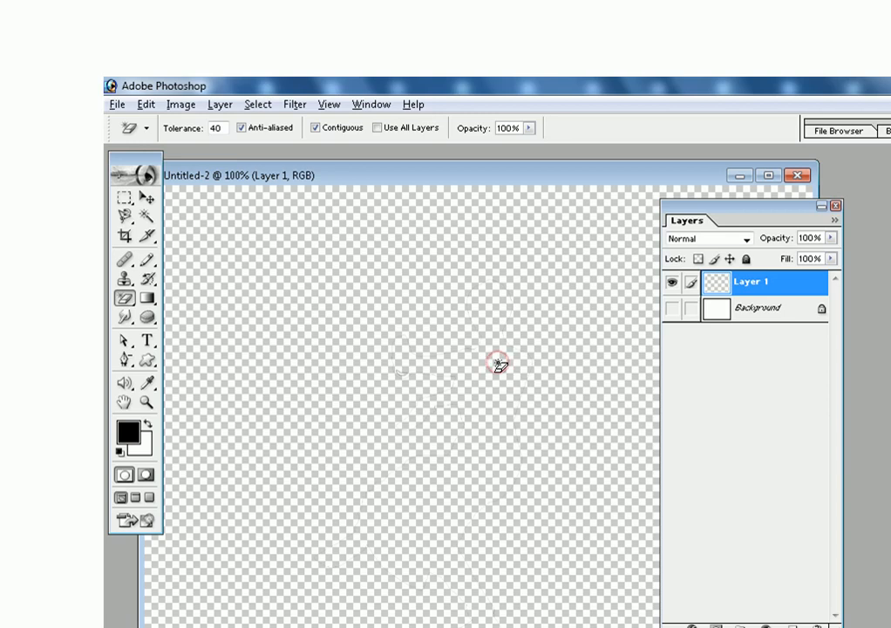
pyautogui.hotkey('ctrl', 'z')
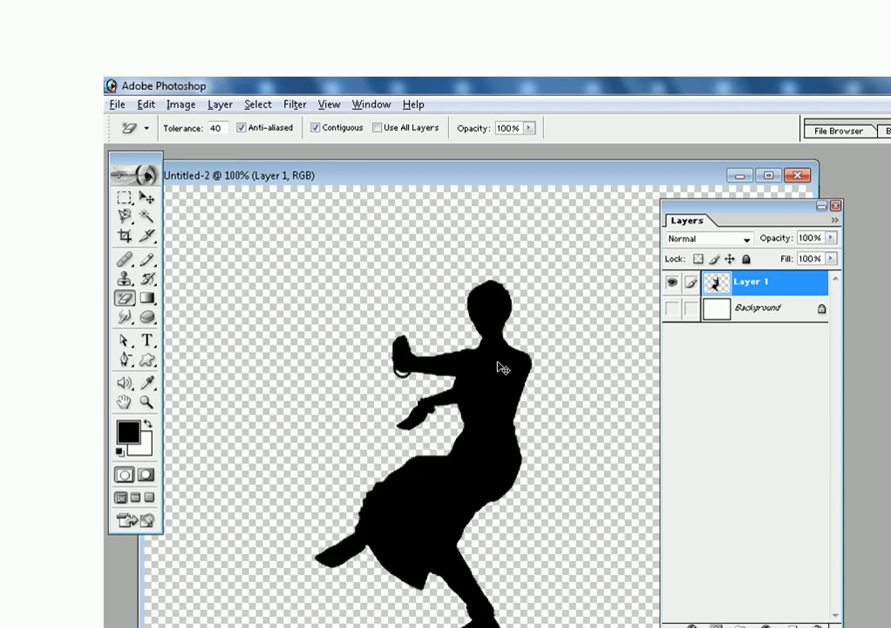
pyautogui.click(148, 200)
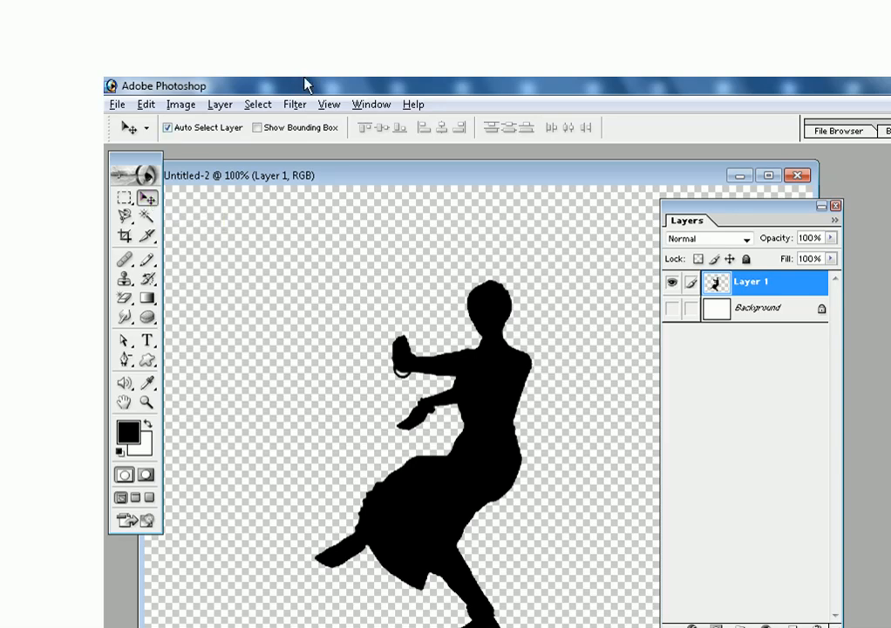
pyautogui.moveTo(474, 425); pyautogui.dragTo(469, 413)
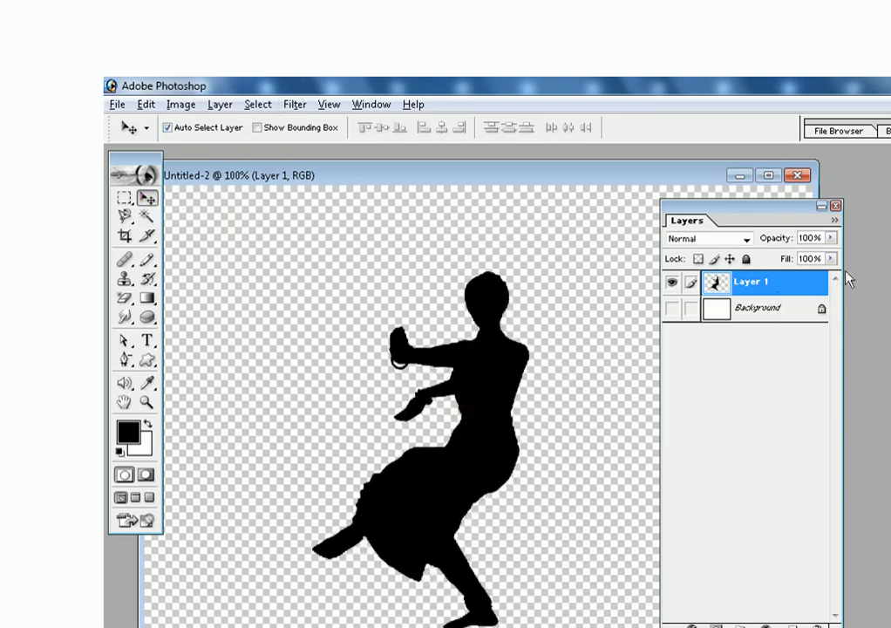
# - Begin opening another image and browse to the Wallpapers folder on Local Disk (D:)
pyautogui.hotkey('ctrl', 'o')
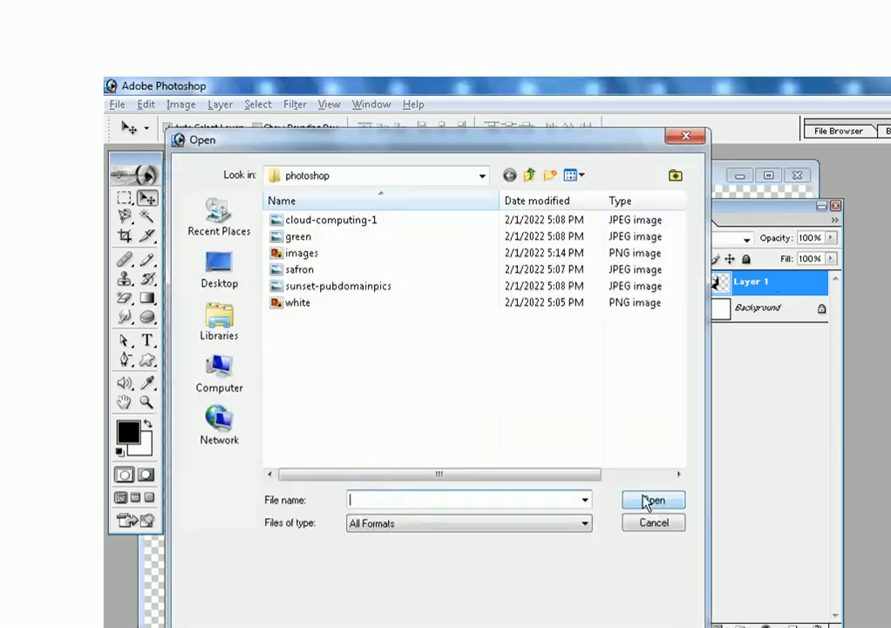
pyautogui.click(209, 383)
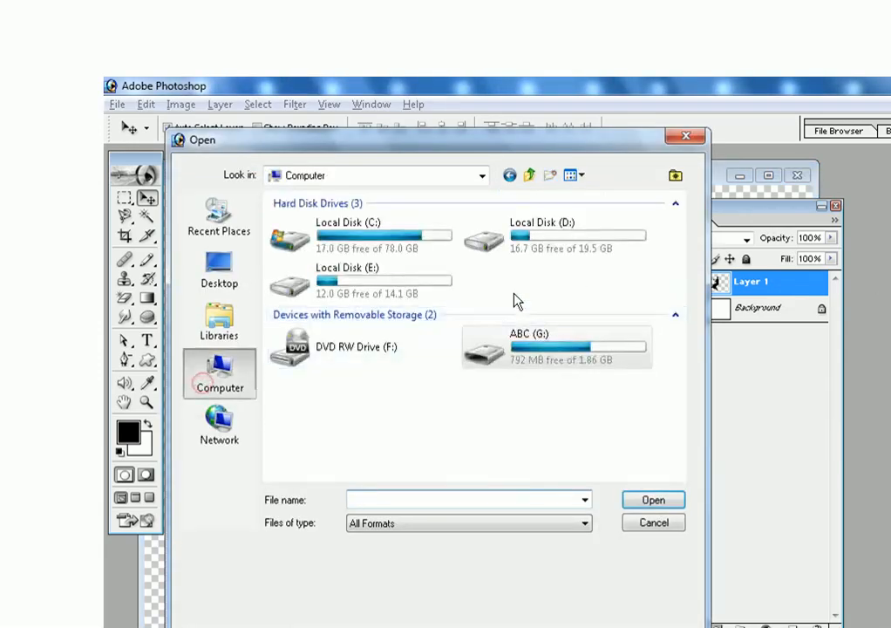
pyautogui.doubleClick(549, 244)
pyautogui.click(303, 286)
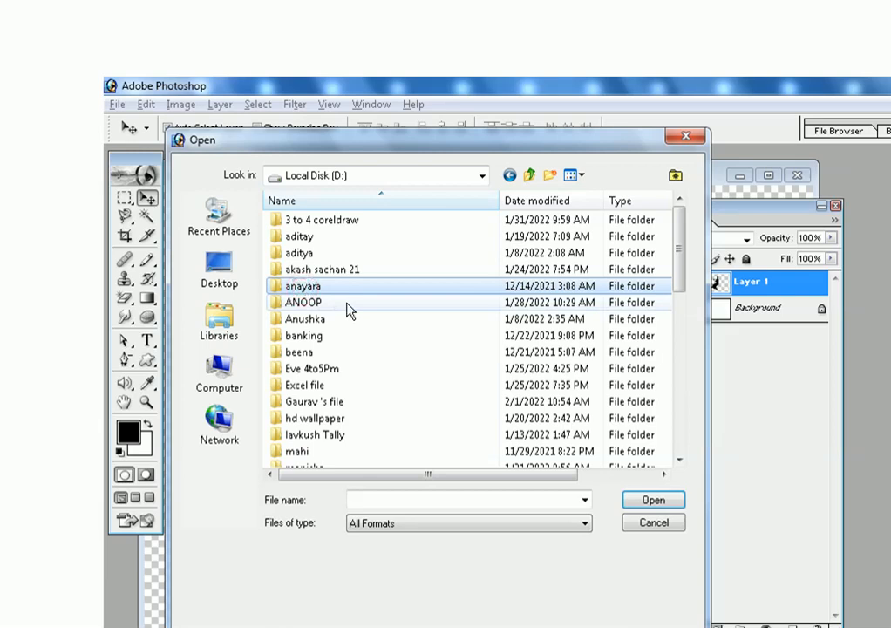
pyautogui.write('wa')
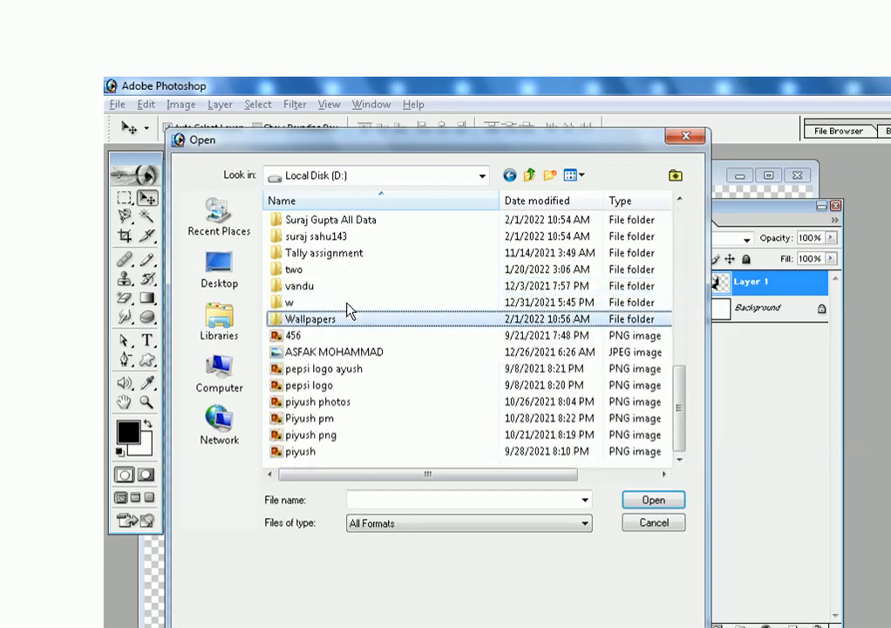
pyautogui.press('Return')
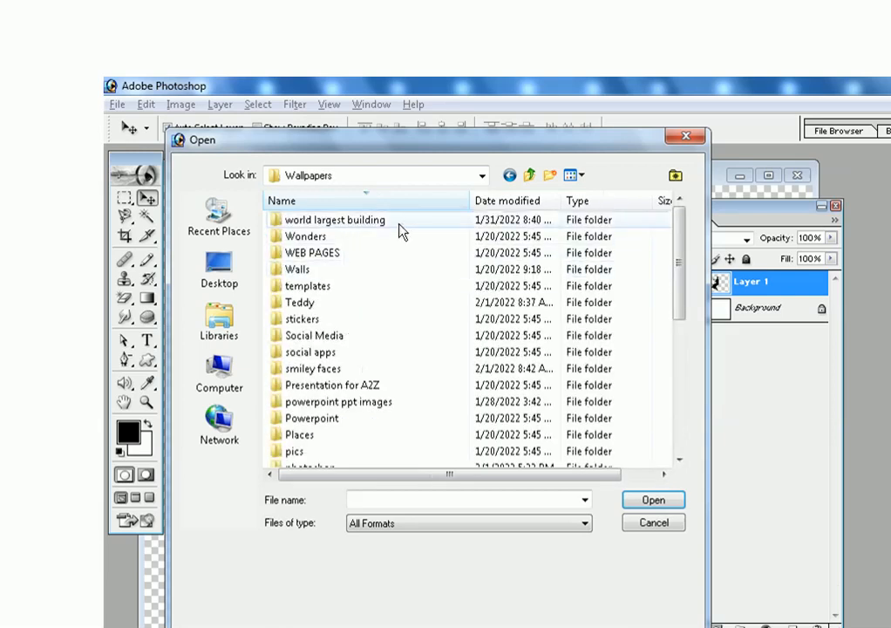
# - Look through the wallpaper folders for a fill picture and open abstract_0073.jpg from the nature folder
pyautogui.doubleClick(377, 236)
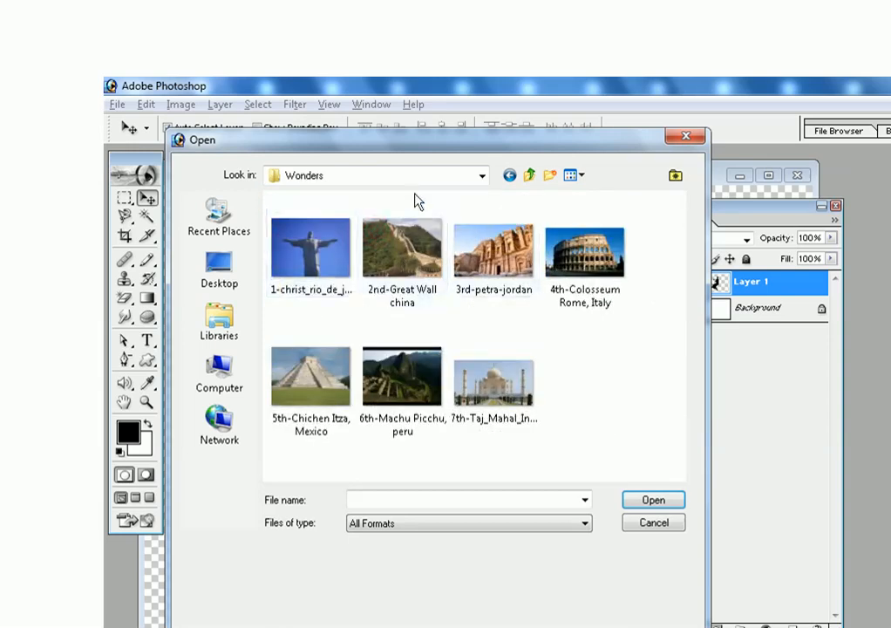
pyautogui.click(509, 177)
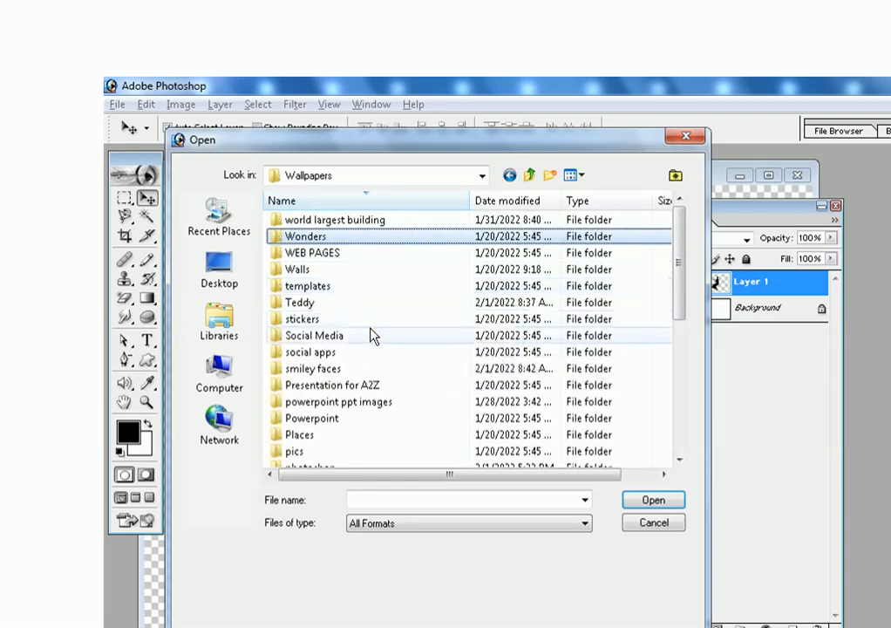
pyautogui.scroll(-1, 385, 364)
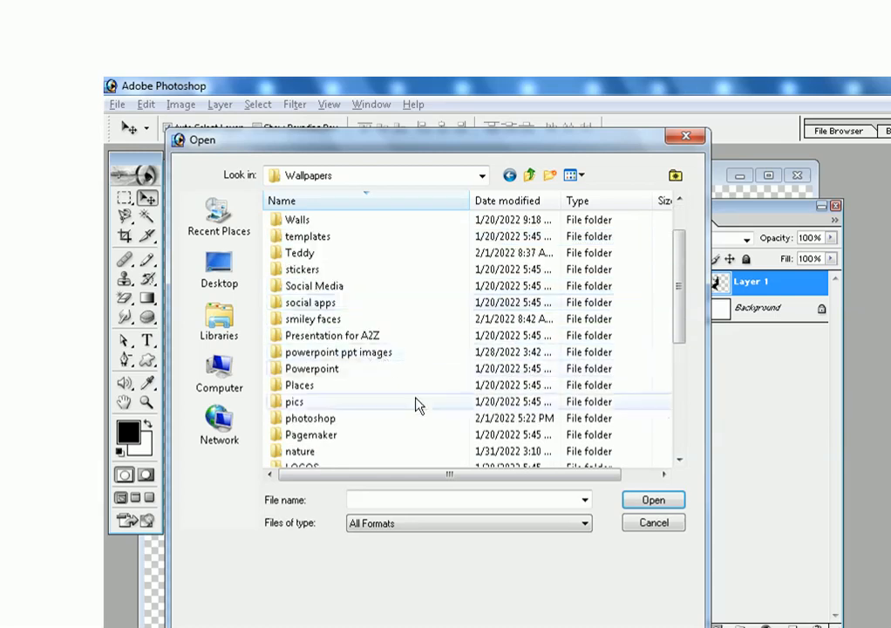
pyautogui.click(394, 376)
pyautogui.scroll(-2, 394, 375)
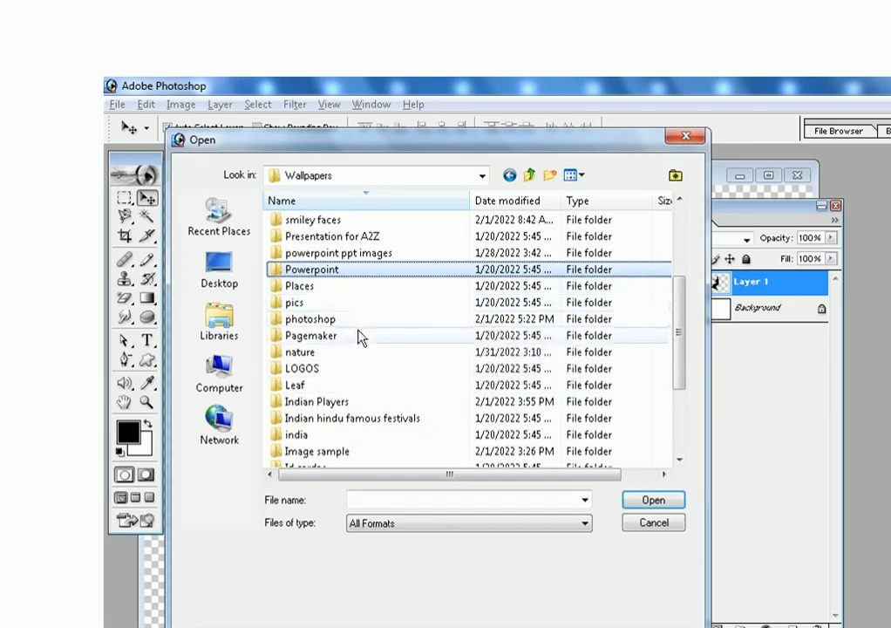
pyautogui.doubleClick(358, 352)
pyautogui.scroll(-5, 413, 367)
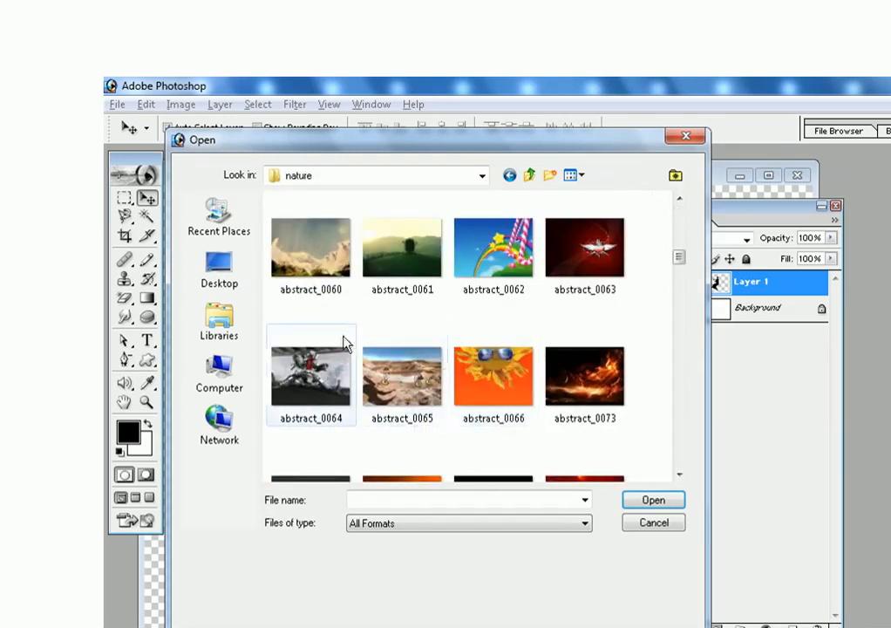
pyautogui.click(522, 297)
pyautogui.scroll(-3, 531, 305)
pyautogui.scroll(3, 532, 306)
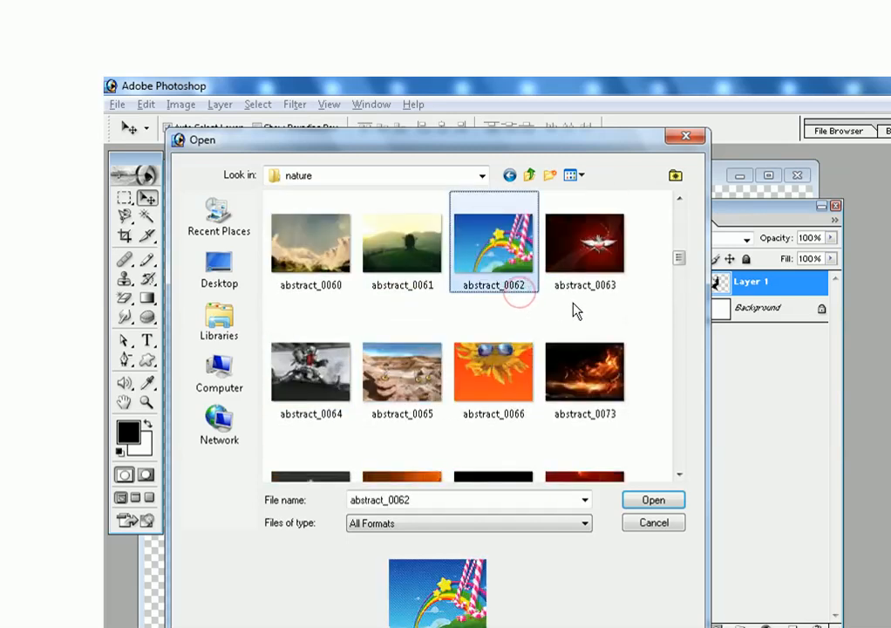
pyautogui.click(584, 375)
pyautogui.click(650, 499)
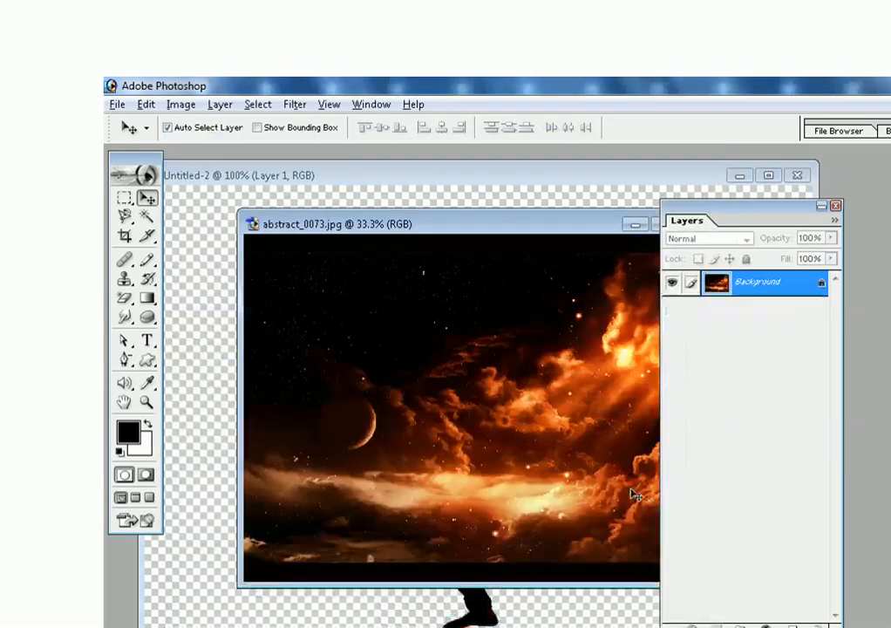
# - Copy the abstract_0073 image into the Untitled-2 dancer document and scale it proportionally to about 23.3% over the silhouette
pyautogui.moveTo(550, 237); pyautogui.dragTo(841, 342)
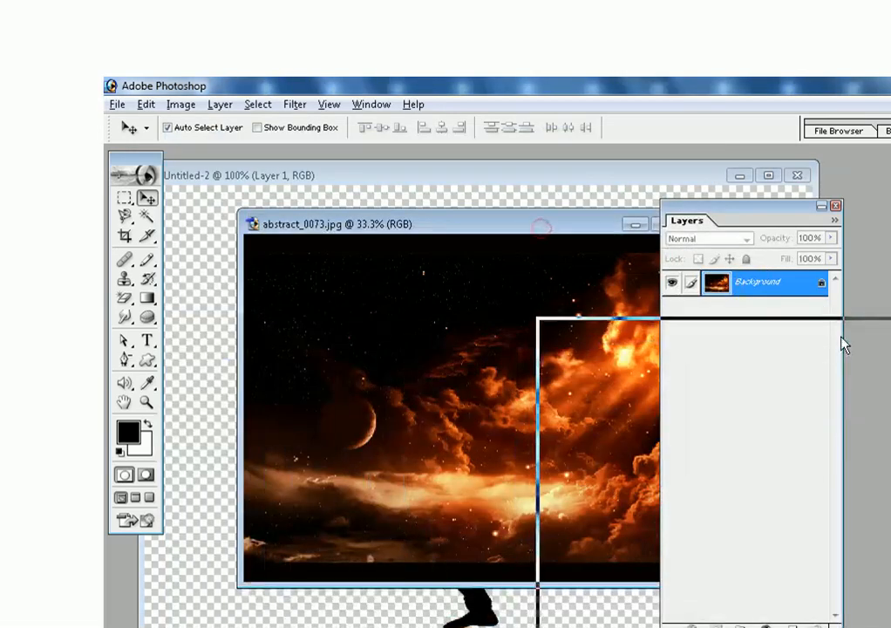
pyautogui.moveTo(549, 348); pyautogui.dragTo(323, 354)
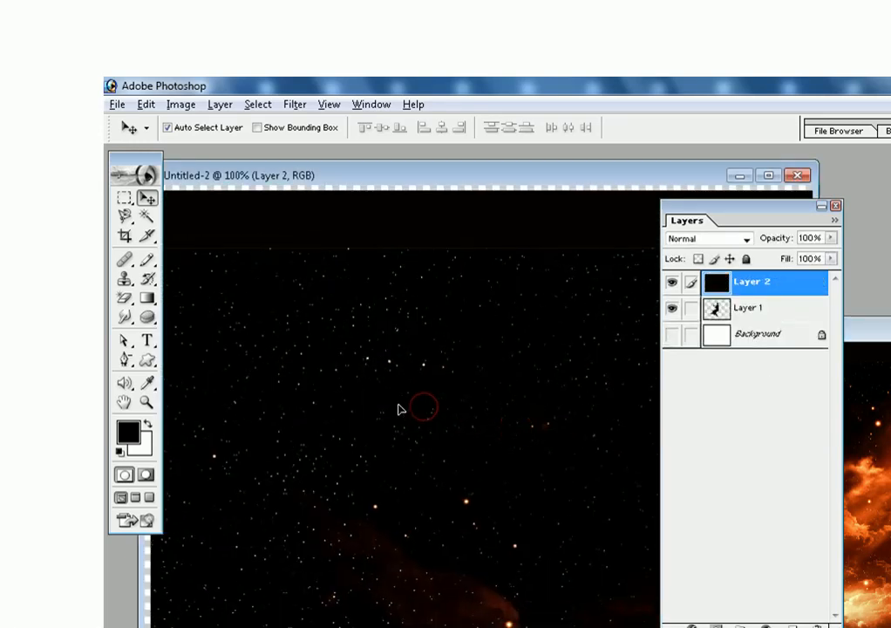
pyautogui.hotkey('ctrl', 't')
pyautogui.moveTo(404, 410); pyautogui.dragTo(413, 485)
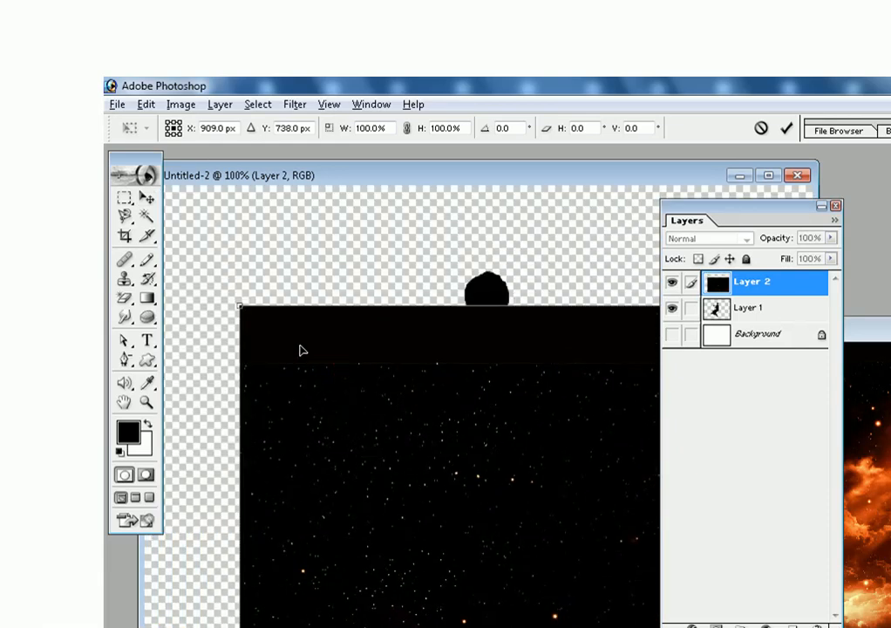
pyautogui.moveTo(238, 306); pyautogui.dragTo(549, 537)
pyautogui.moveTo(606, 617); pyautogui.dragTo(249, 295)
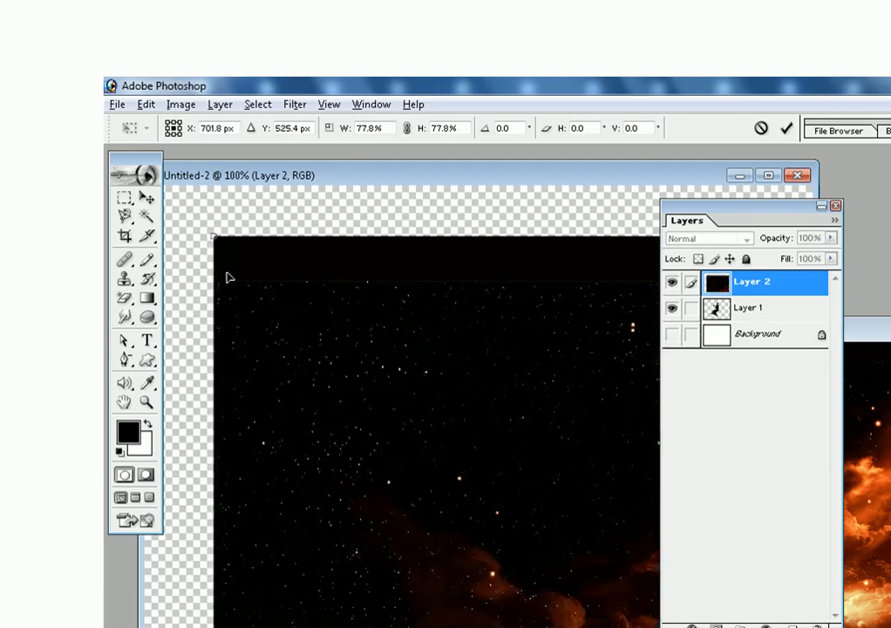
pyautogui.moveTo(219, 239); pyautogui.dragTo(540, 602)
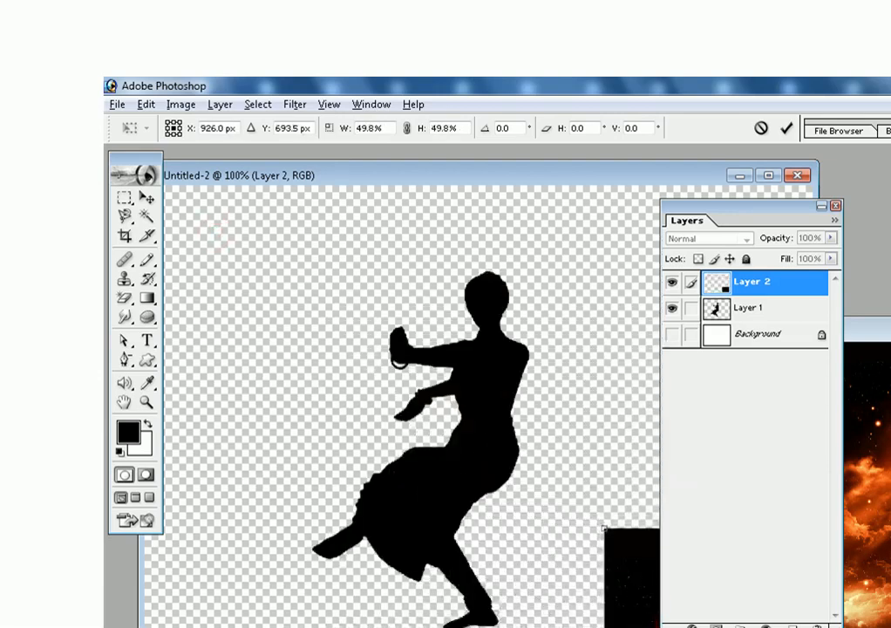
pyautogui.moveTo(611, 623); pyautogui.dragTo(235, 354)
pyautogui.moveTo(204, 231); pyautogui.dragTo(575, 507)
pyautogui.moveTo(618, 620); pyautogui.dragTo(300, 415)
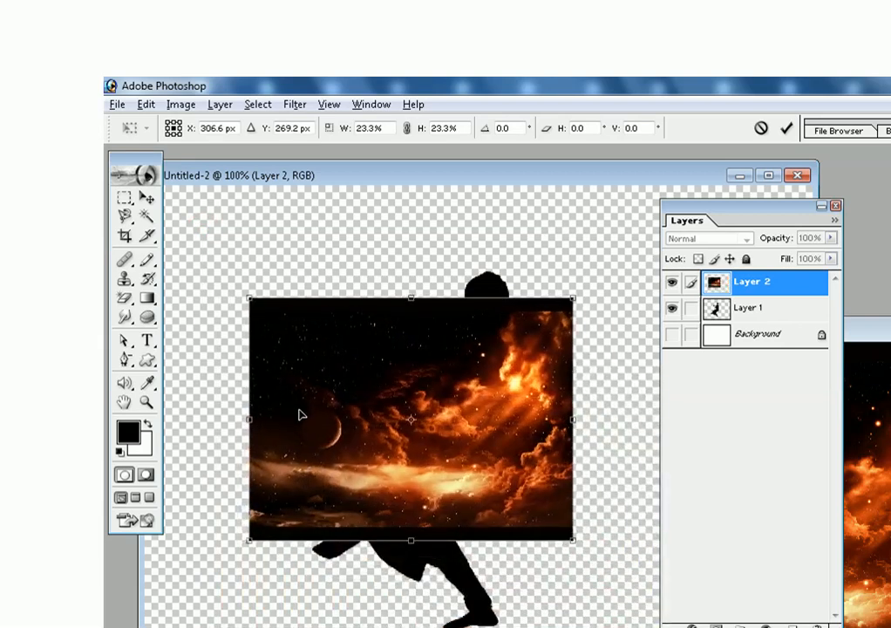
# - Stretch the fiery image vertically so it extends from above the dancer's head down over the feet, and apply the transformation
pyautogui.moveTo(411, 541); pyautogui.dragTo(411, 626)
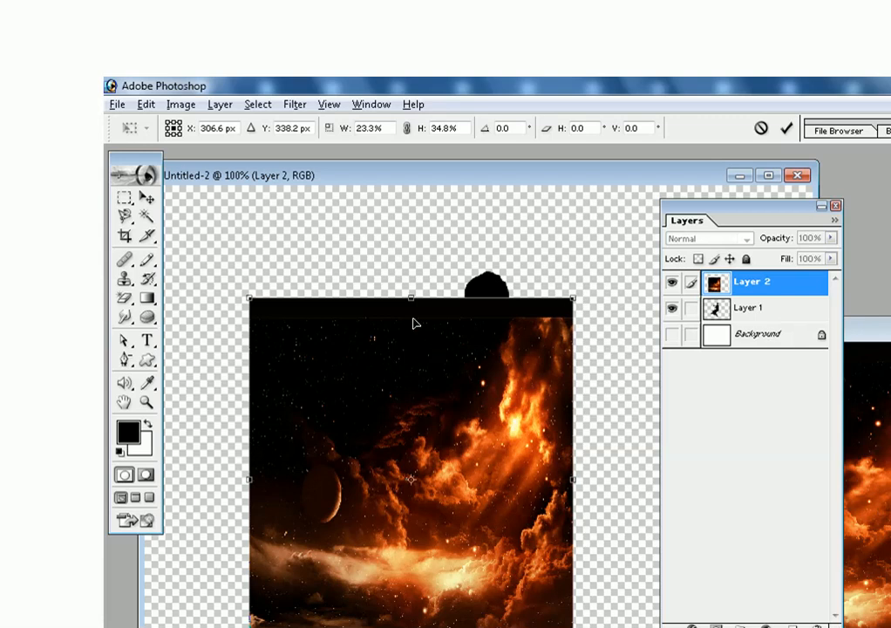
pyautogui.moveTo(411, 292); pyautogui.dragTo(425, 253)
pyautogui.press('Return')
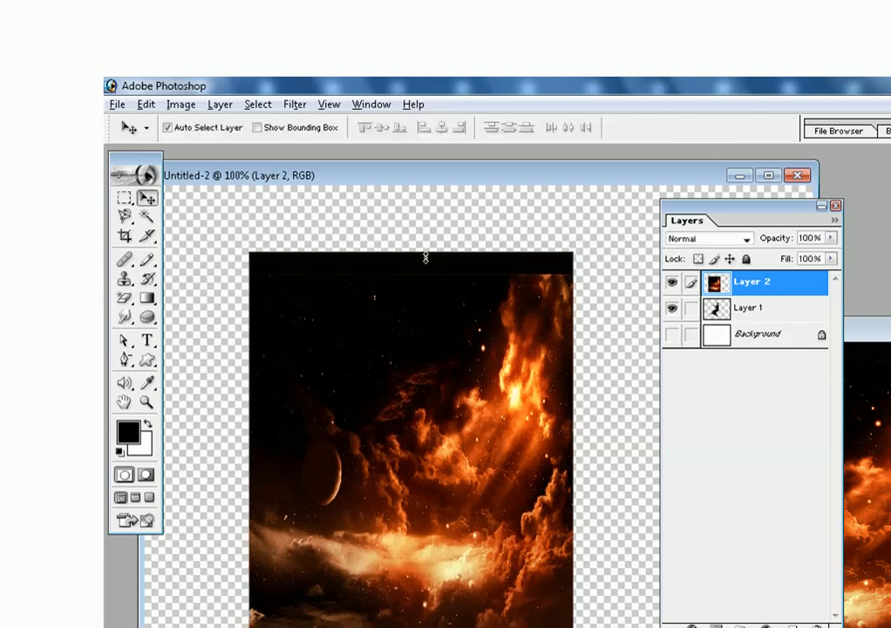
# - Clip Layer 2 to the dancer silhouette on Layer 1 and shift the fiery image so the bright clouds fill the torso
pyautogui.keyDown('alt'); pyautogui.click(814, 295); pyautogui.keyUp('alt')
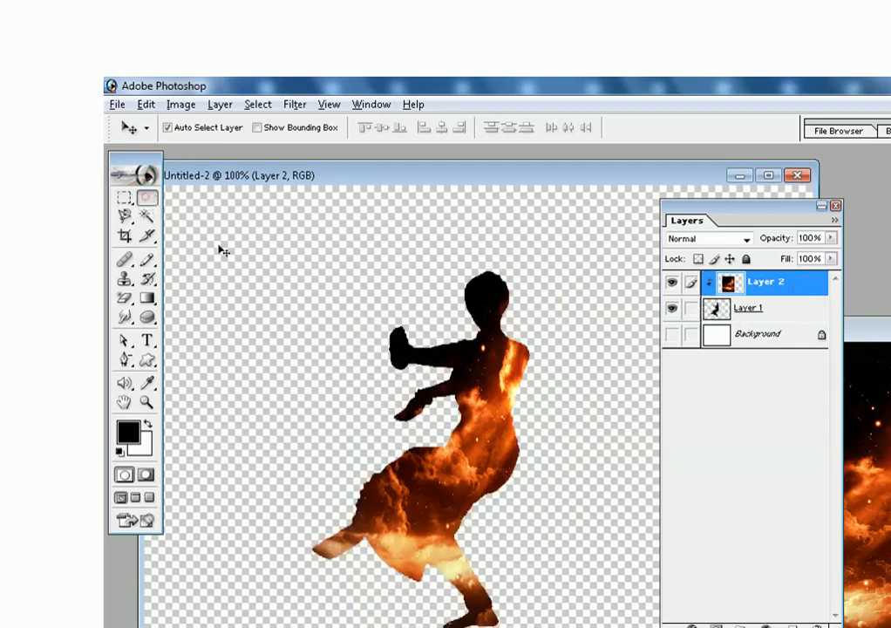
pyautogui.moveTo(471, 419); pyautogui.dragTo(438, 413)
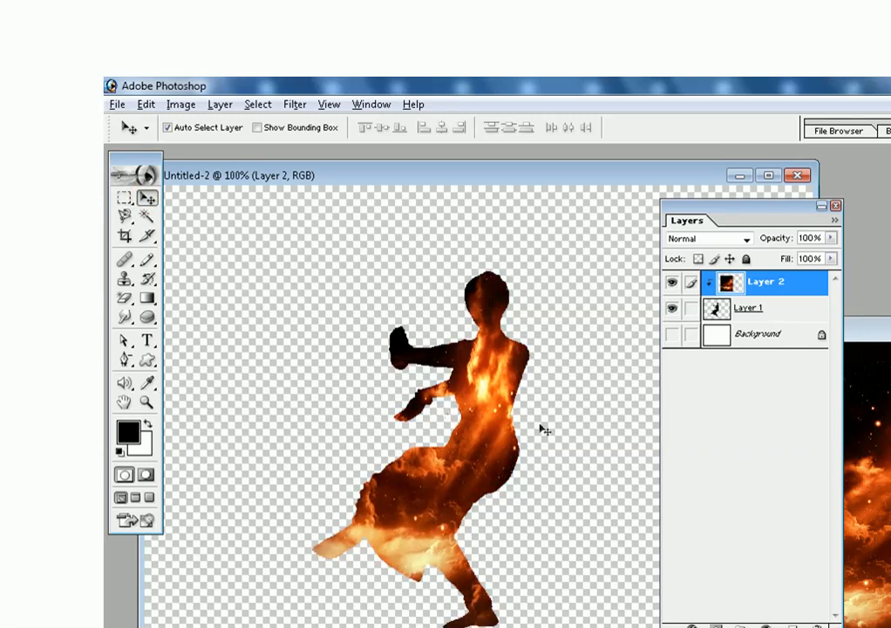
# - Clear the Layers palette and the source image from view and review the finished INDIA, SOLUS and dancer documents
pyautogui.click(835, 206)
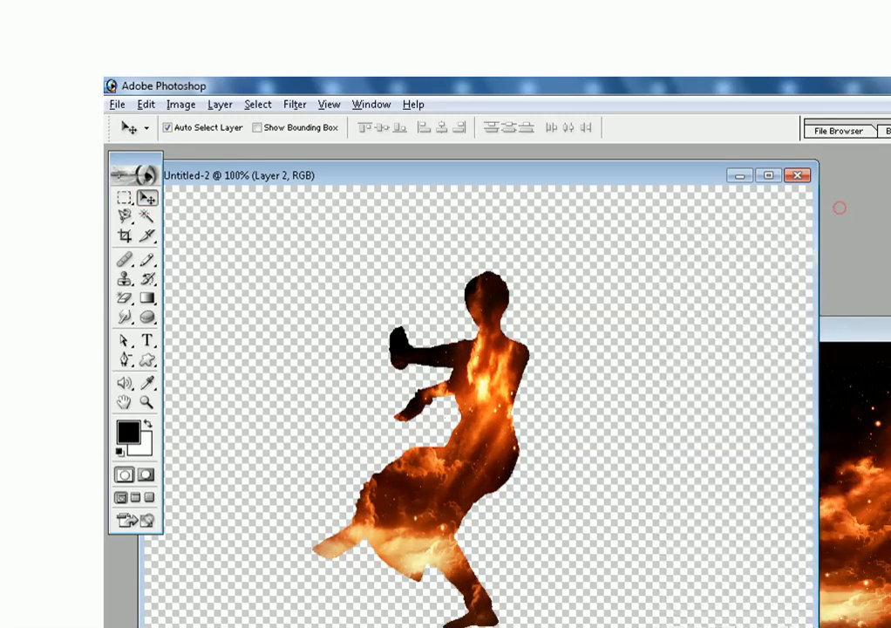
pyautogui.click(887, 329)
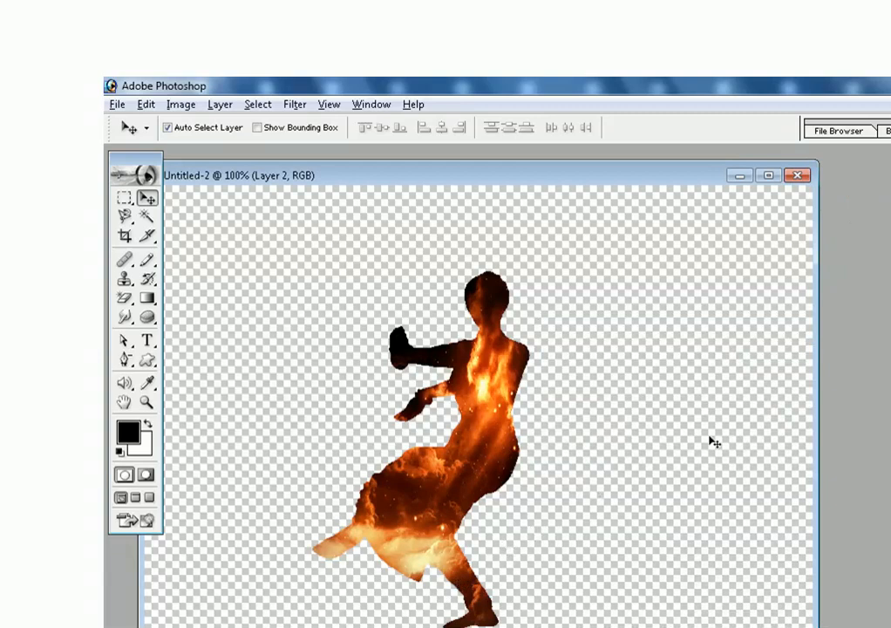
pyautogui.moveTo(528, 185); pyautogui.dragTo(652, 176)
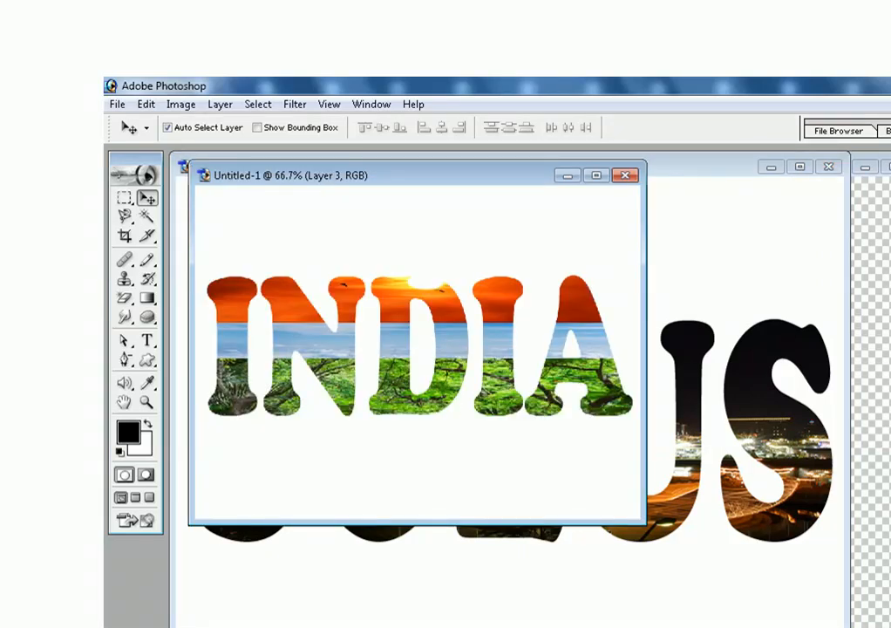
pyautogui.hotkey('ctrl', 'Tab')
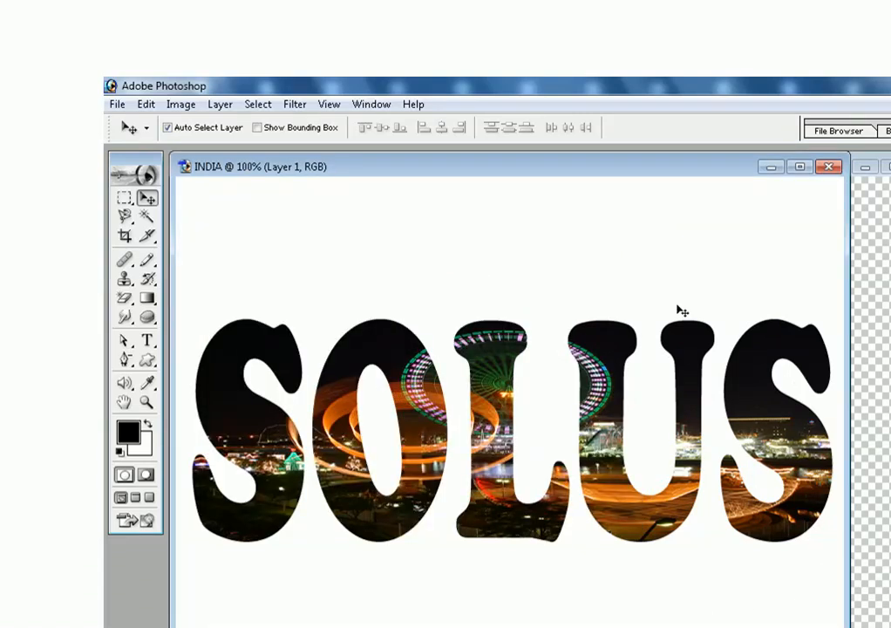
pyautogui.click(770, 166)
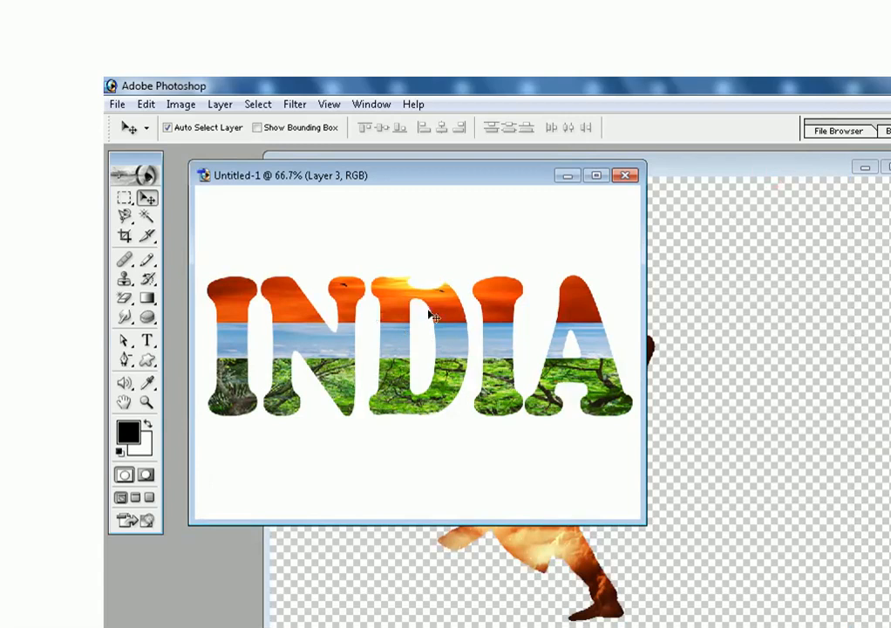
pyautogui.click(720, 411)
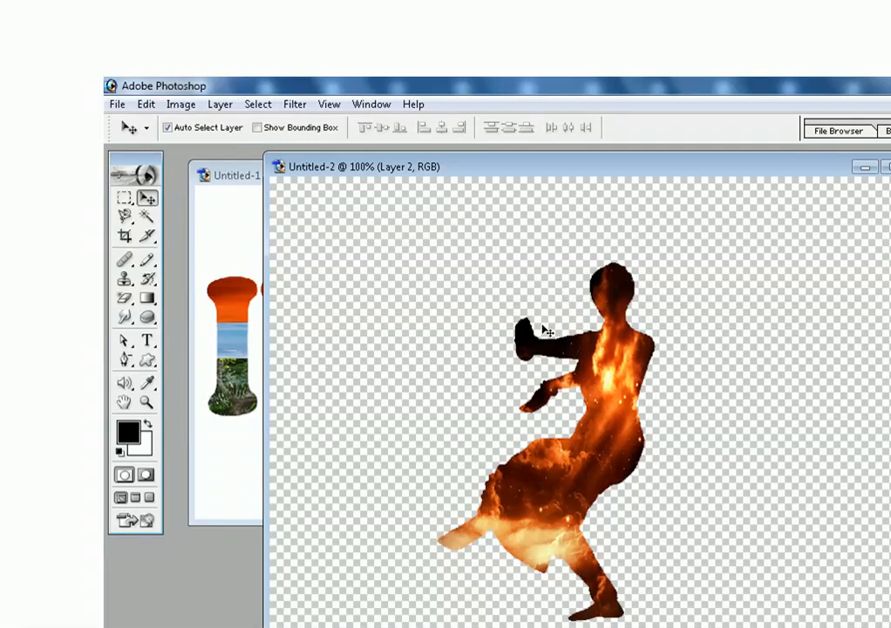
# - Show the Layers palette for the dancer document and examine the clipping between Layer 2 and Layer 1
pyautogui.click(373, 105)
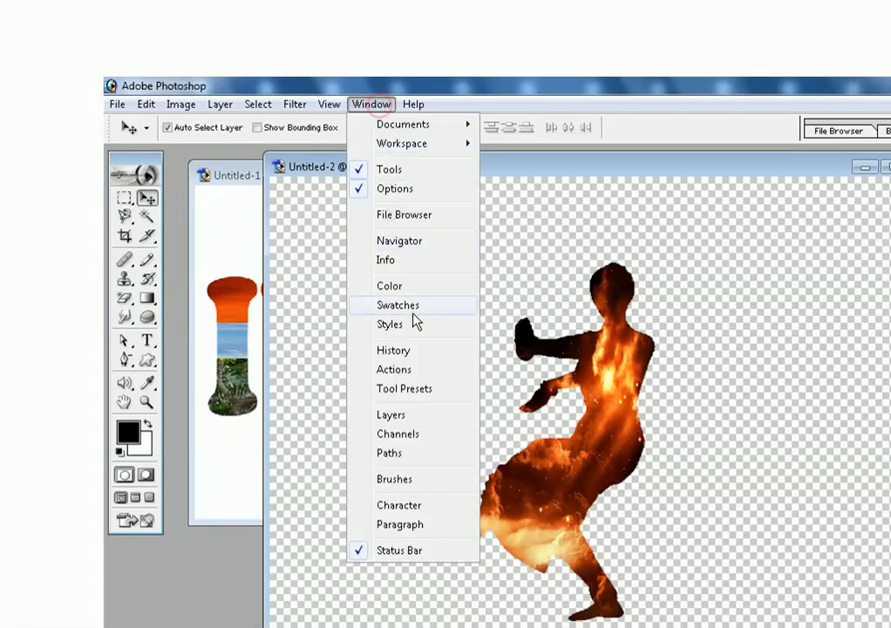
pyautogui.click(416, 415)
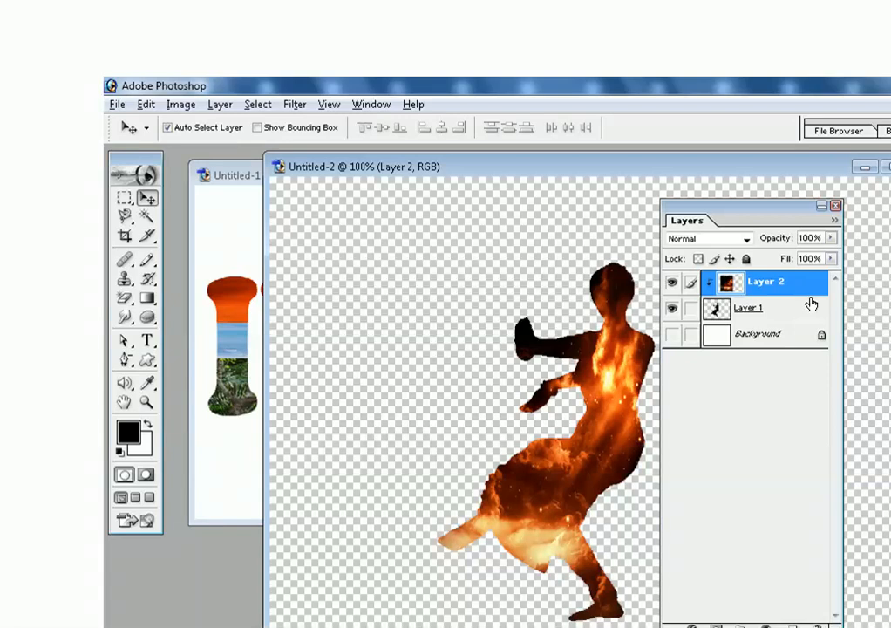
pyautogui.press('alt')
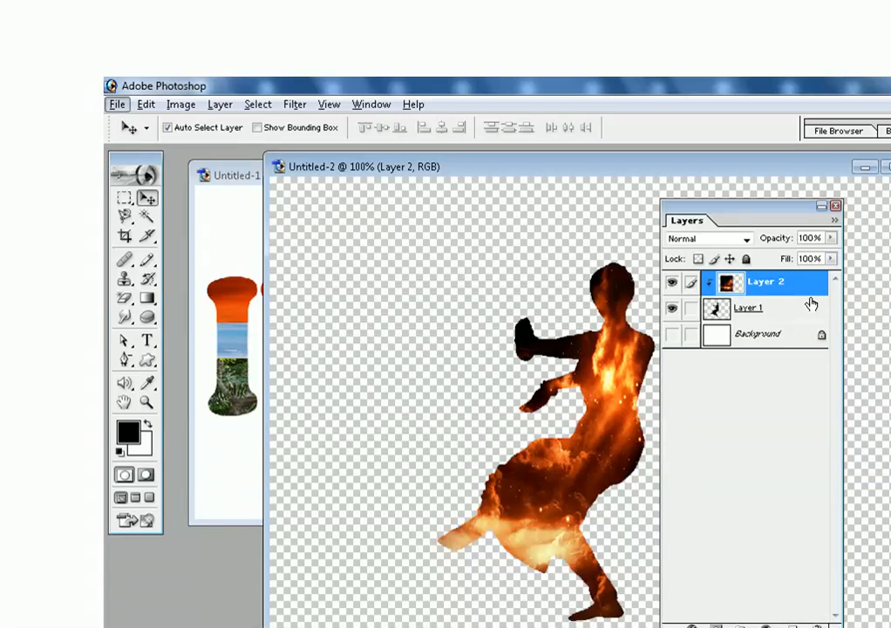